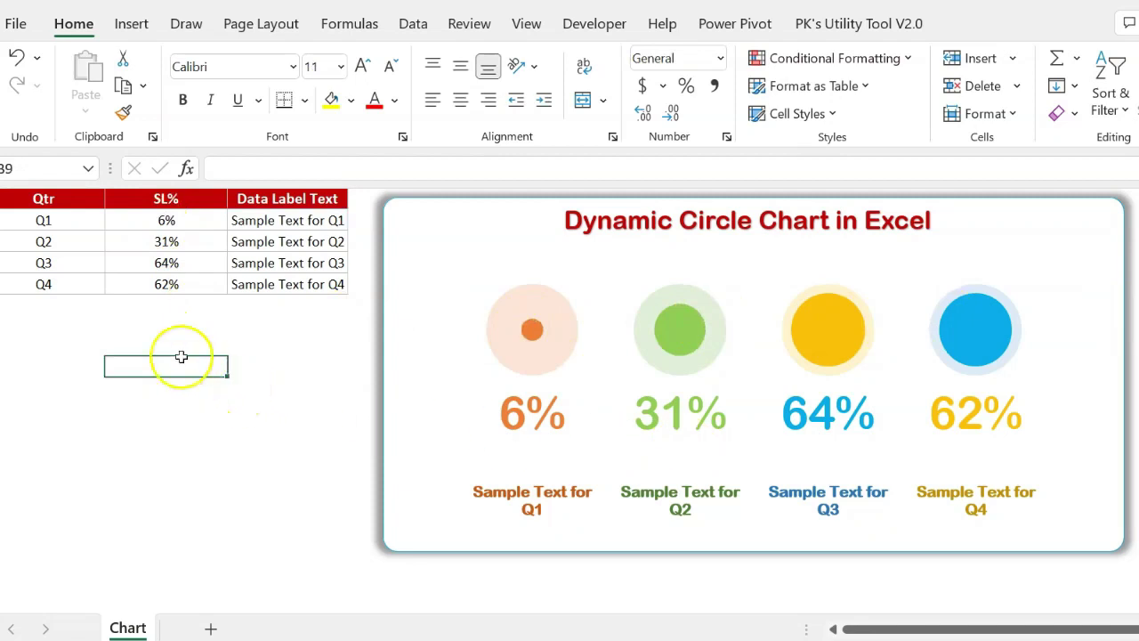
Change B2's formula to =RANDBETWEEN(1,100)% by editing its bounds
left_click(167, 221)
left_click_drag(330, 169, 360, 169)
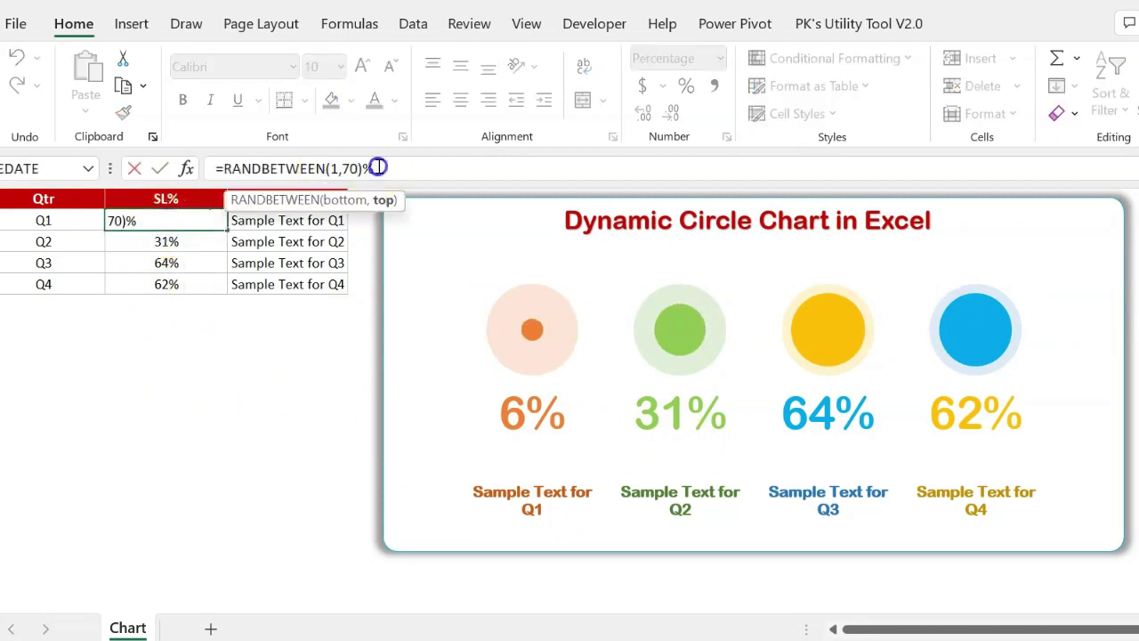
left_click(376, 167)
left_click(340, 168)
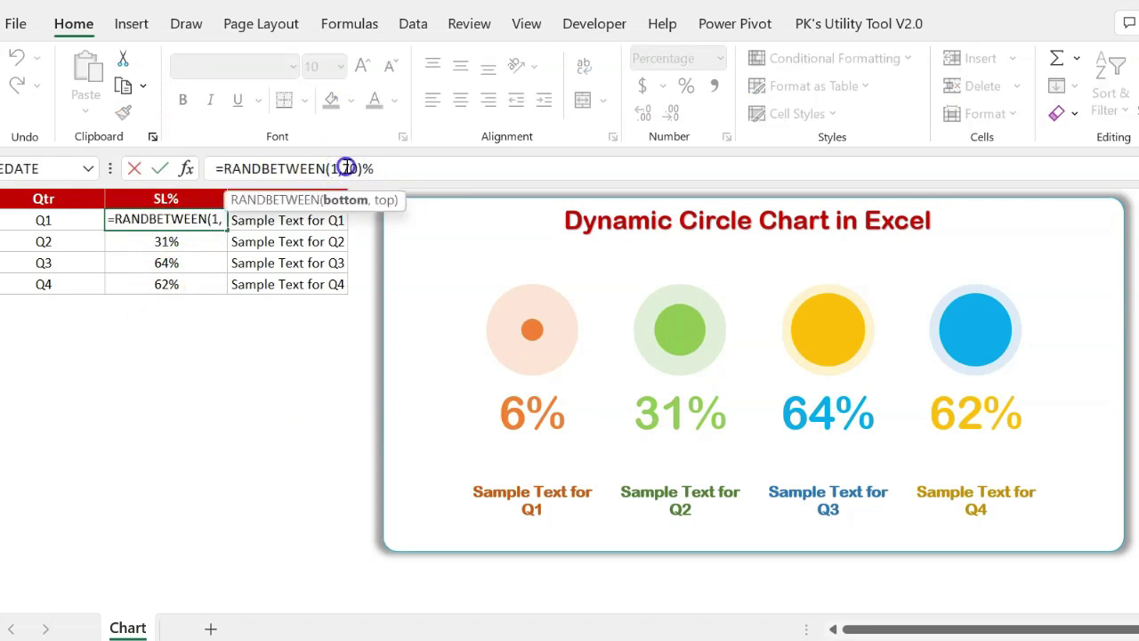
type("1")
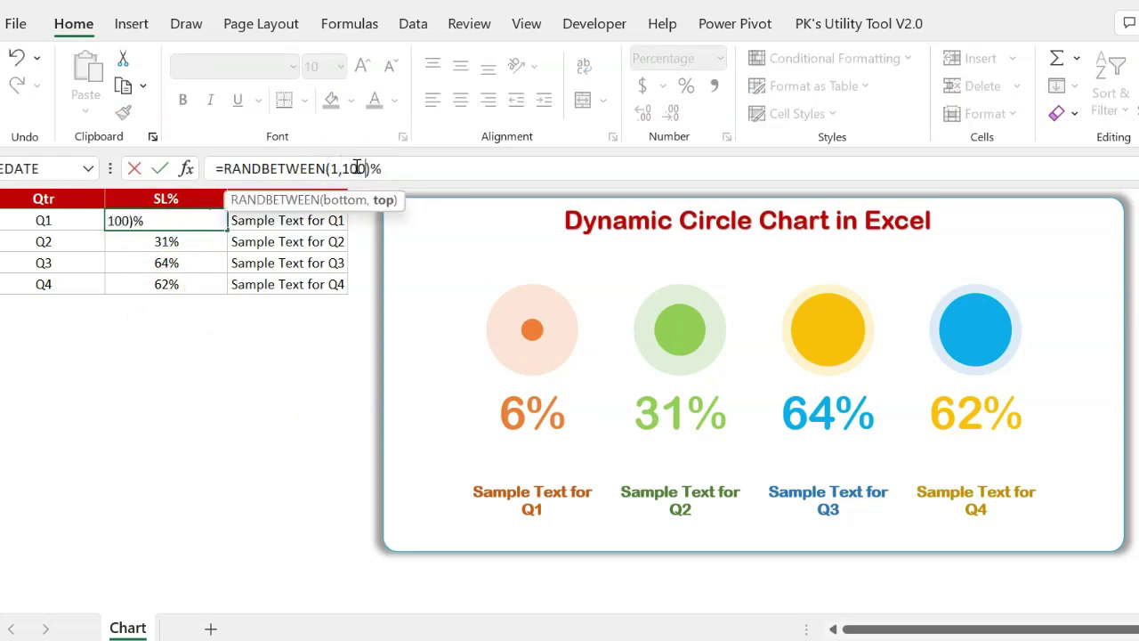
Fill the new formula into B2:B5 and recalculate with F9 for fresh random percentages
key("ctrl+Return")
key("ctrl+shift+Down")
key("ctrl+d")
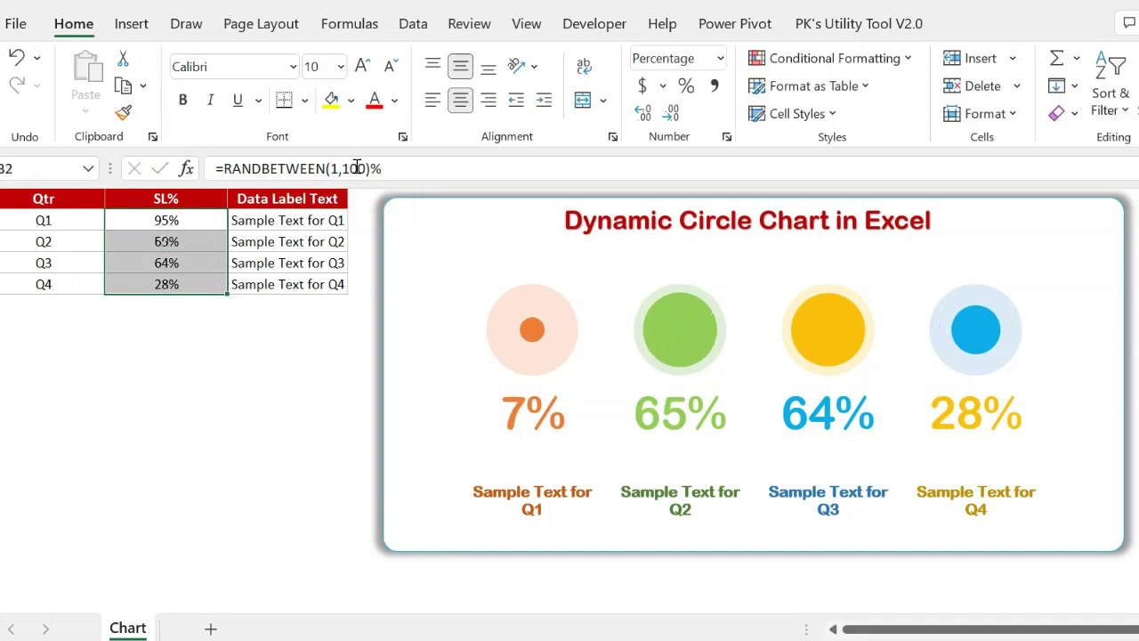
left_click(219, 430)
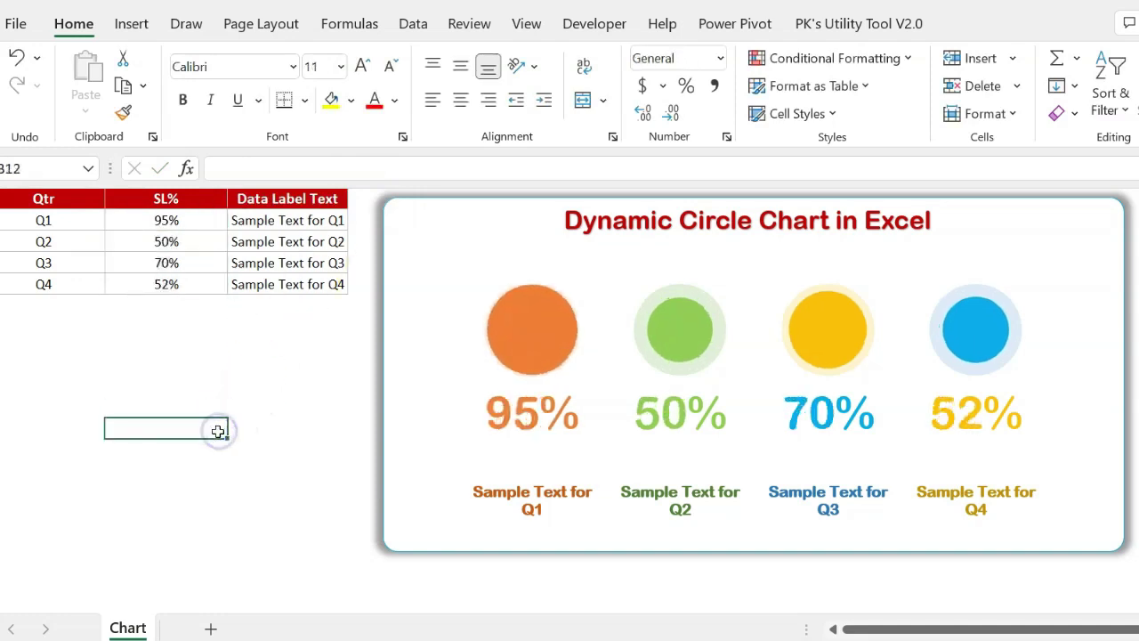
key("F9")
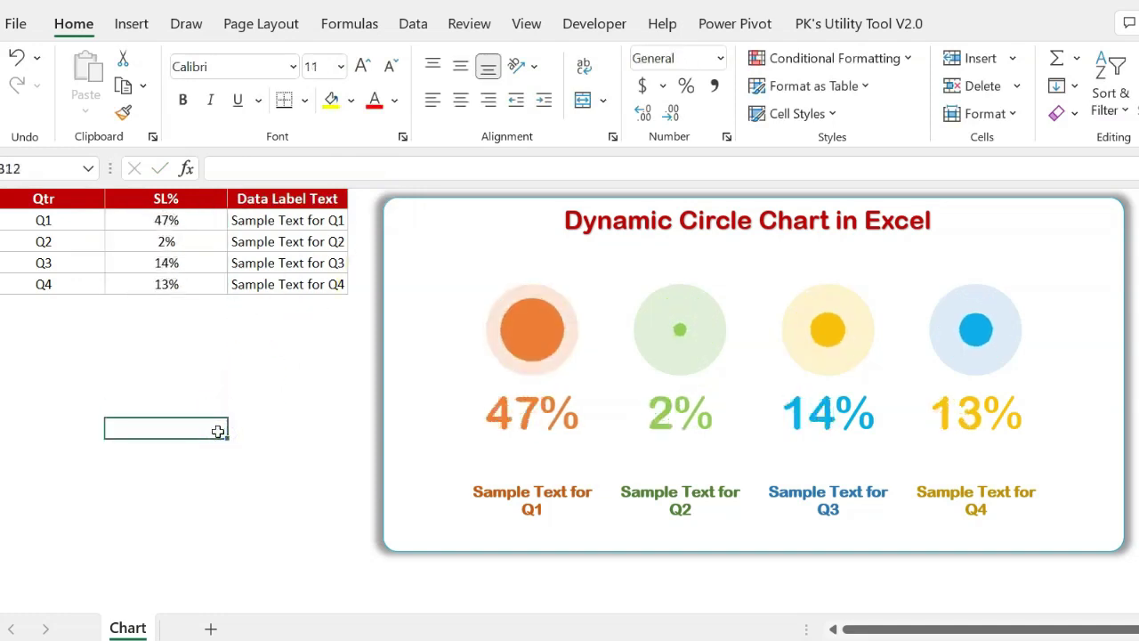
key("F9")
key("F9")
key("F9")
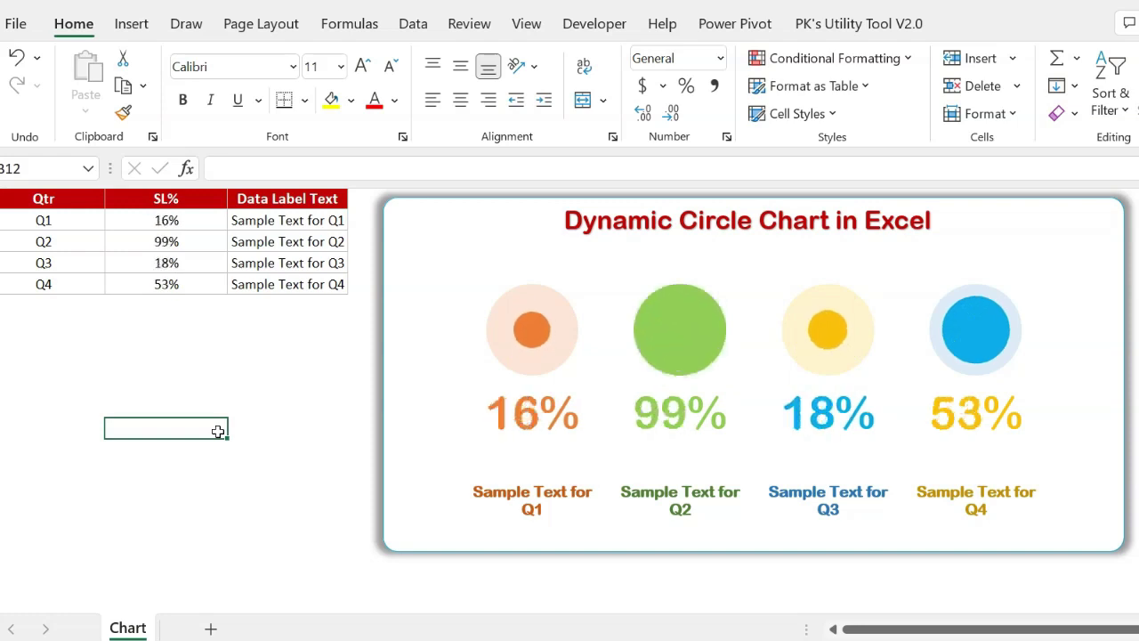
key("F9")
key("F9")
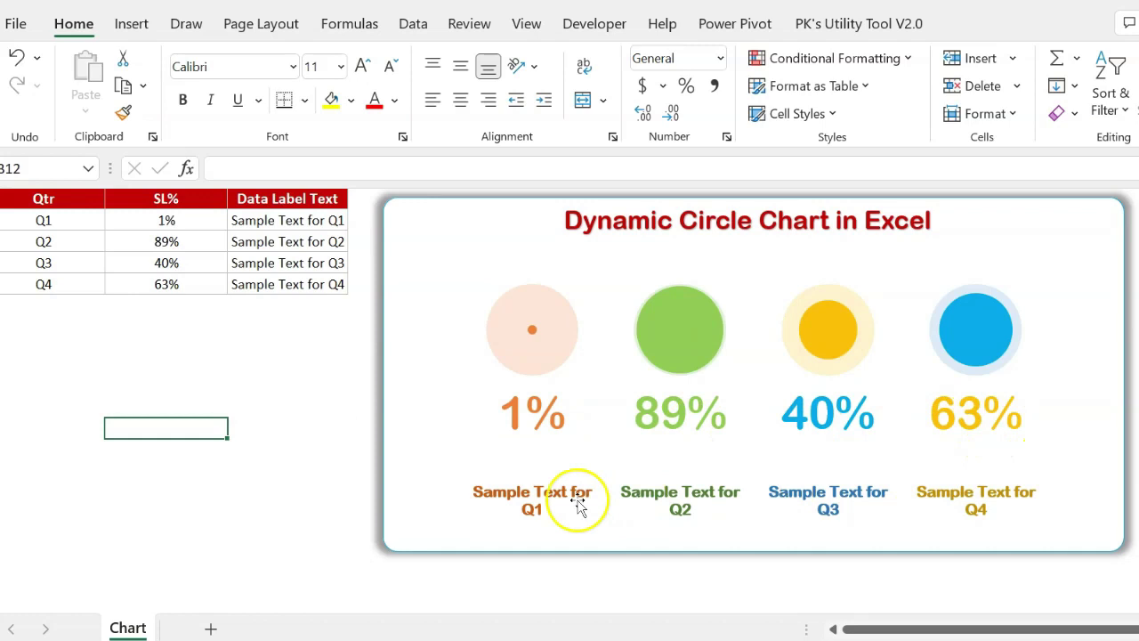
left_click(296, 221)
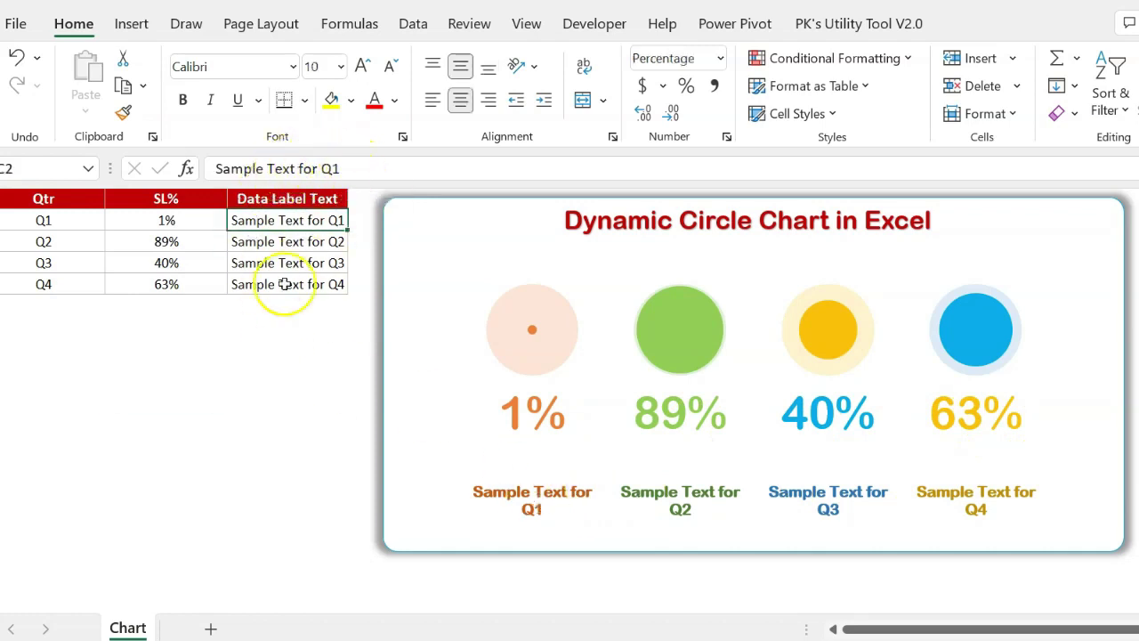
type("test")
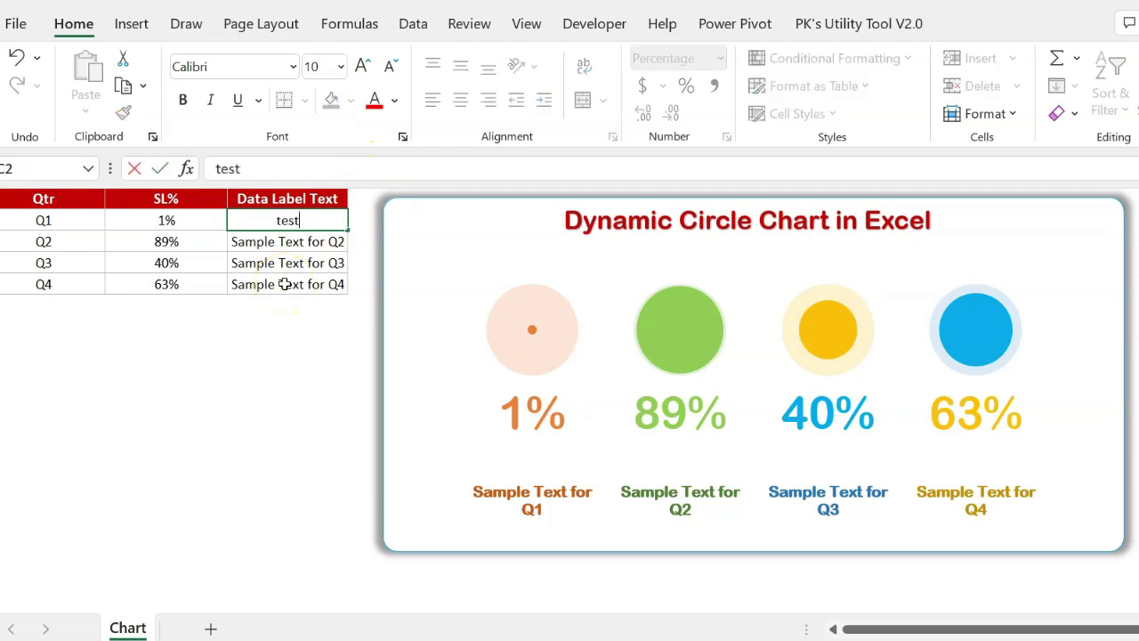
key("Return")
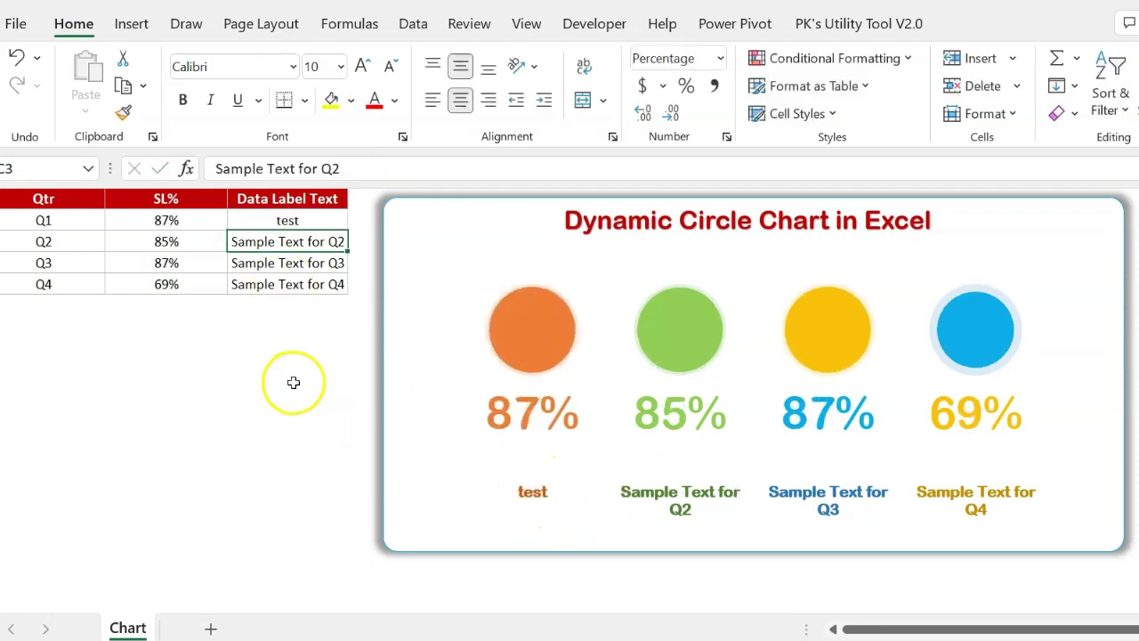
key("ctrl+z")
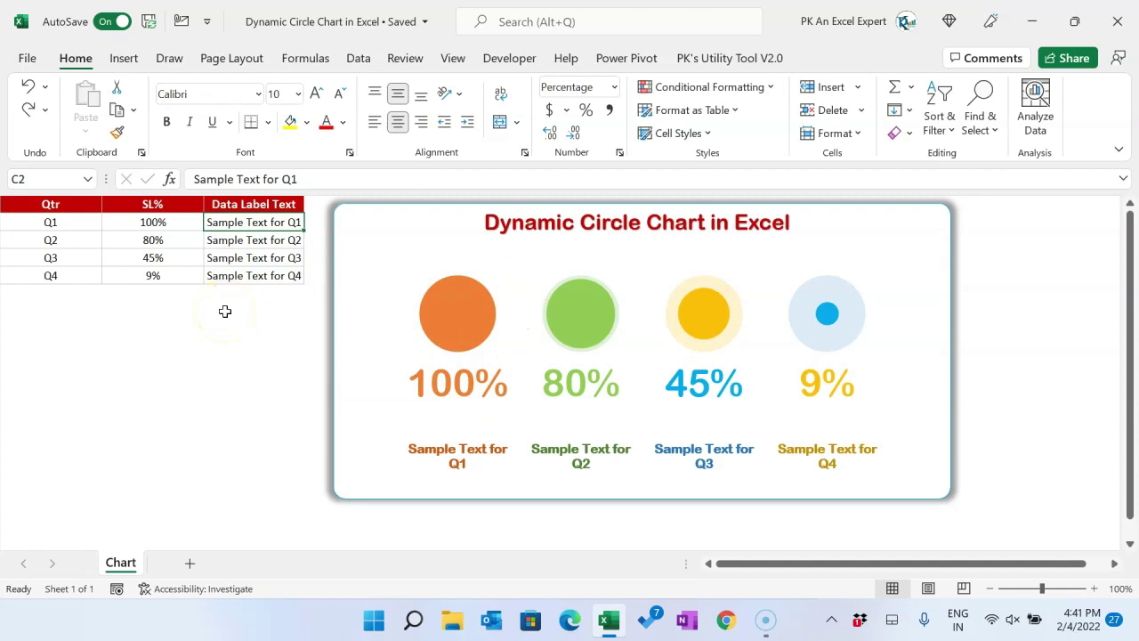
Copy the A1:C5 quarterly table into new workbook Book2 and autofit column C
left_click_drag(22, 207, 223, 272)
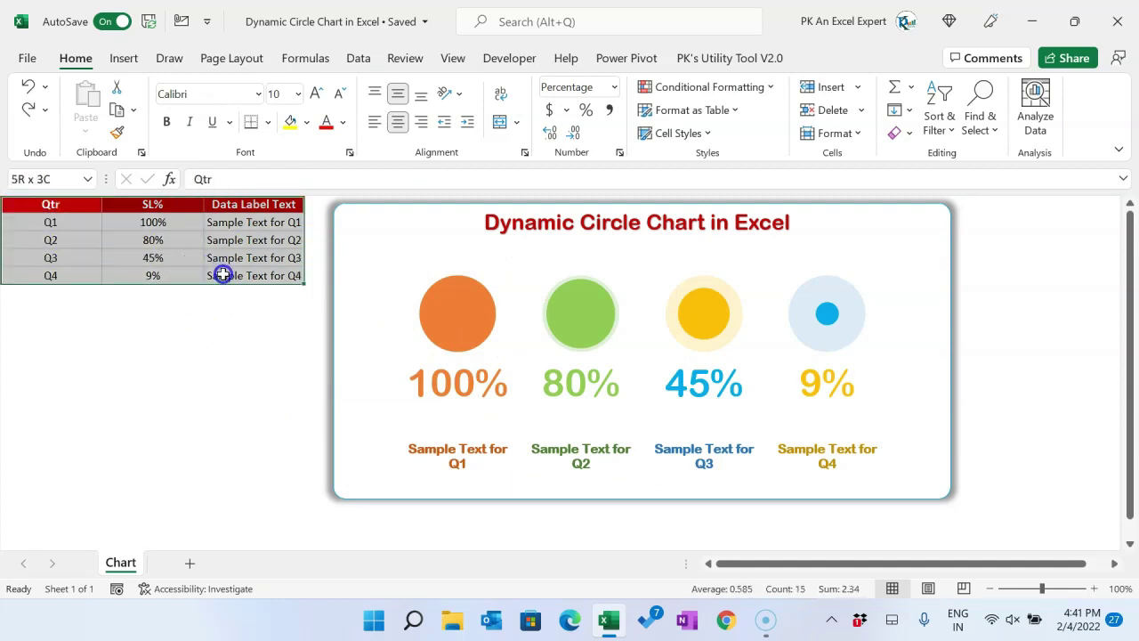
key("ctrl+c")
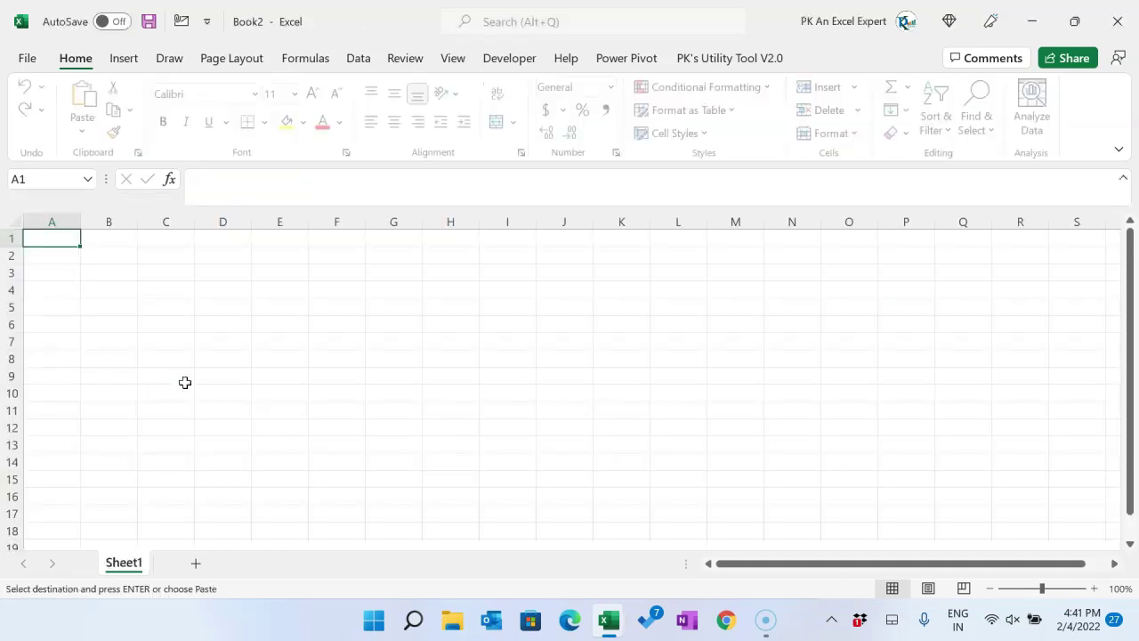
key("ctrl+v")
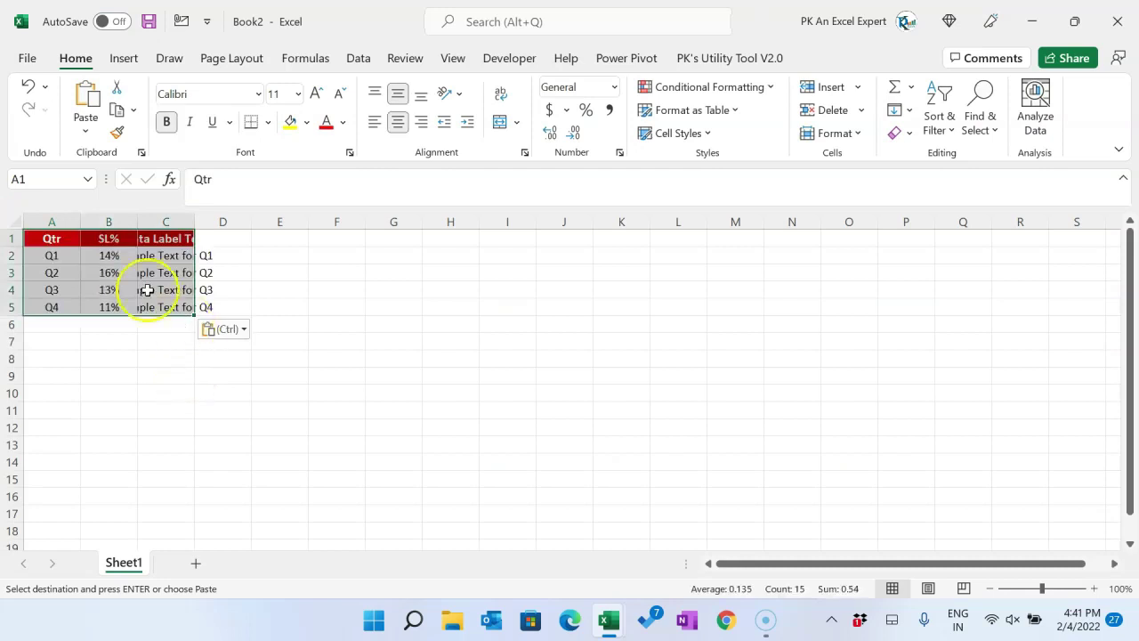
left_click(165, 273)
double_click(194, 221)
left_click(271, 239)
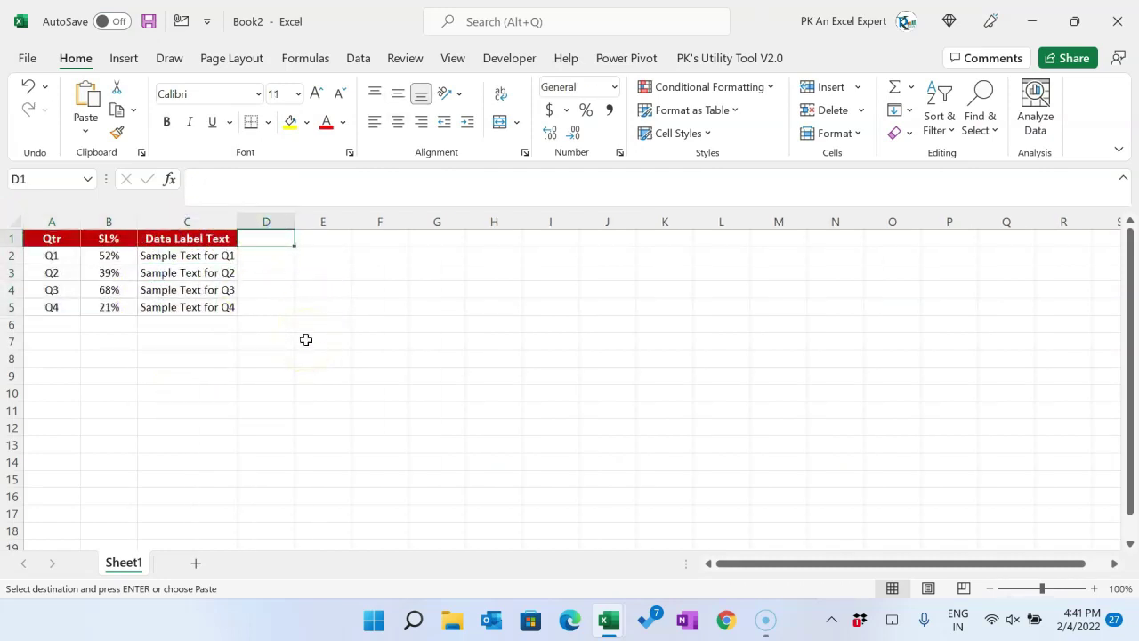
Add a 'Max Value' heading in D1 and fill 1 into D2:D5
type("Ma")
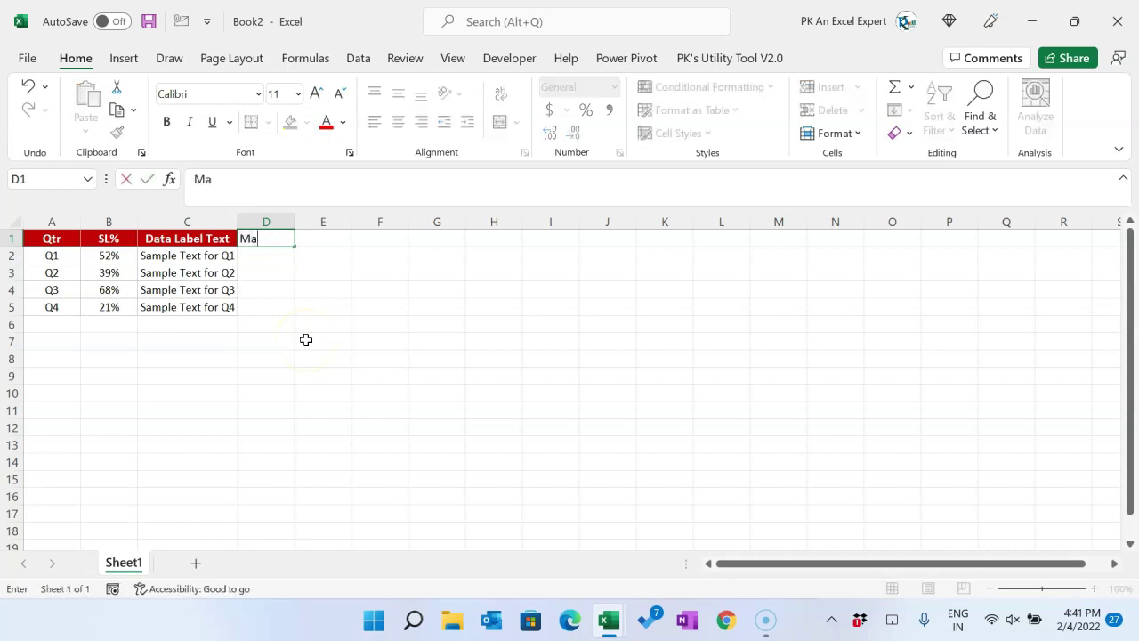
type("x Value")
key("Return")
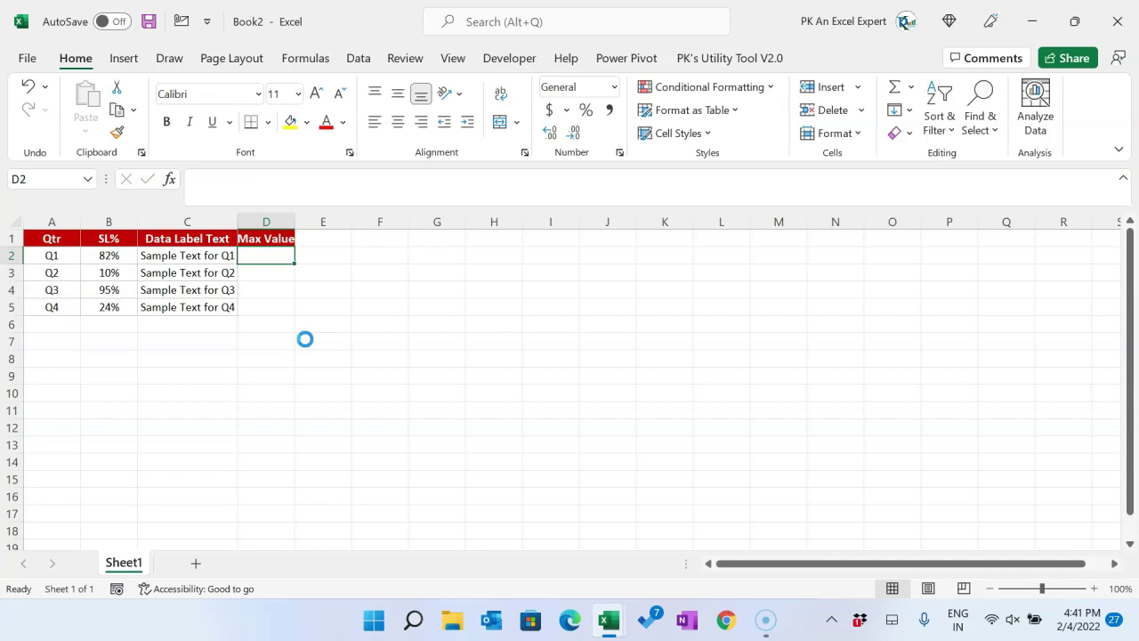
type("1")
key("Return")
key("Up")
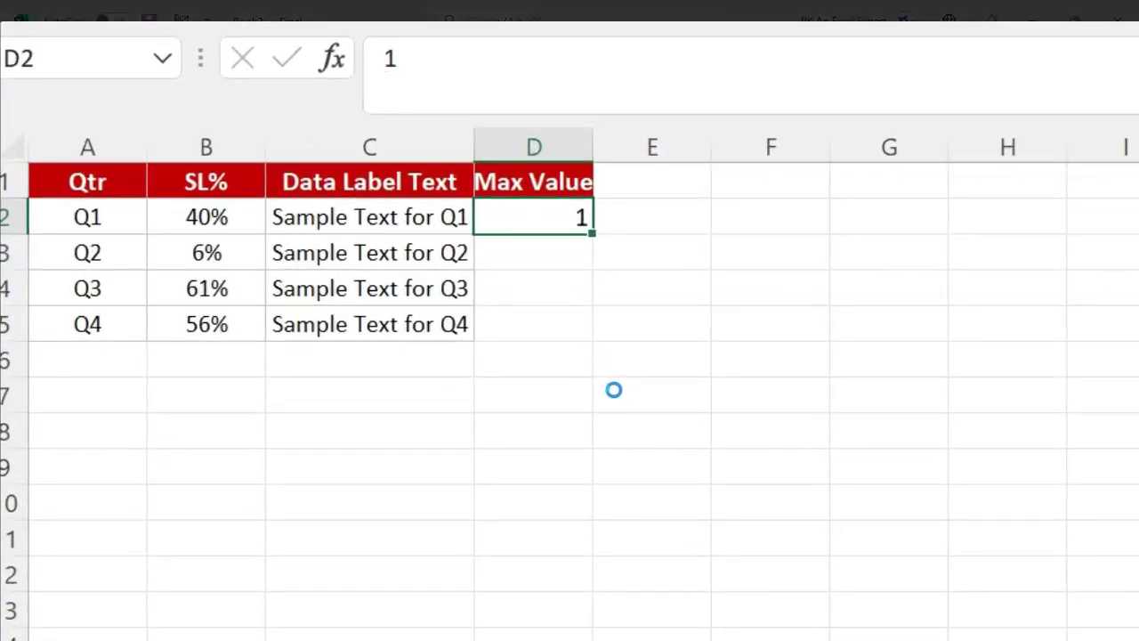
key("Left")
key("ctrl+Down")
key("Right")
key("ctrl+shift+Up")
key("ctrl+d")
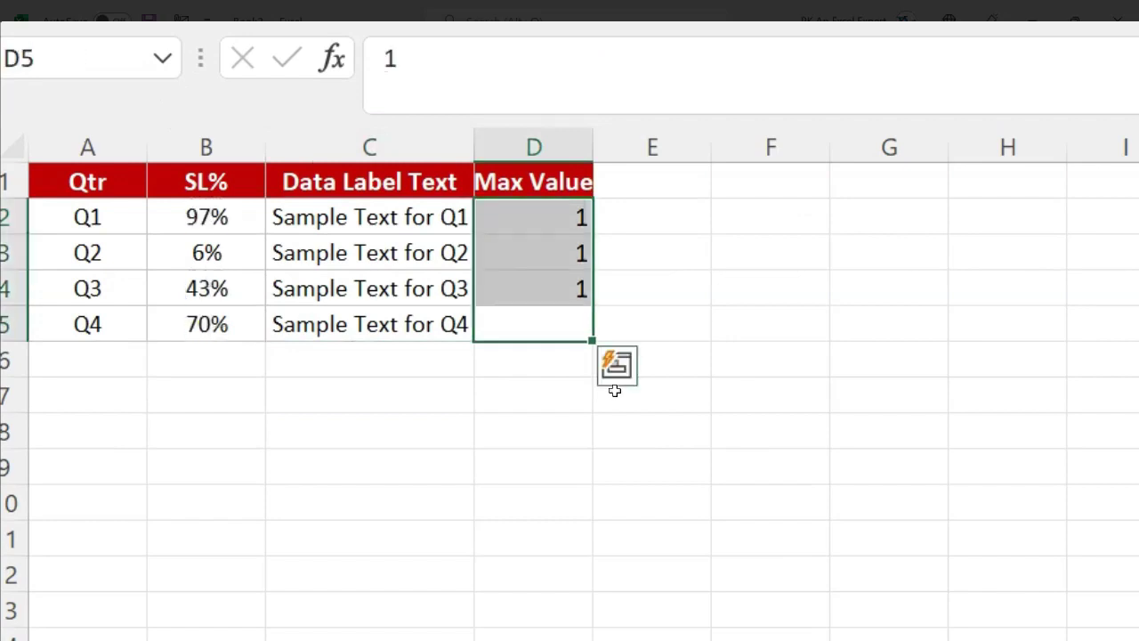
key("ctrl+Up")
key("Right")
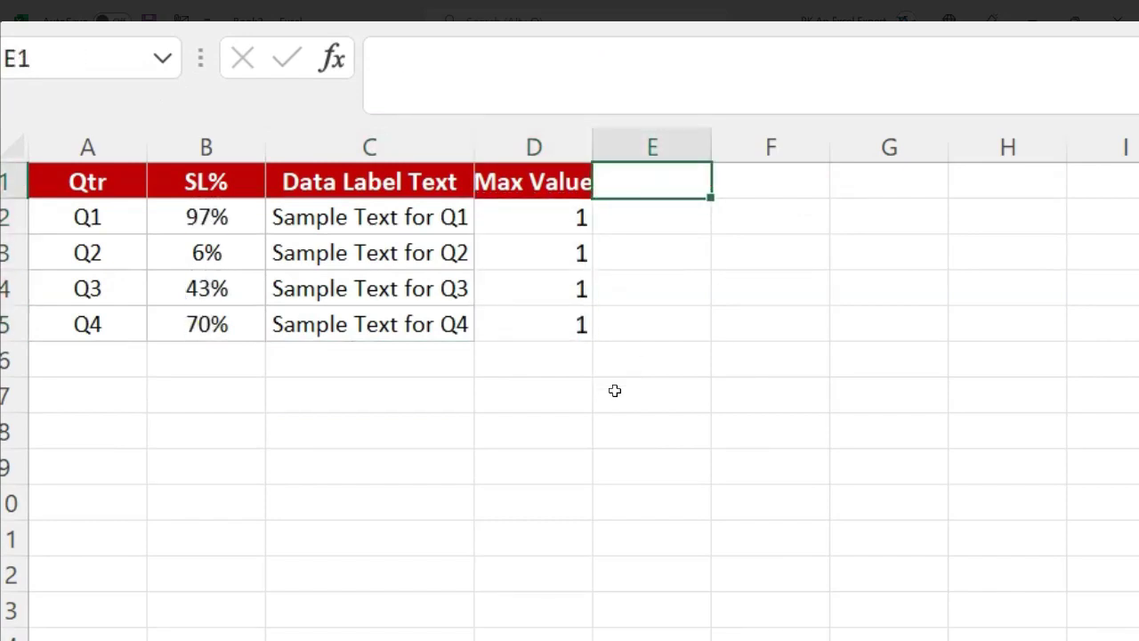
Add a 'Circle Position' heading in E1 and autofit column E
type("C")
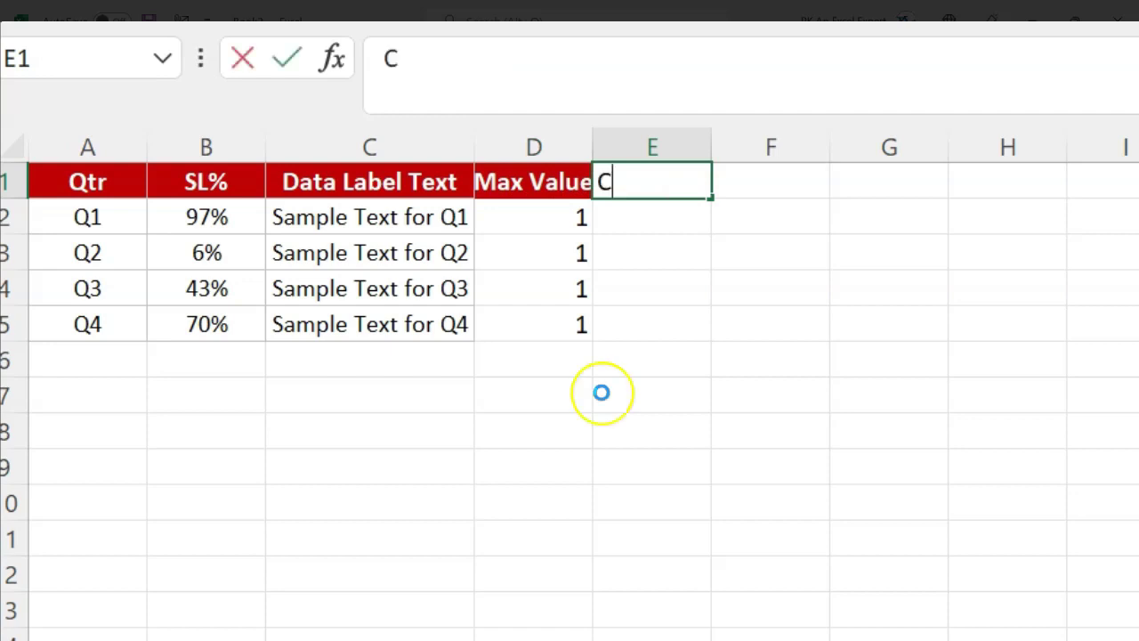
type("ition")
key("Return")
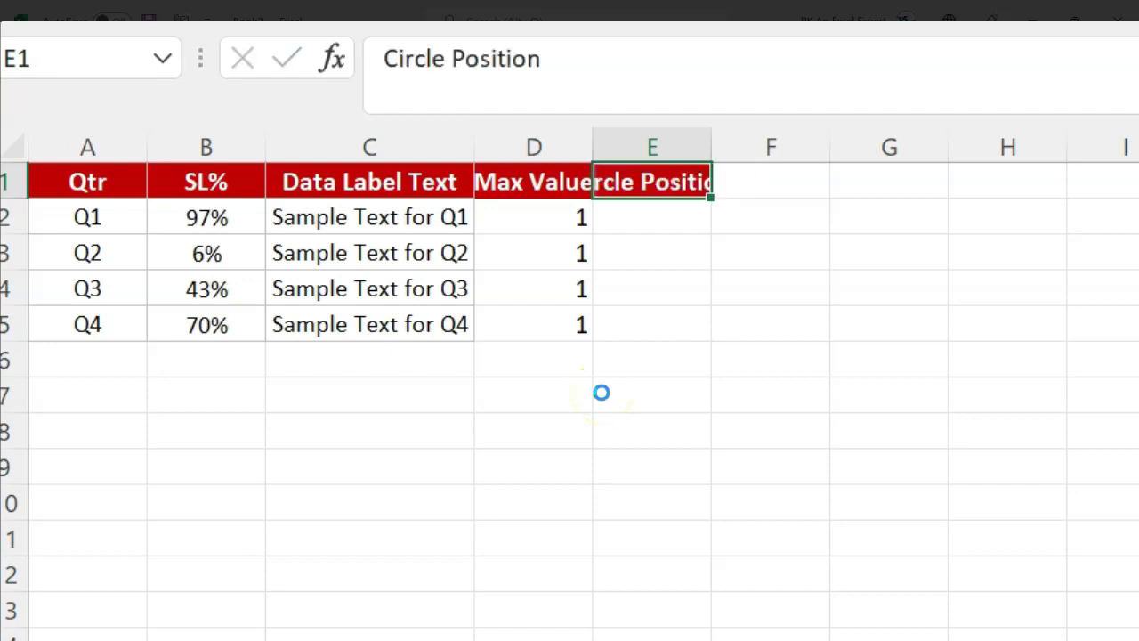
key("Up")
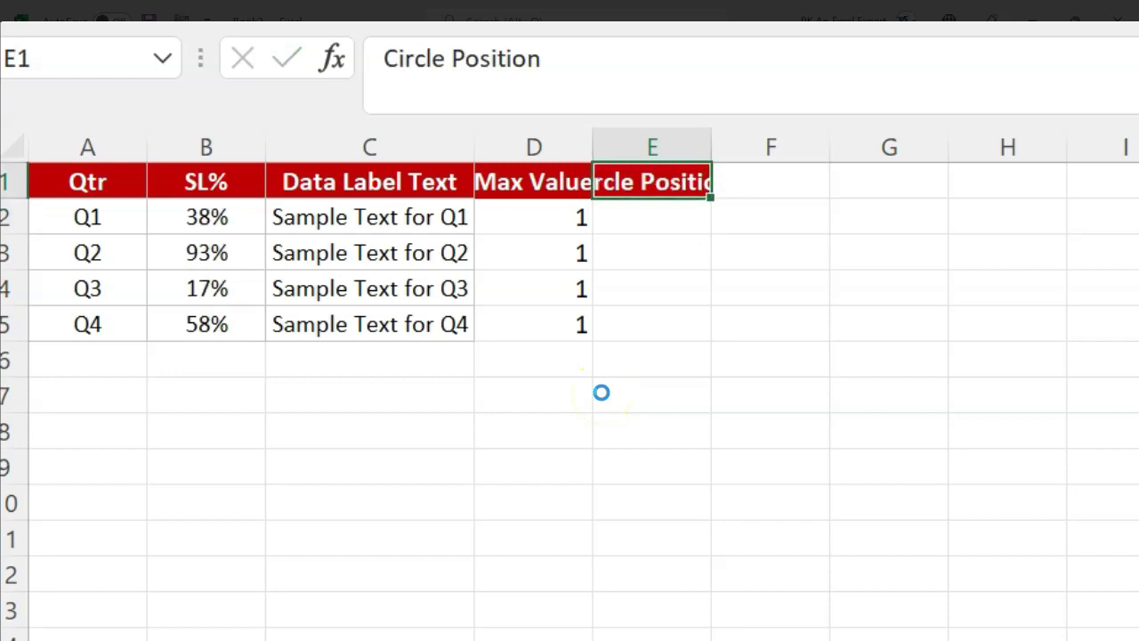
key("alt+h")
key("o")
key("i")
key("Down")
key("Left")
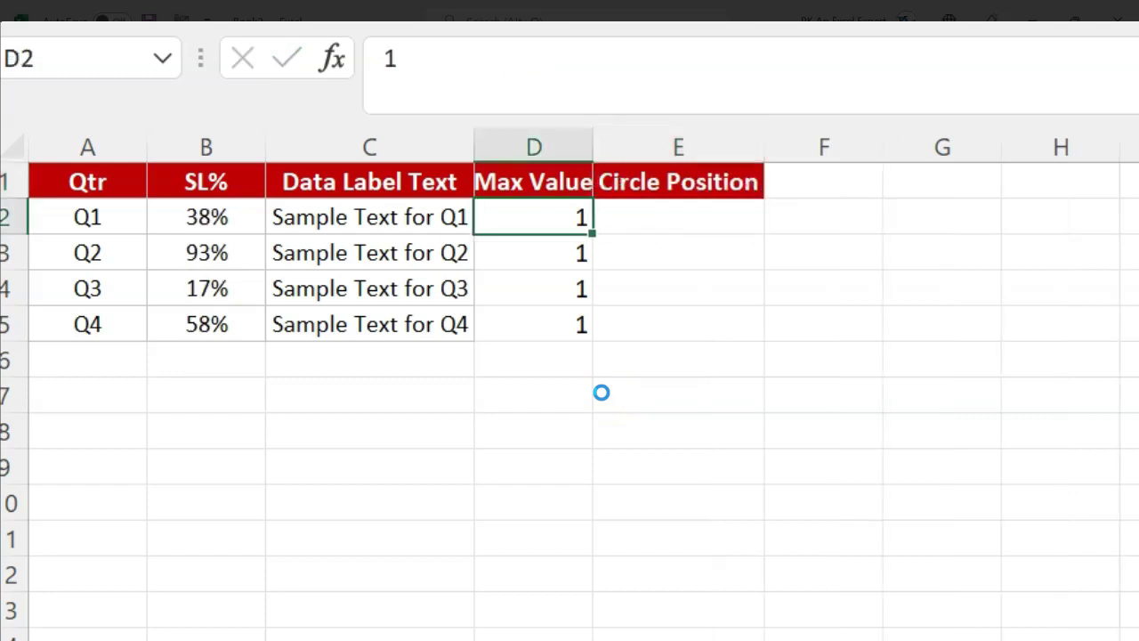
key("Right")
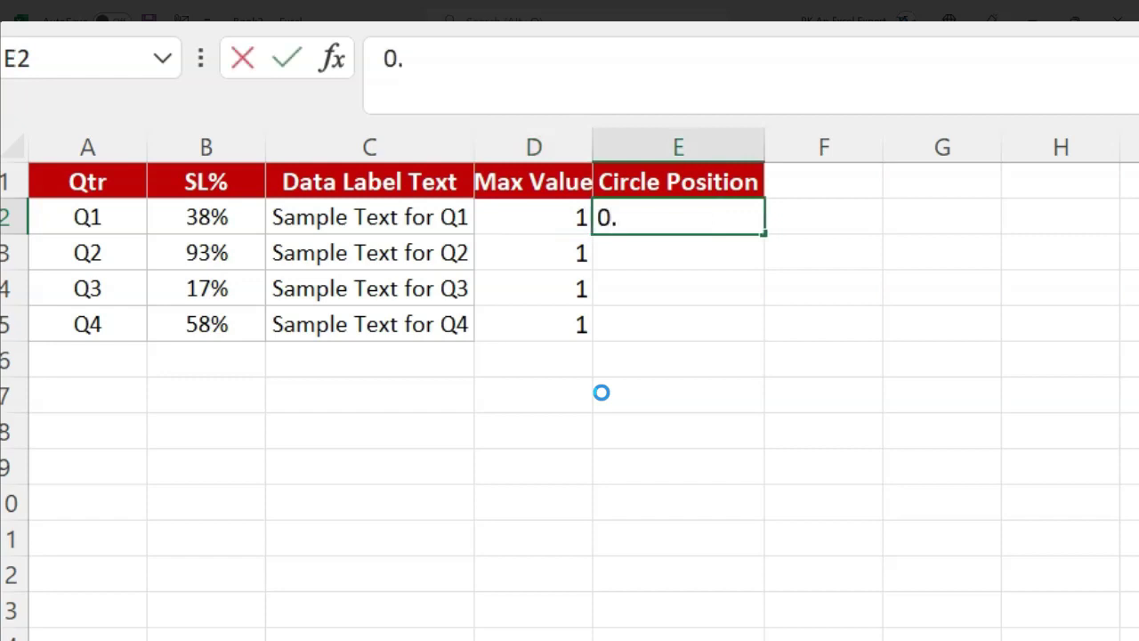
Fill 0.7 into E2:E5 and review the filled columns
key("Return")
key("Left")
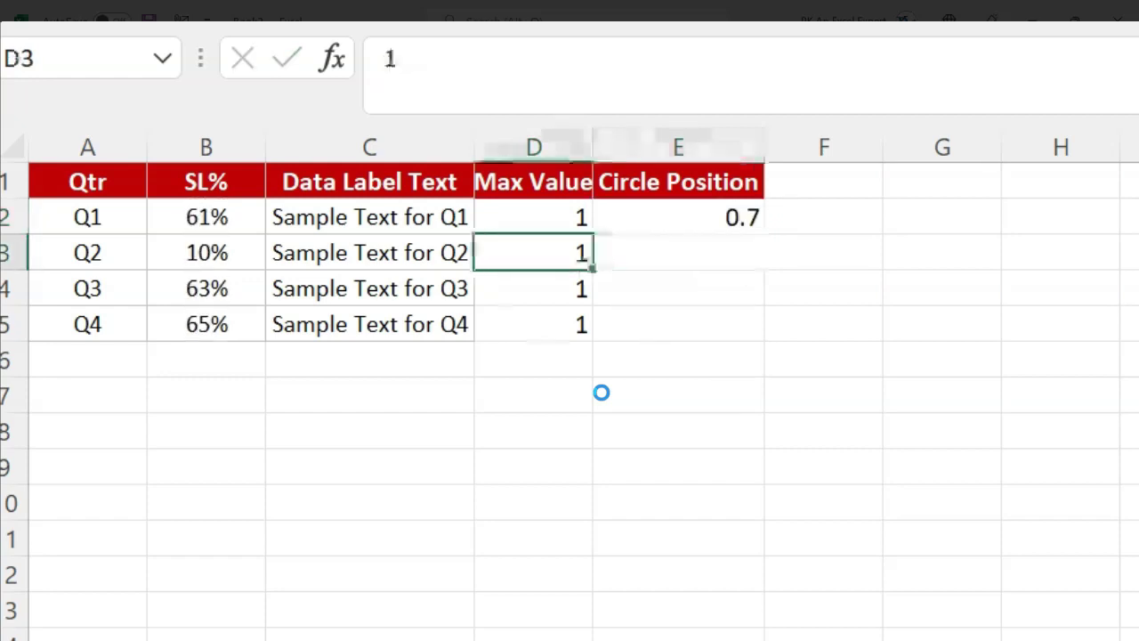
key("Down")
key("Down")
key("Right")
key("ctrl+shift+Up")
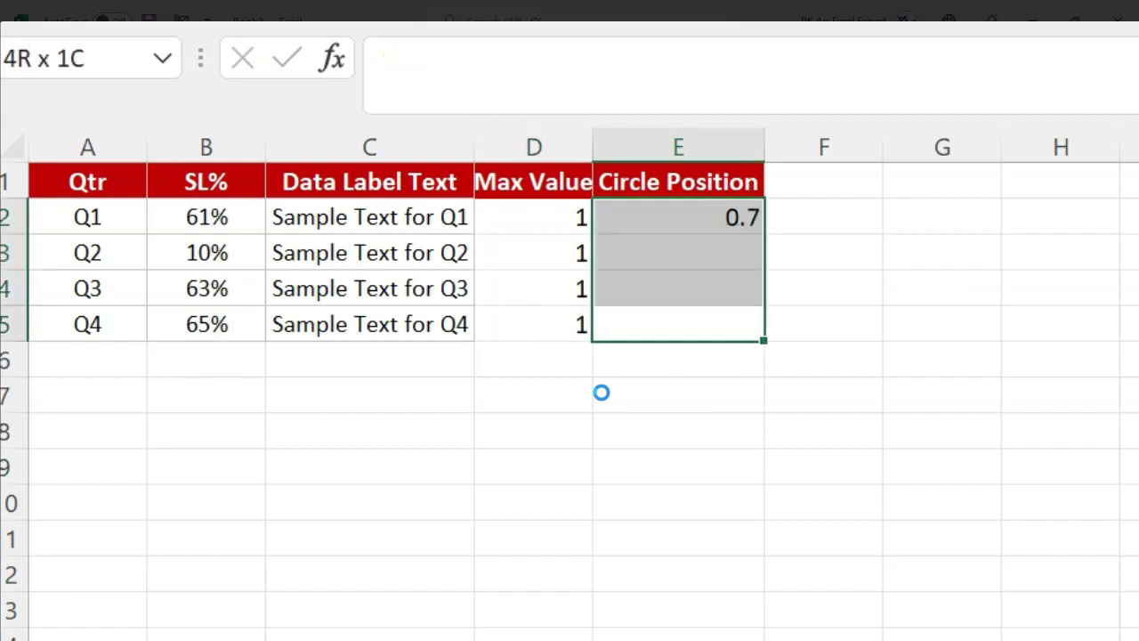
key("ctrl+d")
key("Up")
key("Up")
key("Up")
key("ctrl+shift+Down")
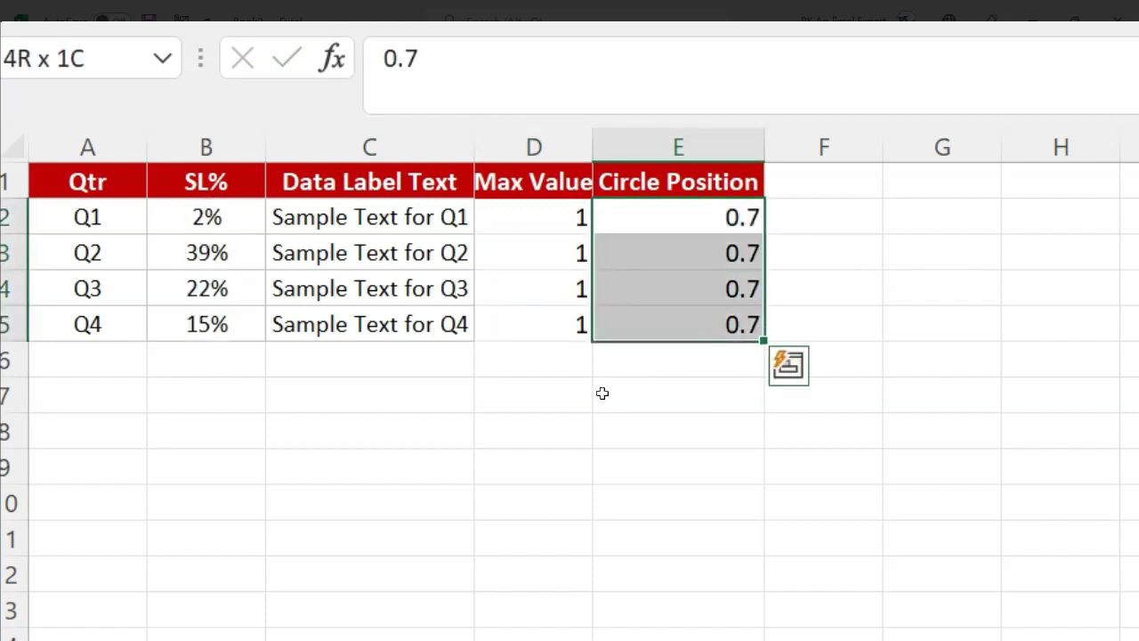
key("Up")
key("Down")
key("ctrl+shift+Down")
key("Up")
key("Down")
key("Down")
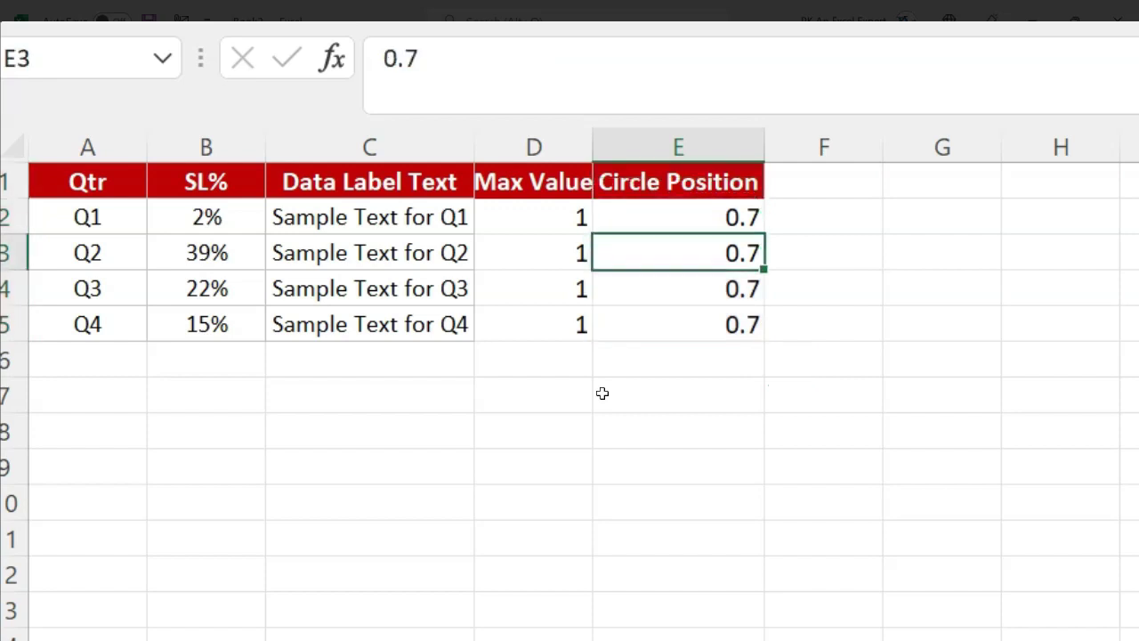
key("Up")
key("Up")
key("Left")
key("Left")
key("Down")
key("Up")
key("Down")
key("Up")
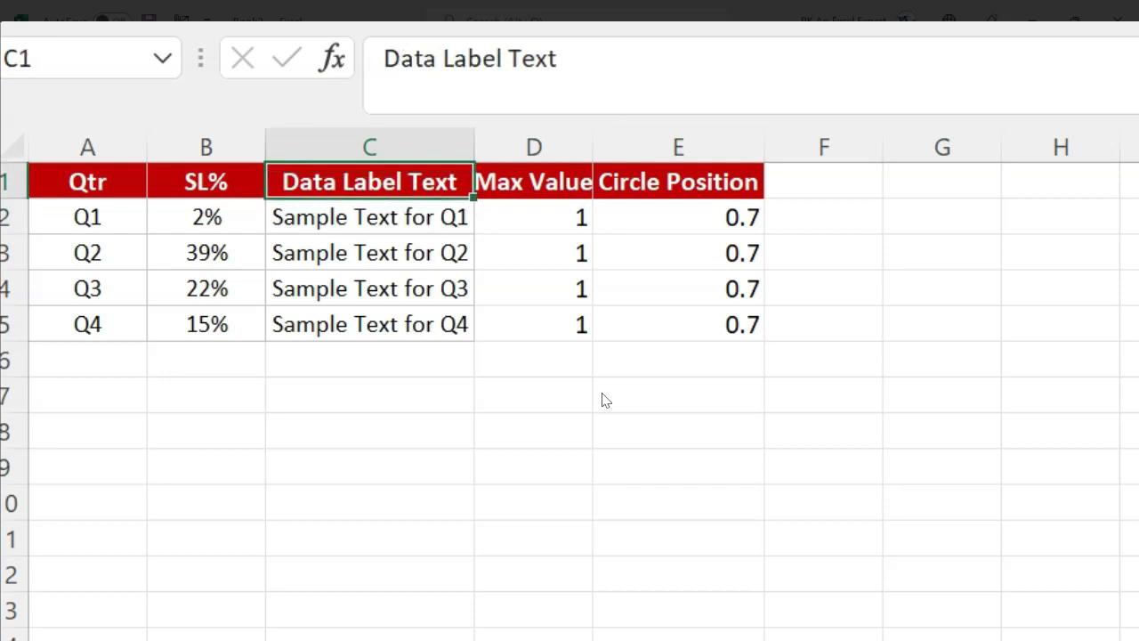
Add a 'Data Label Text Position' heading in F1 and autofit column F
key("Right")
key("Right")
key("Right")
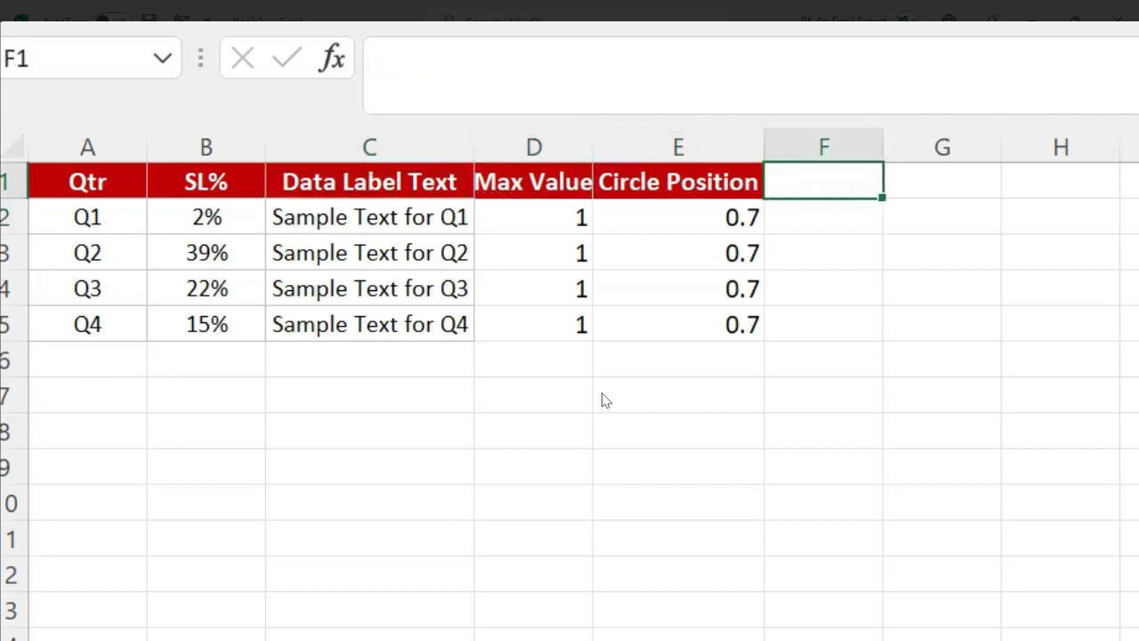
type("Data Label Text Position")
key("Return")
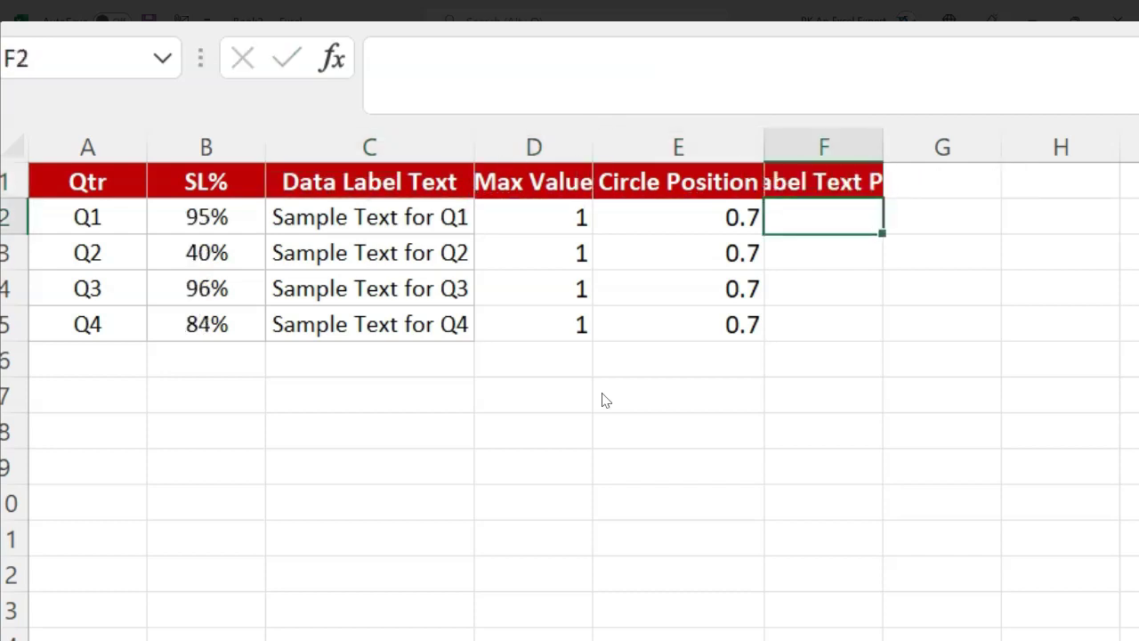
key("Up")
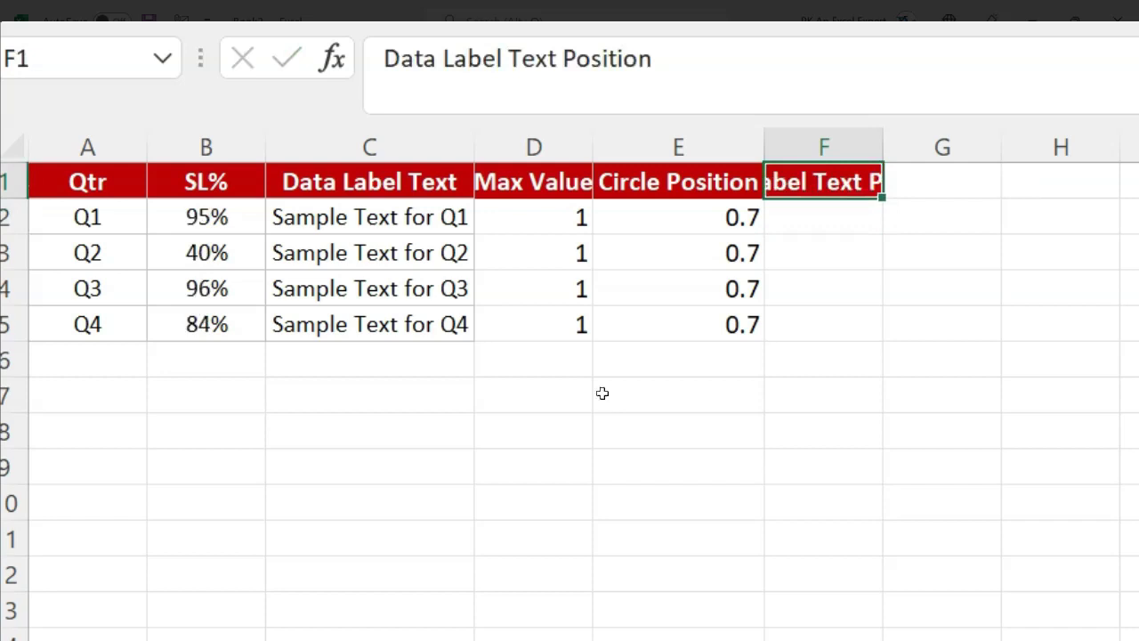
key("alt+h")
key("o")
key("i")
key("Left")
Enter 0.3 in F2 and fill it down through F5
key("Right")
key("Down")
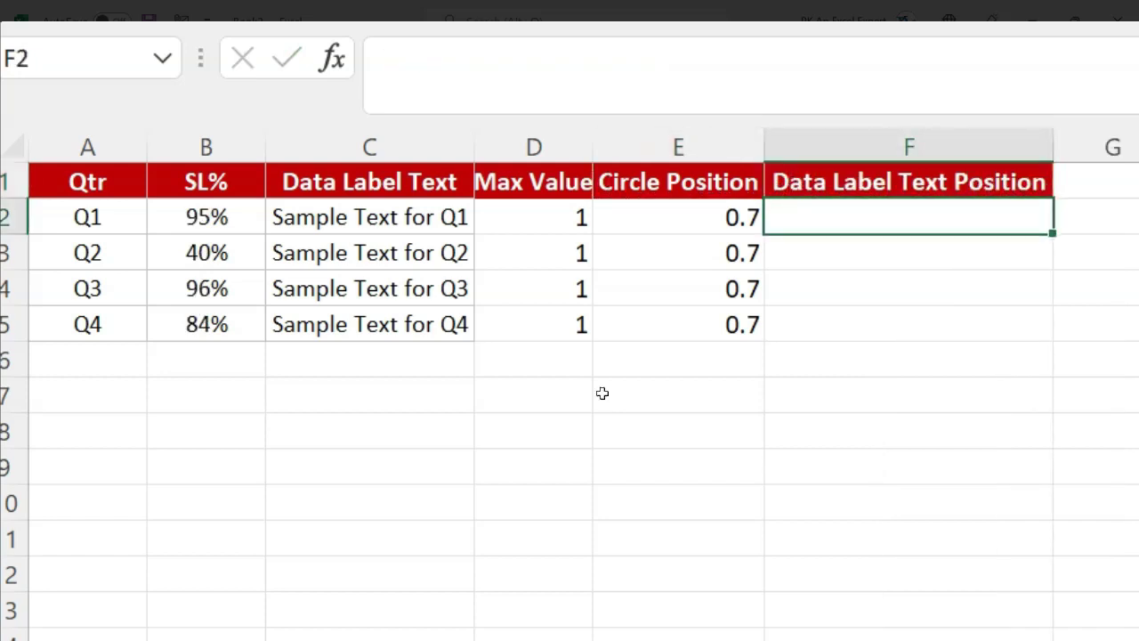
key("Return")
key("Left")
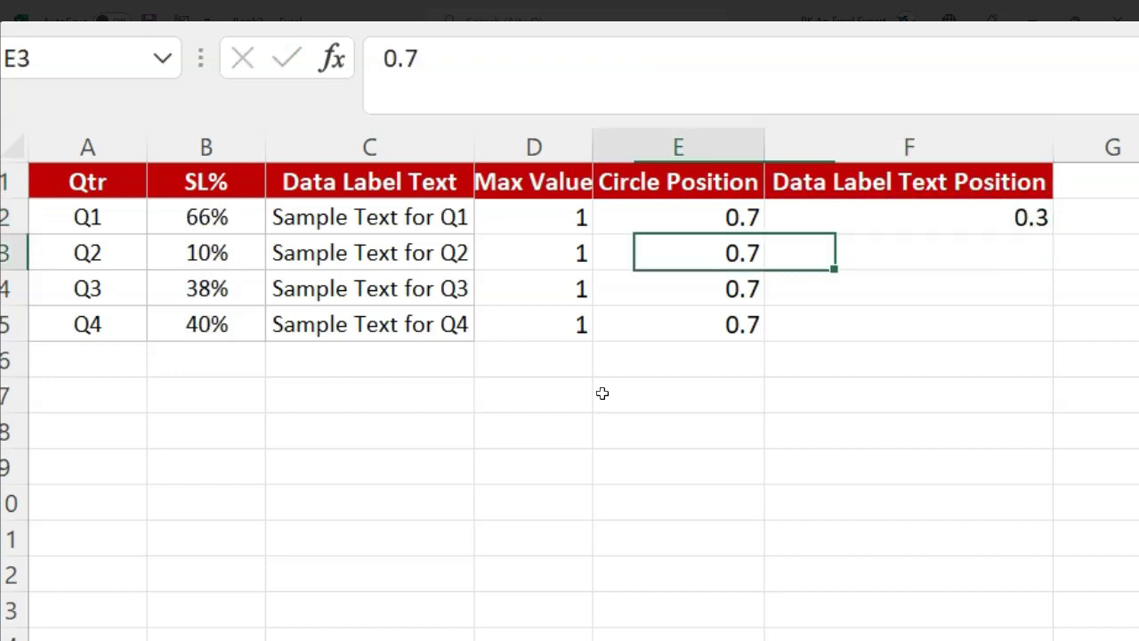
key("ctrl+Down")
key("Right")
key("ctrl+shift+Up")
key("ctrl+d")
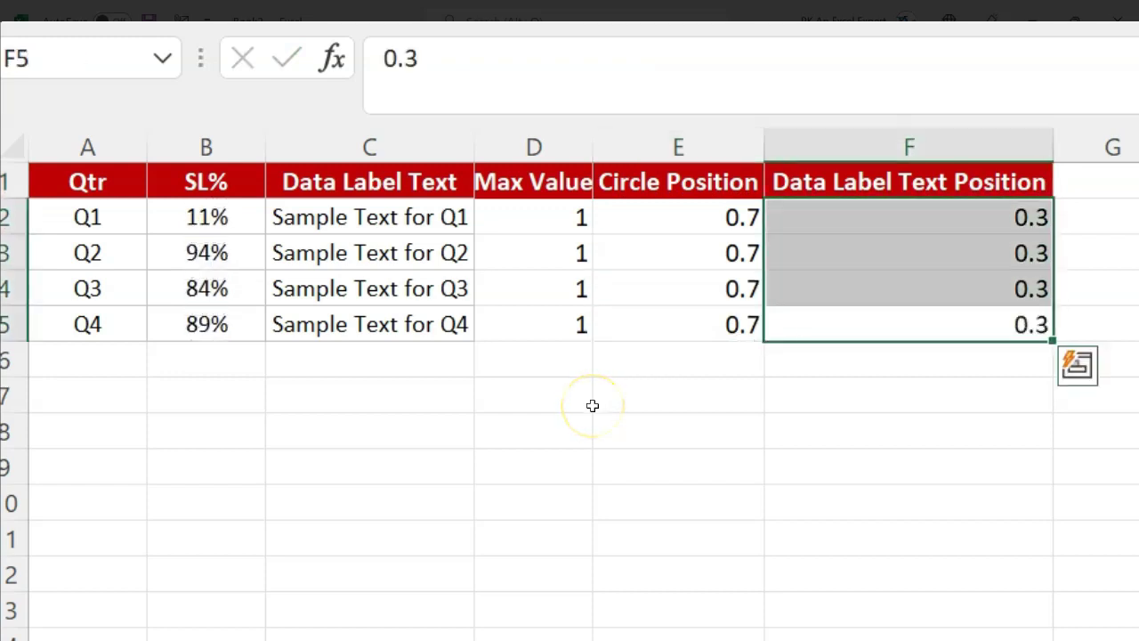
left_click(992, 205)
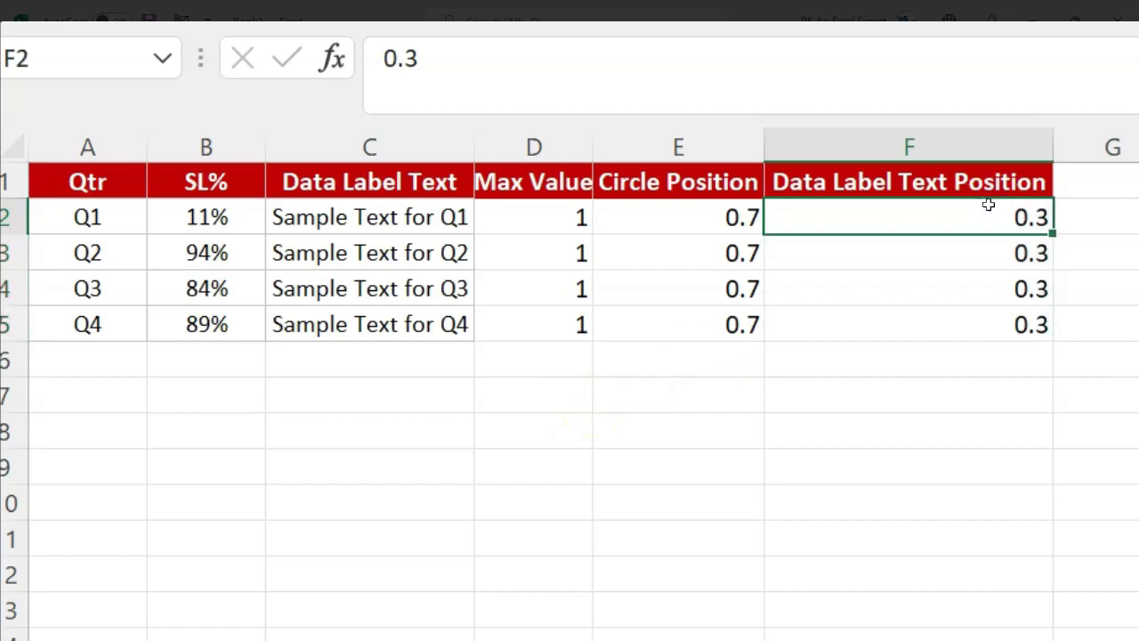
left_click(903, 454)
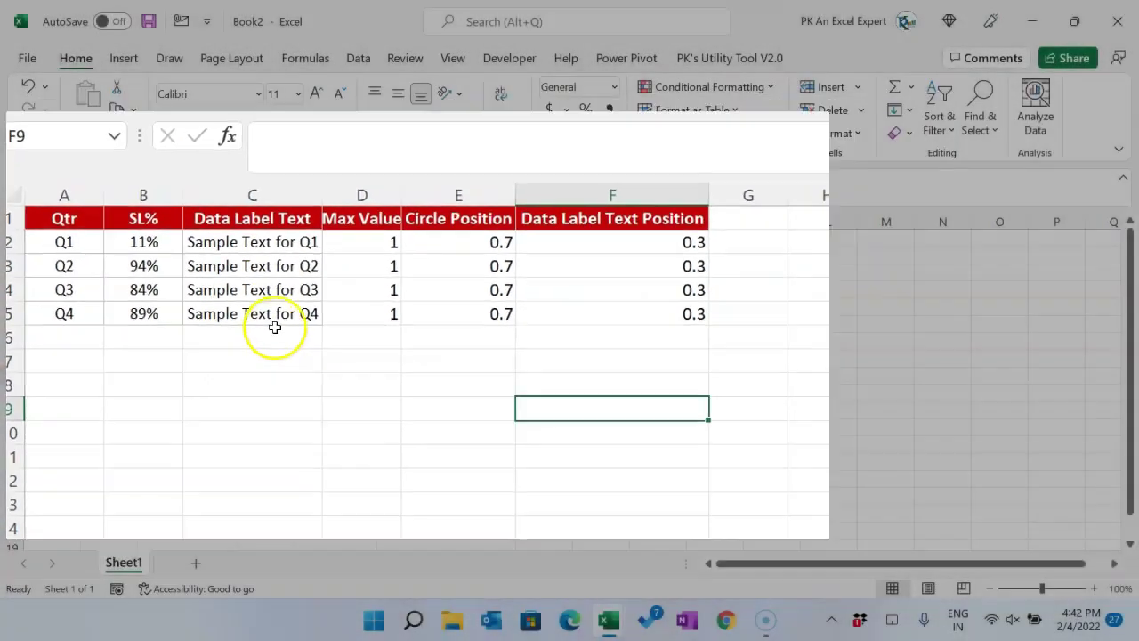
Insert an empty bubble chart from the Scatter options and move it beside the table
left_click(125, 59)
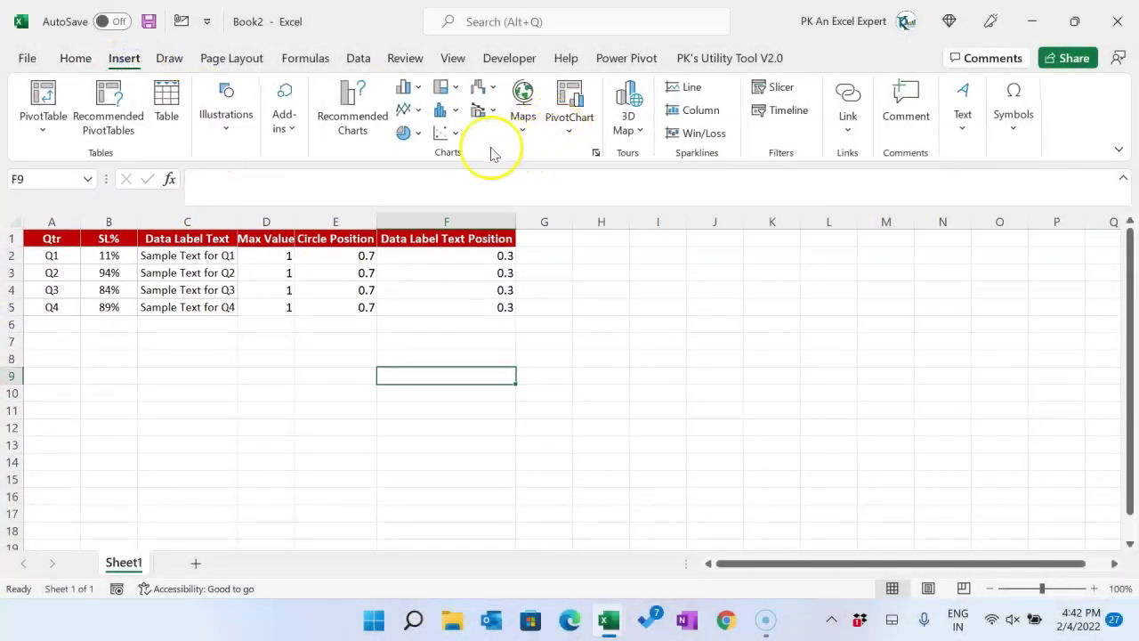
left_click(456, 133)
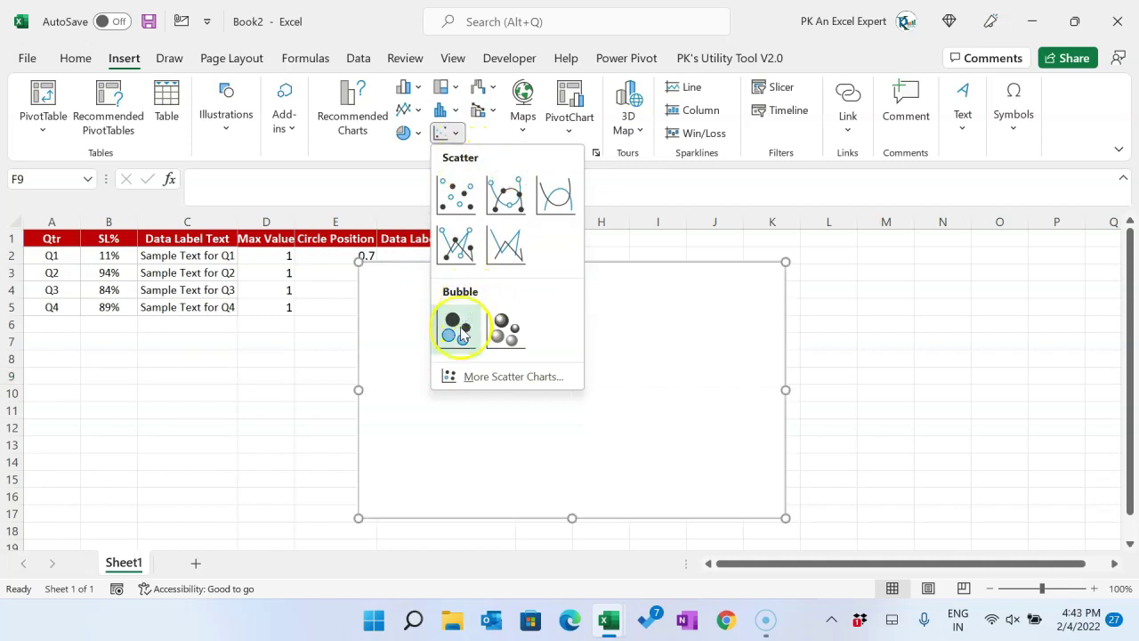
left_click(458, 330)
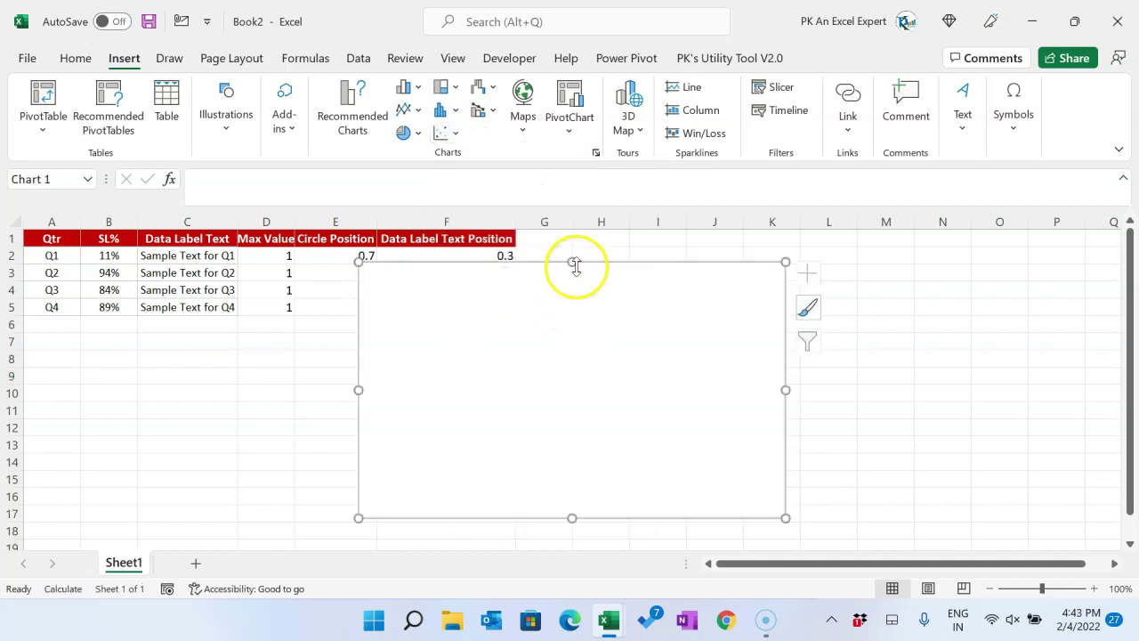
mouse_move(599, 266)
left_mouse_down()
mouse_move(555, 262)
mouse_move(787, 242)
left_mouse_up()
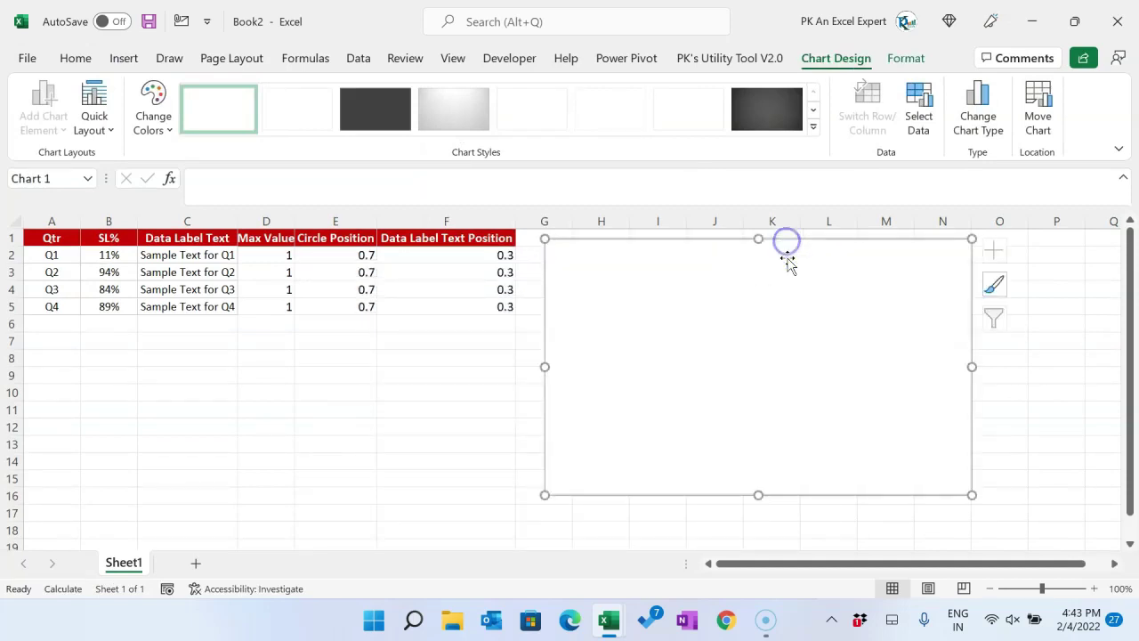
Add a new series named from D1, with X values A2:A5 and Y values E2:E5
right_click(771, 309)
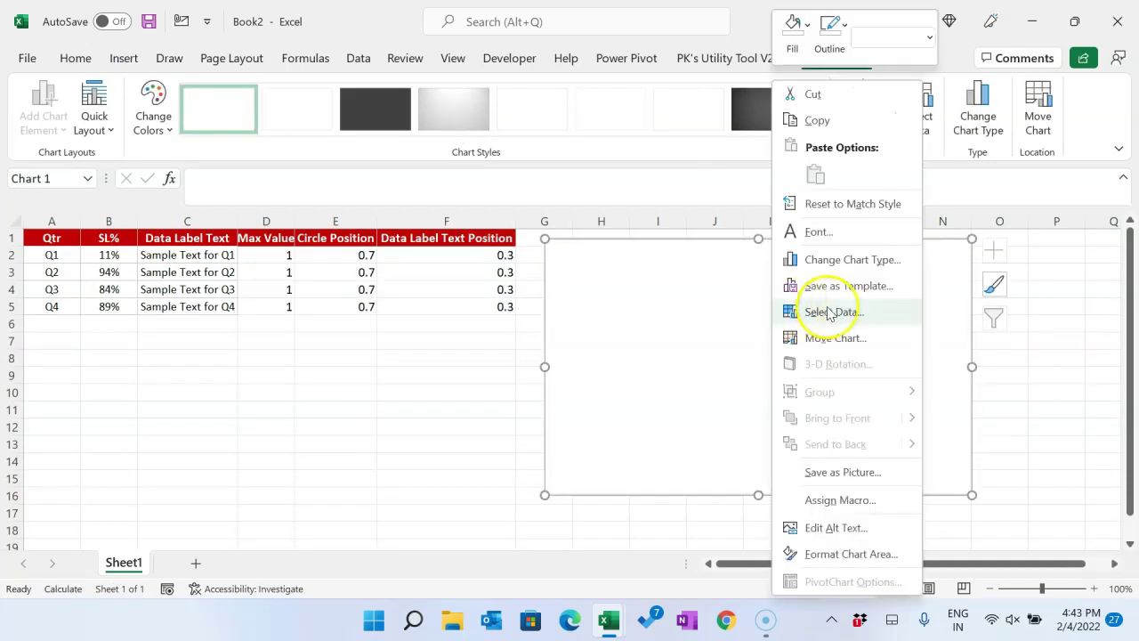
left_click(829, 312)
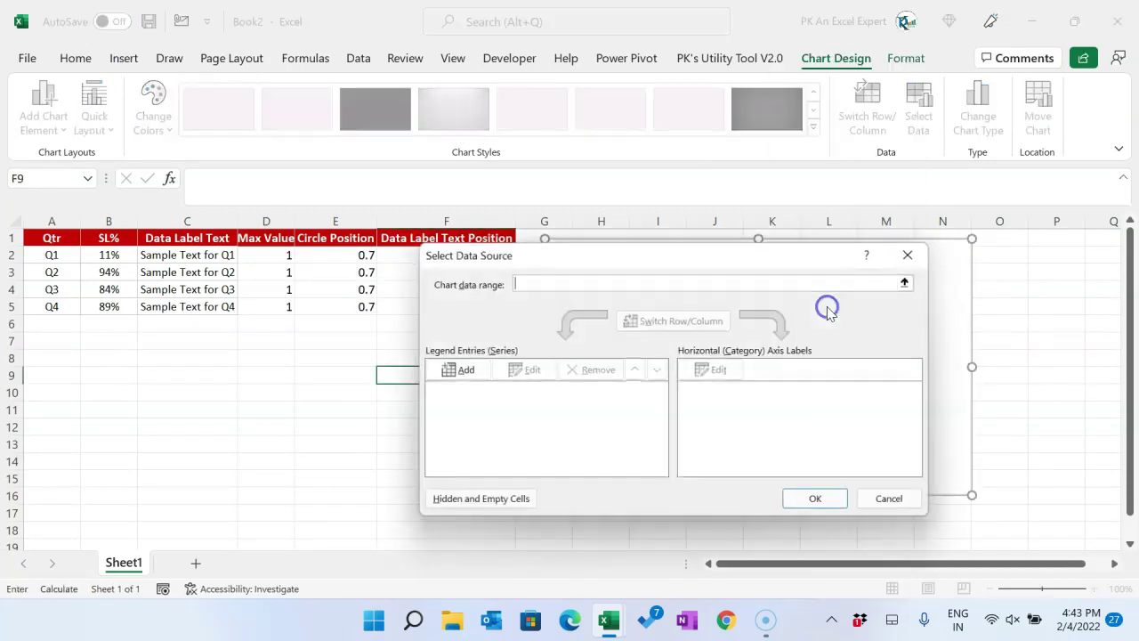
left_click(464, 372)
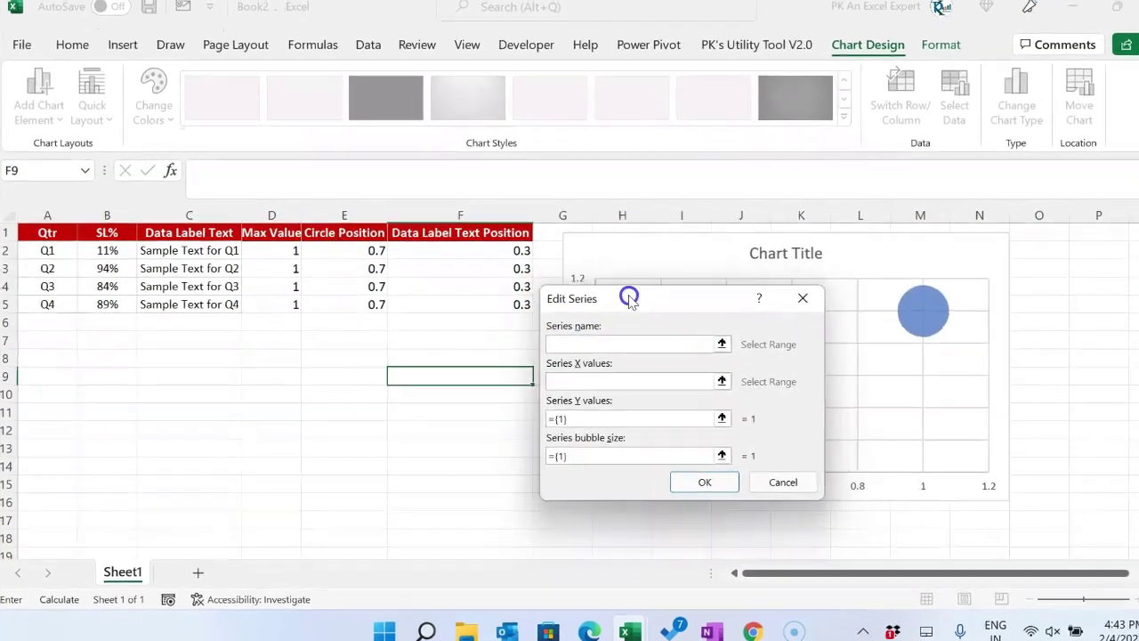
left_click_drag(620, 301, 443, 323)
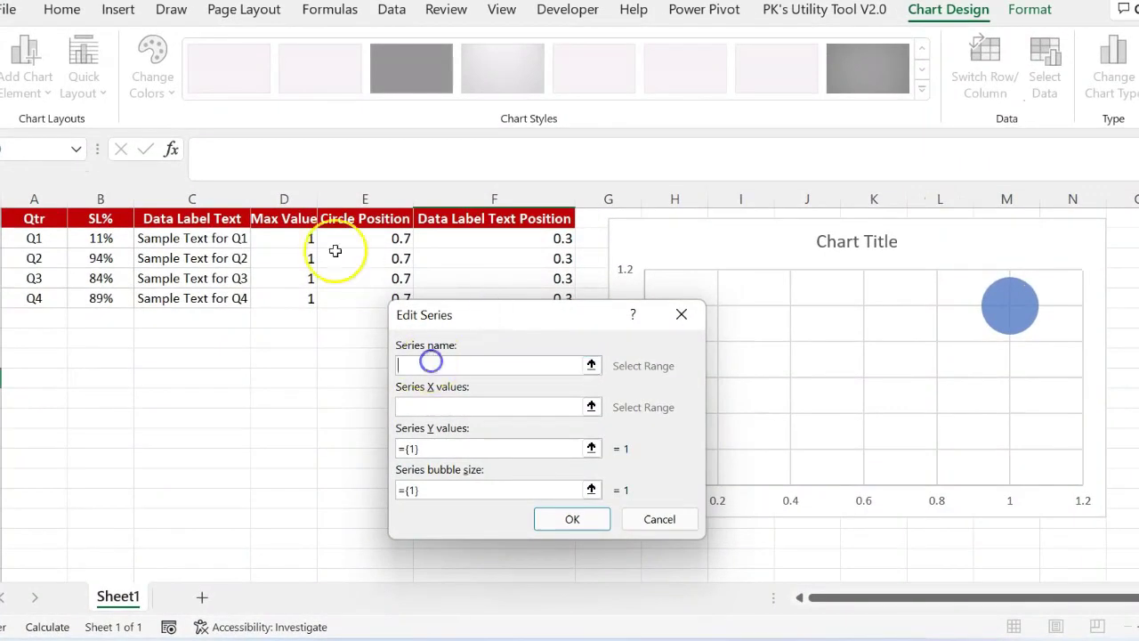
left_click(279, 219)
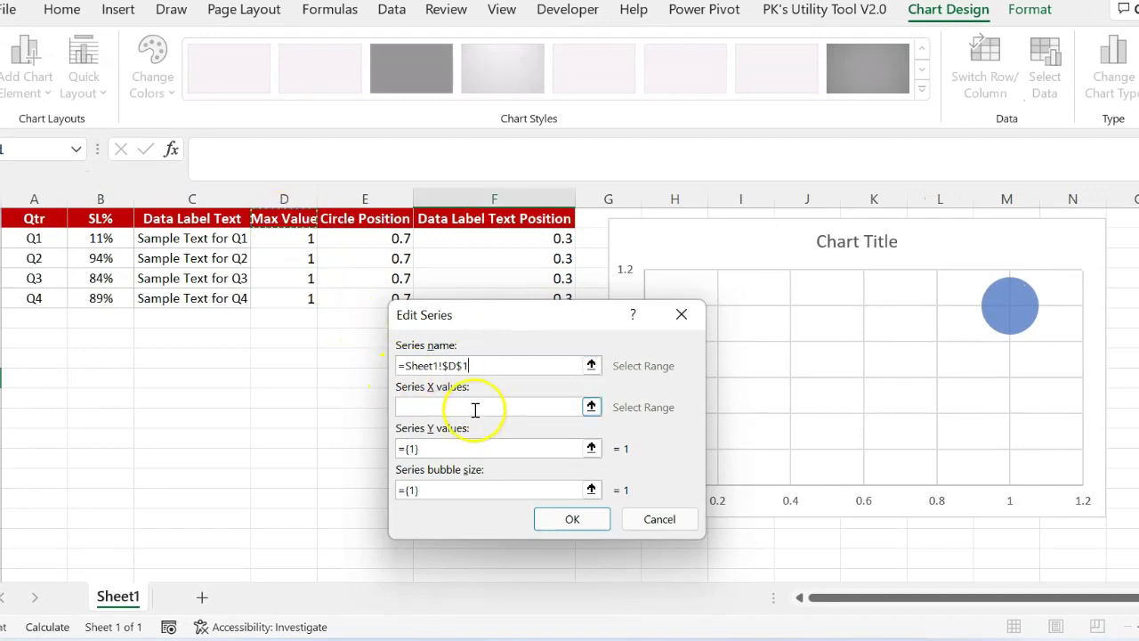
left_click(472, 407)
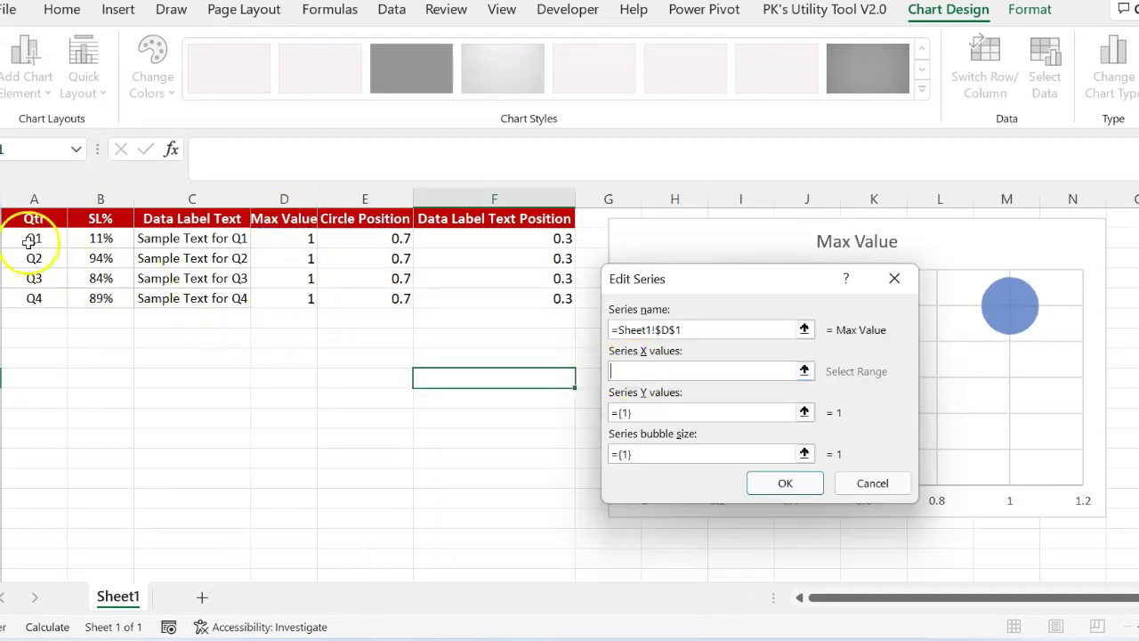
left_click_drag(32, 234, 38, 297)
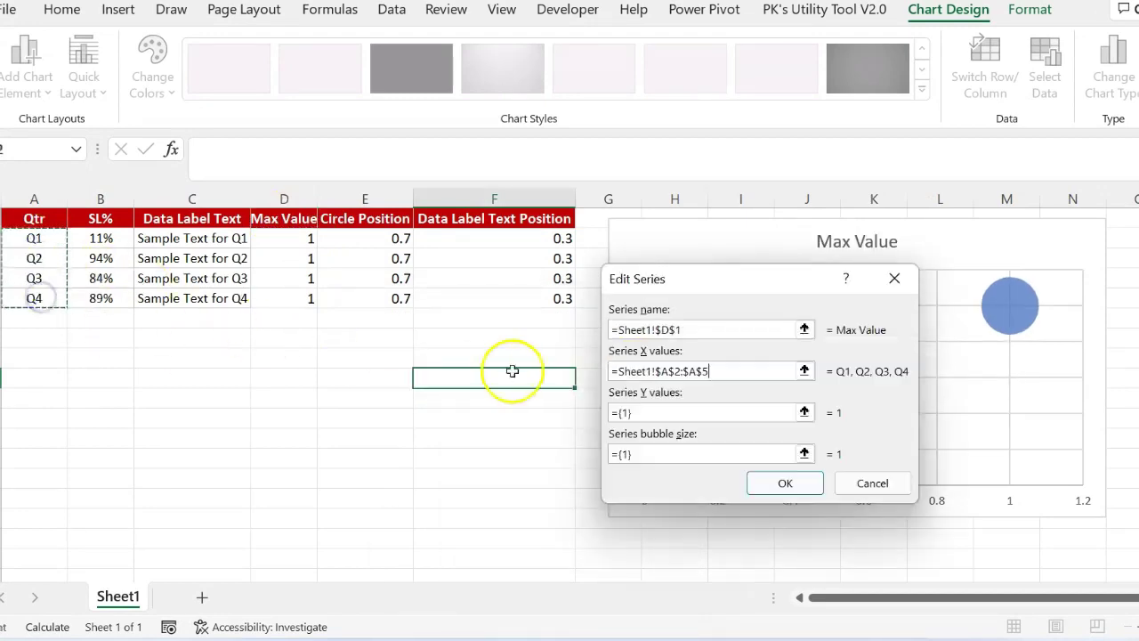
left_click(626, 413)
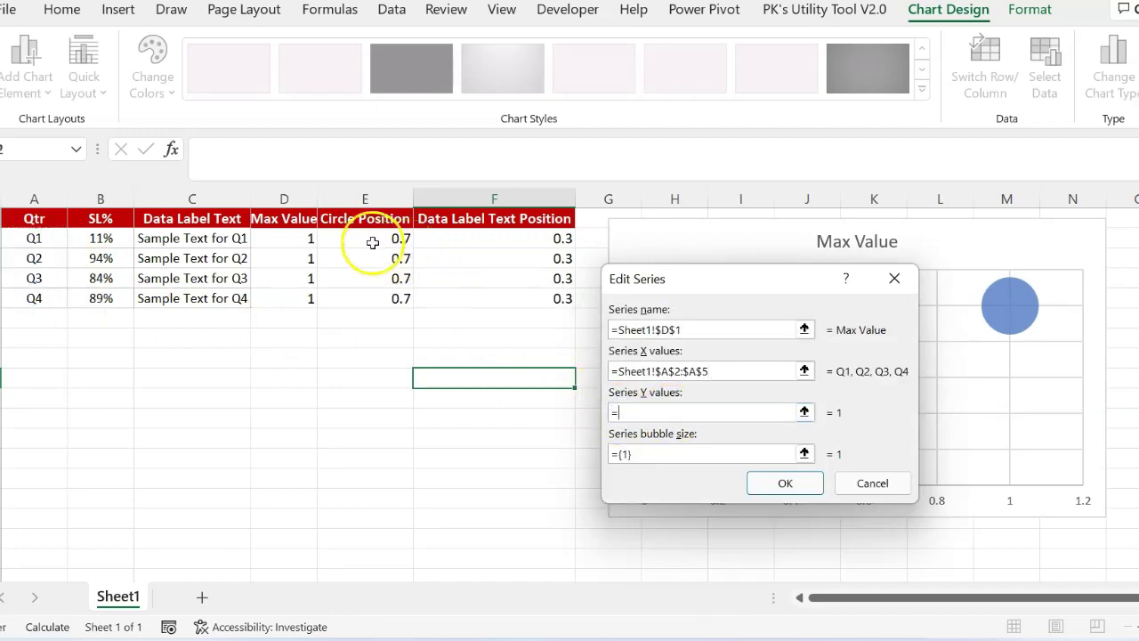
left_click_drag(373, 238, 383, 291)
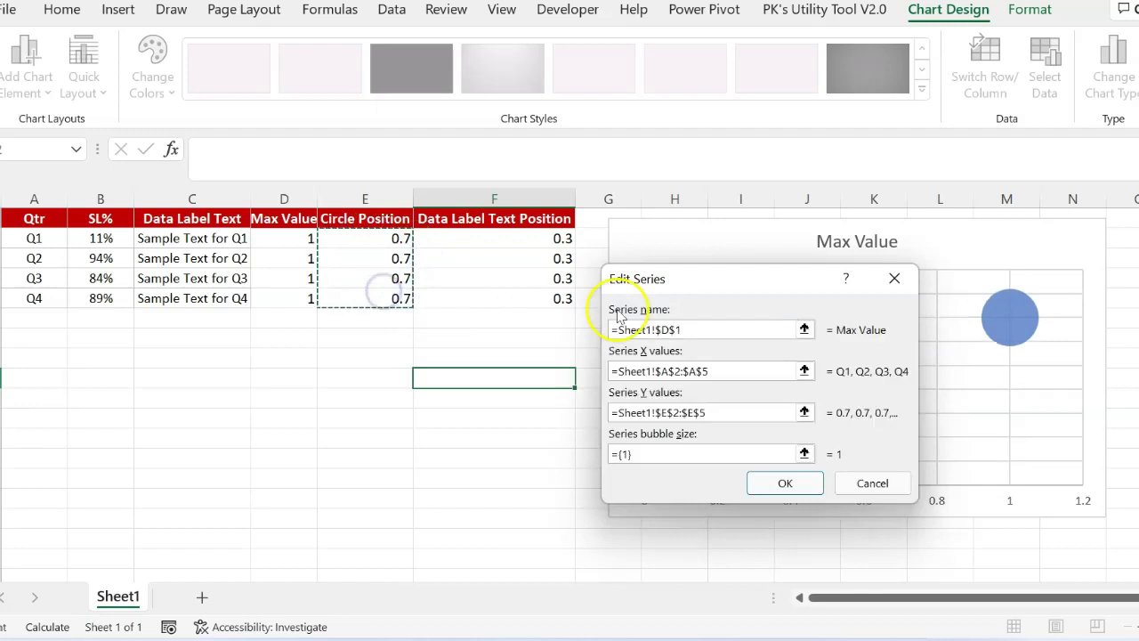
Set the series bubble size to D2:D5 and confirm, plotting four equal circles at 0.7
left_click_drag(639, 454, 605, 453)
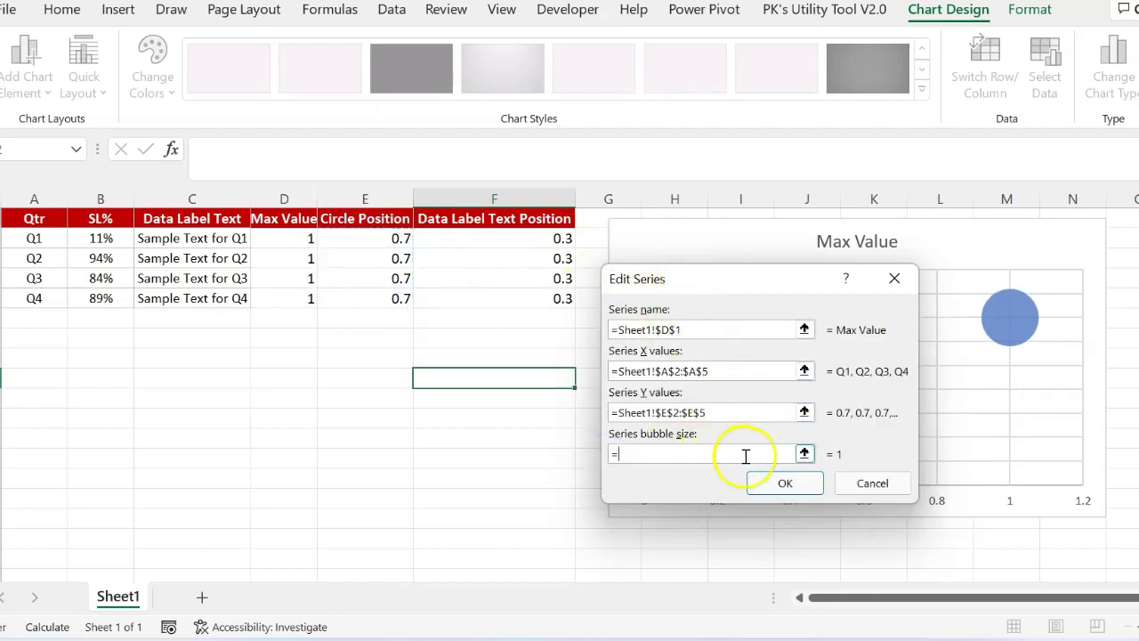
left_click_drag(305, 239, 304, 298)
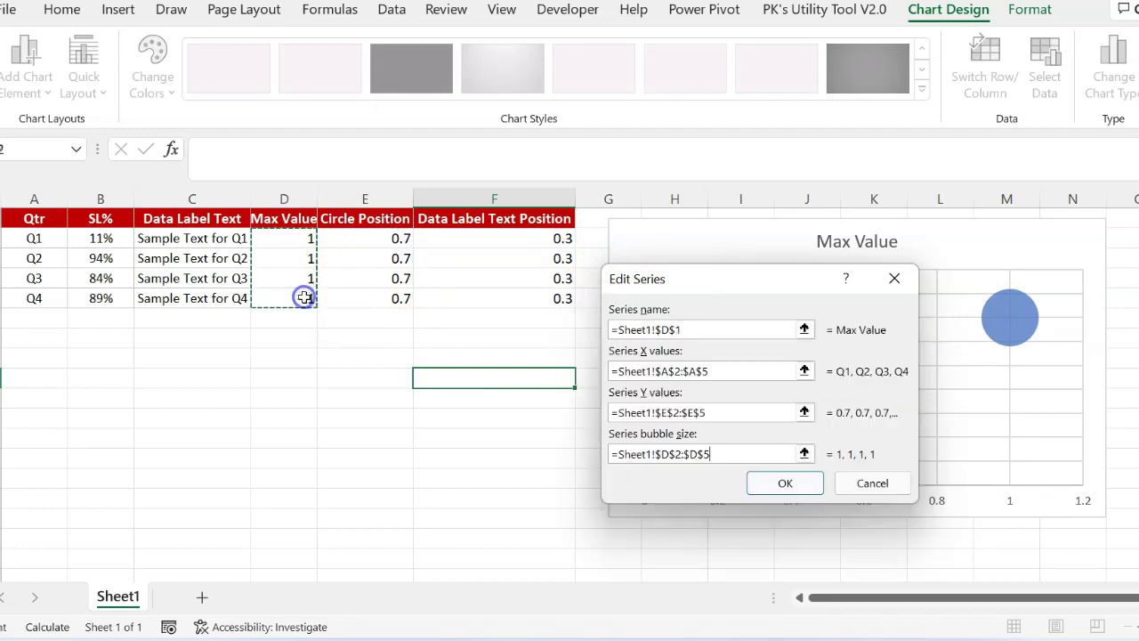
left_click(790, 482)
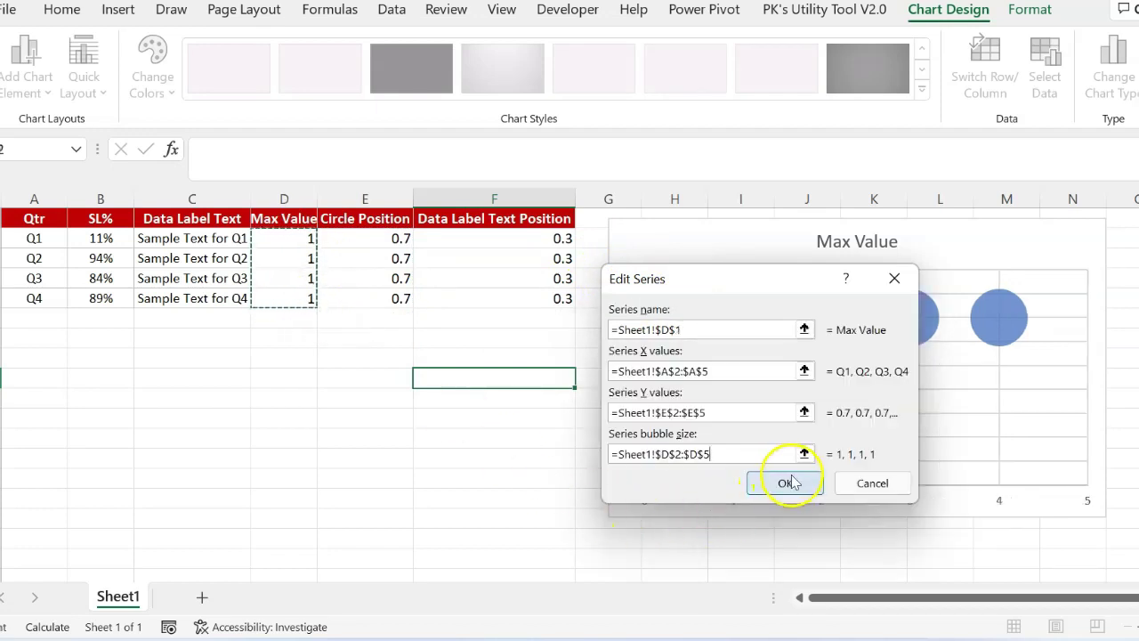
left_click(929, 525)
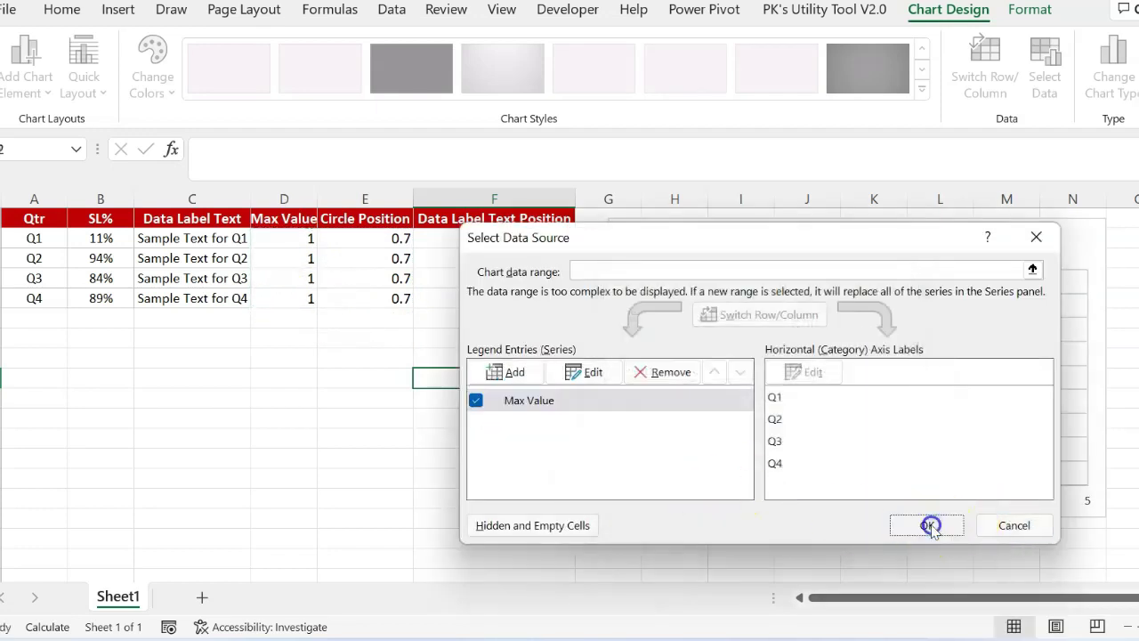
left_click(797, 556)
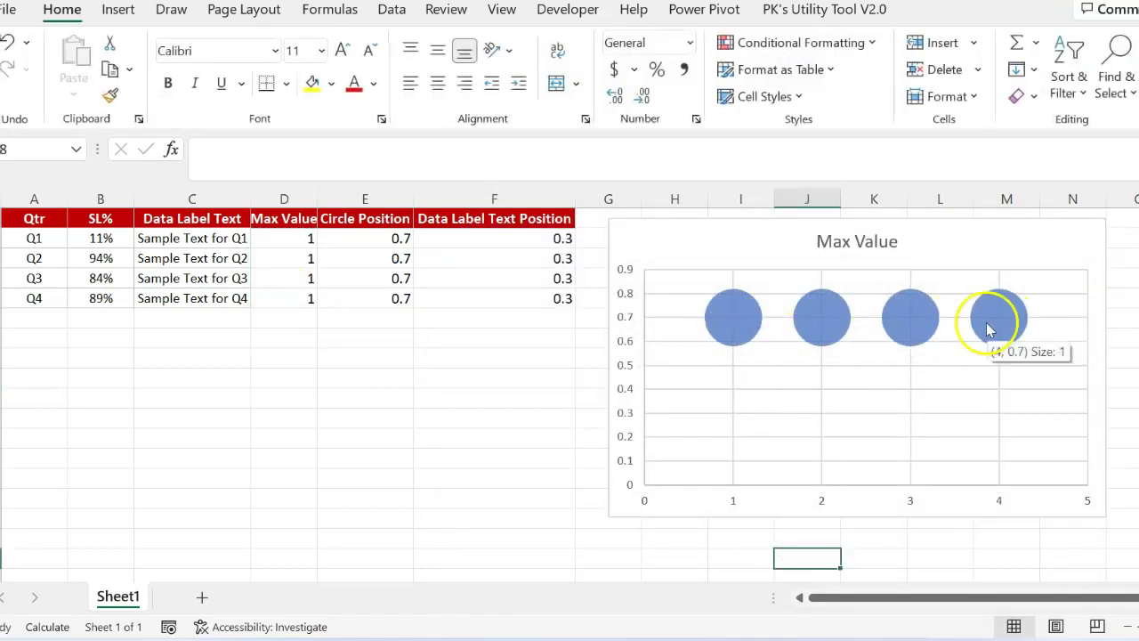
left_click(392, 241)
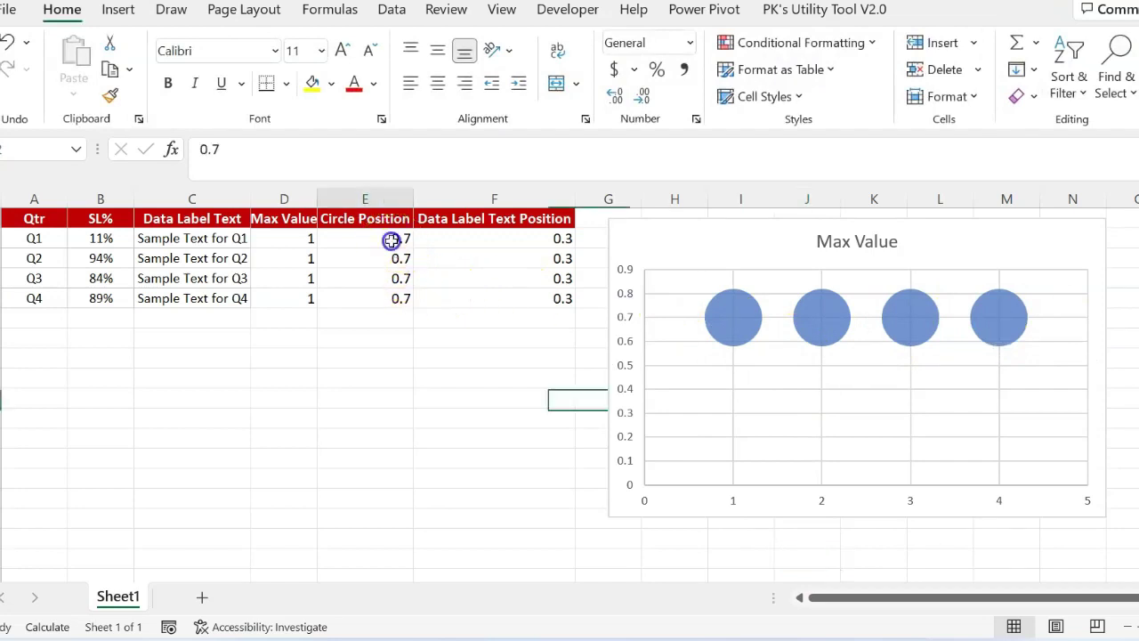
left_click(626, 320)
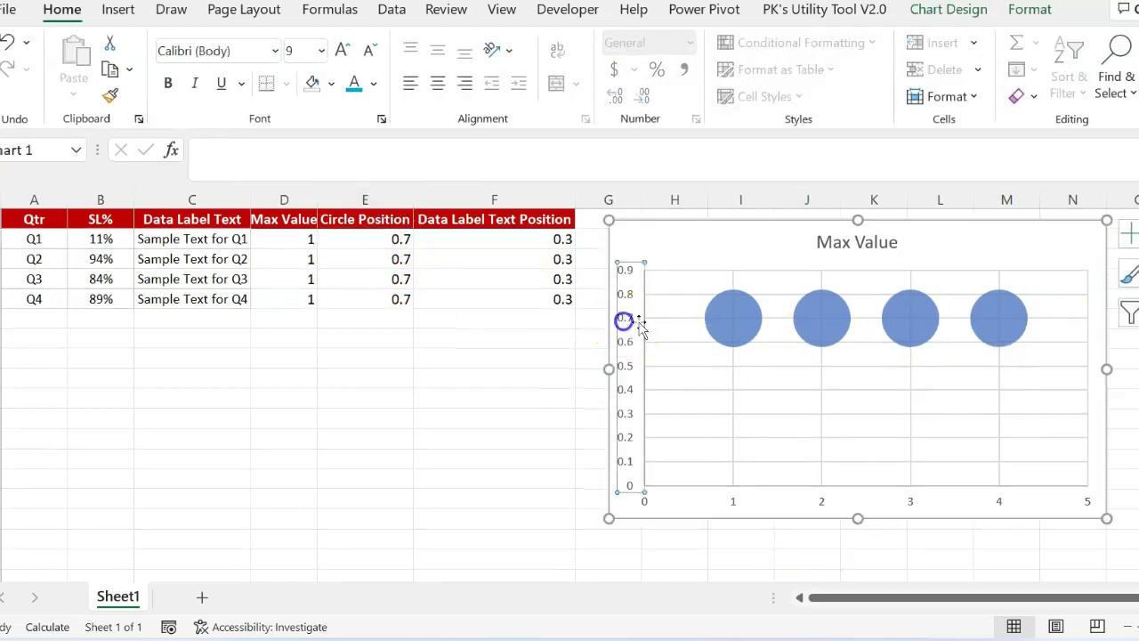
mouse_move(999, 318)
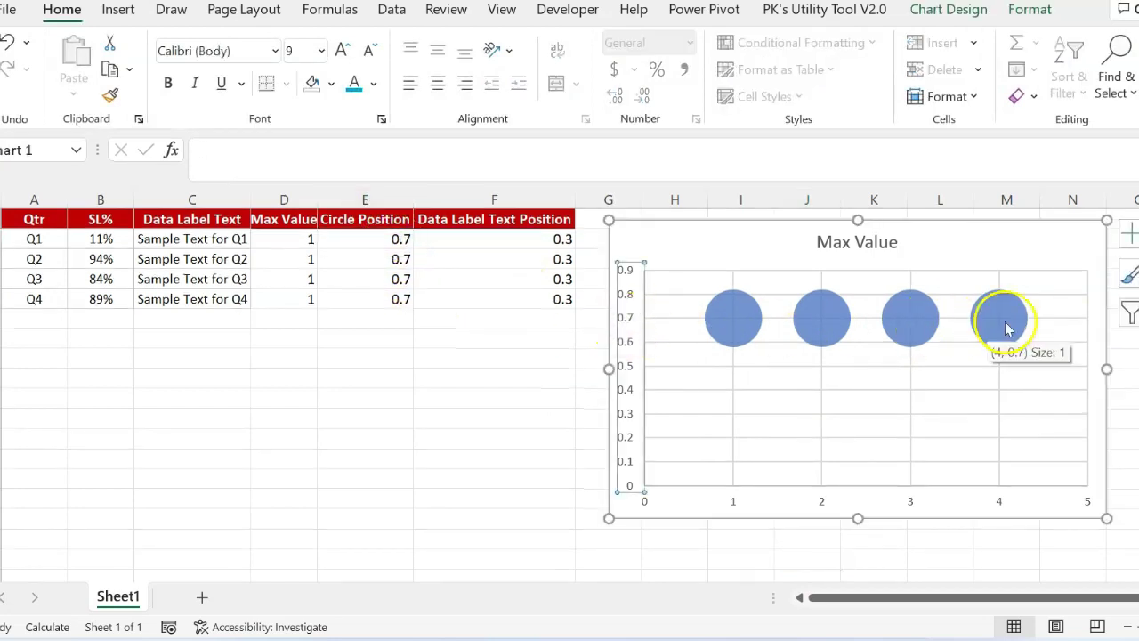
left_click(560, 318)
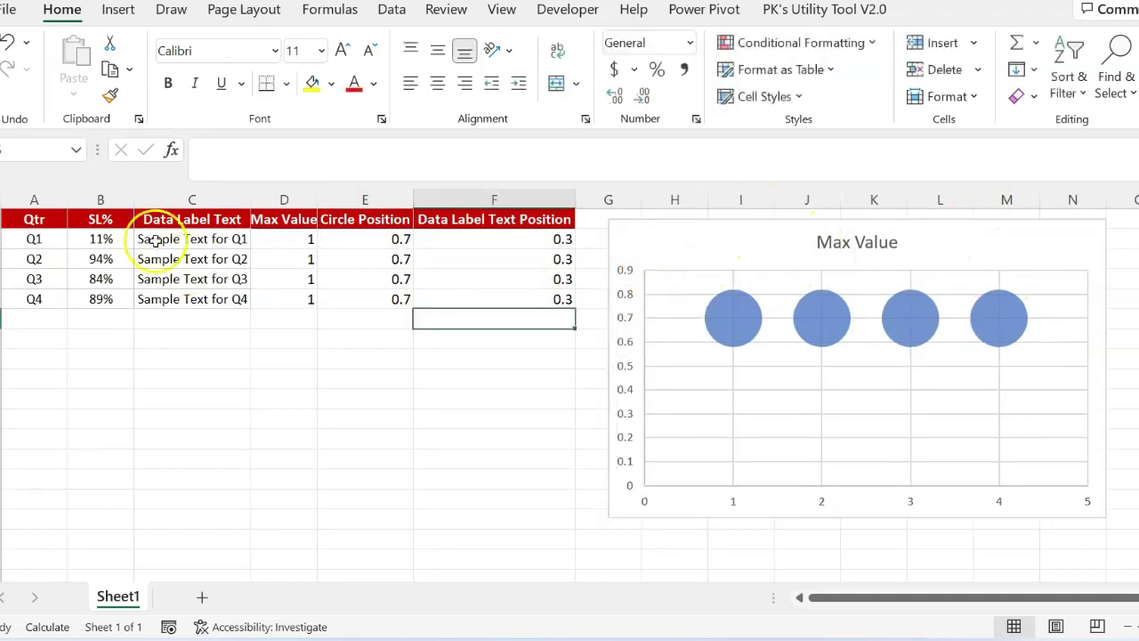
Add a second series named from the SL% header, with X values A2:A5
left_click(113, 221)
right_click(767, 251)
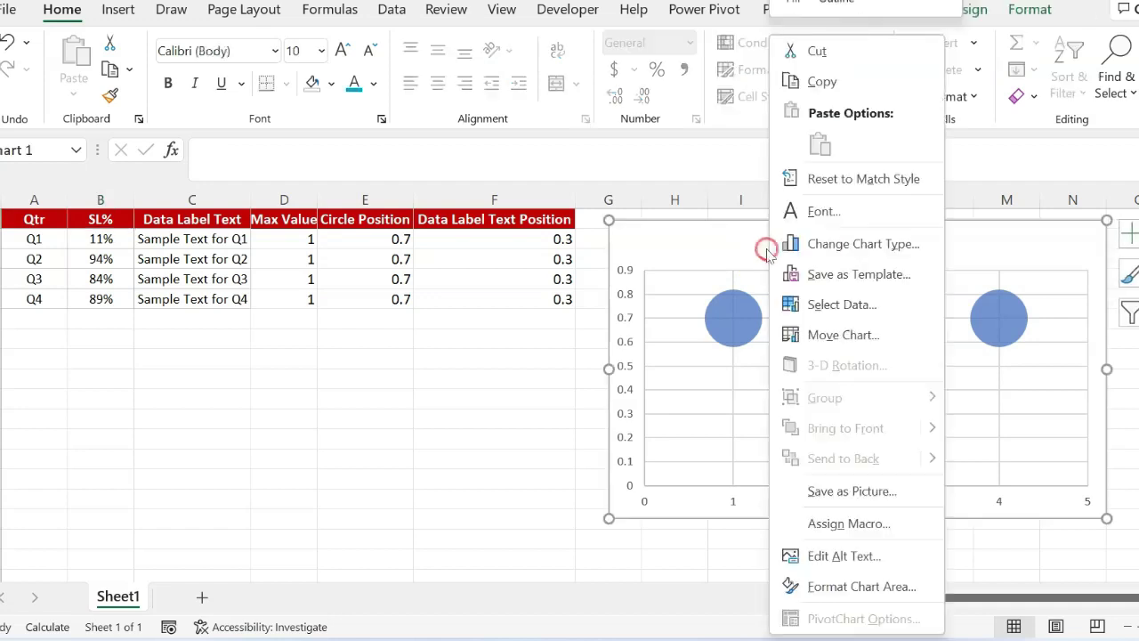
left_click(845, 304)
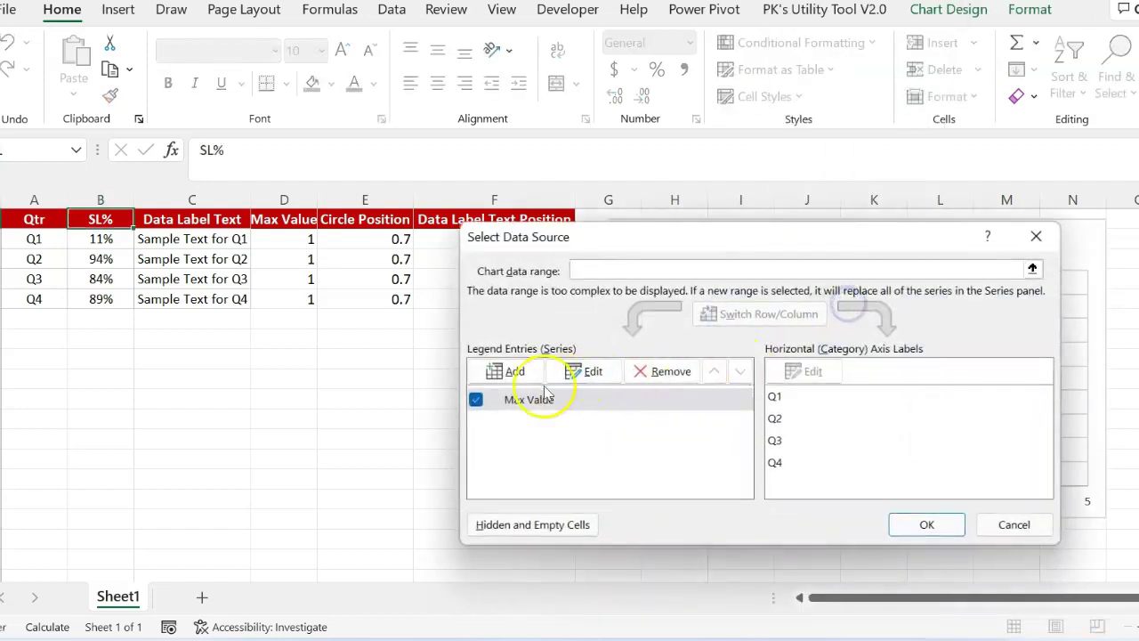
left_click(515, 372)
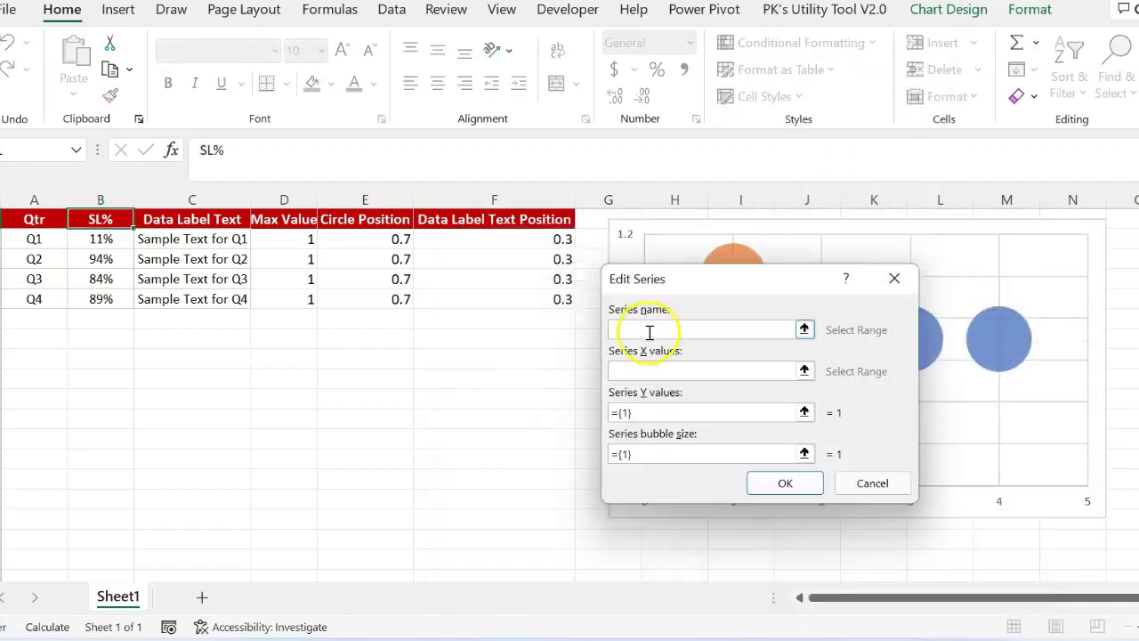
left_click(93, 219)
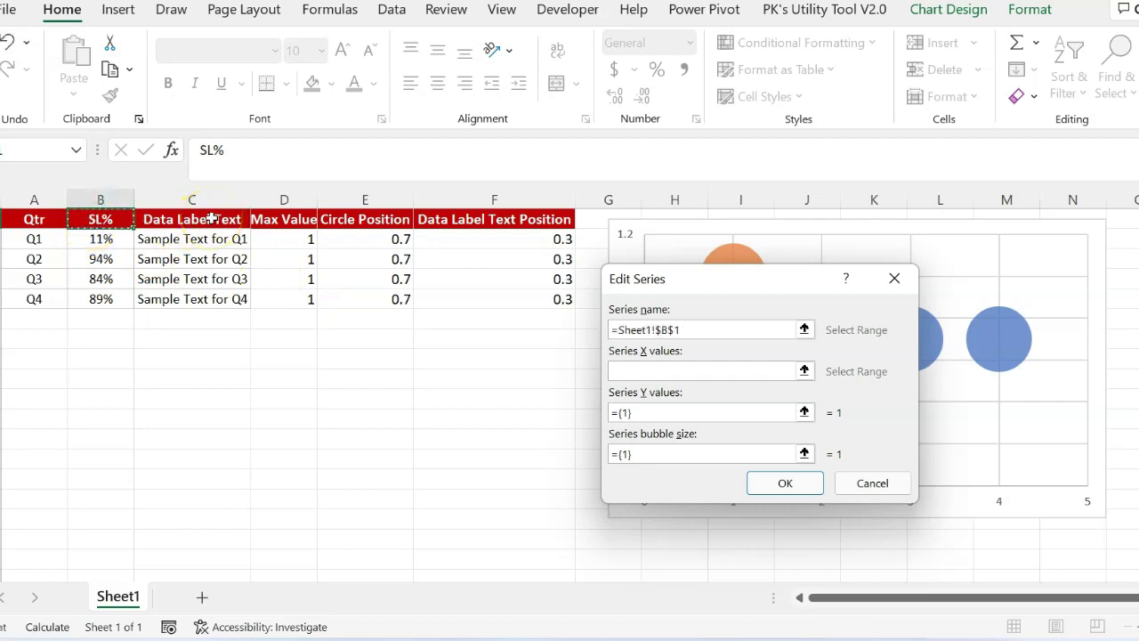
left_click(639, 372)
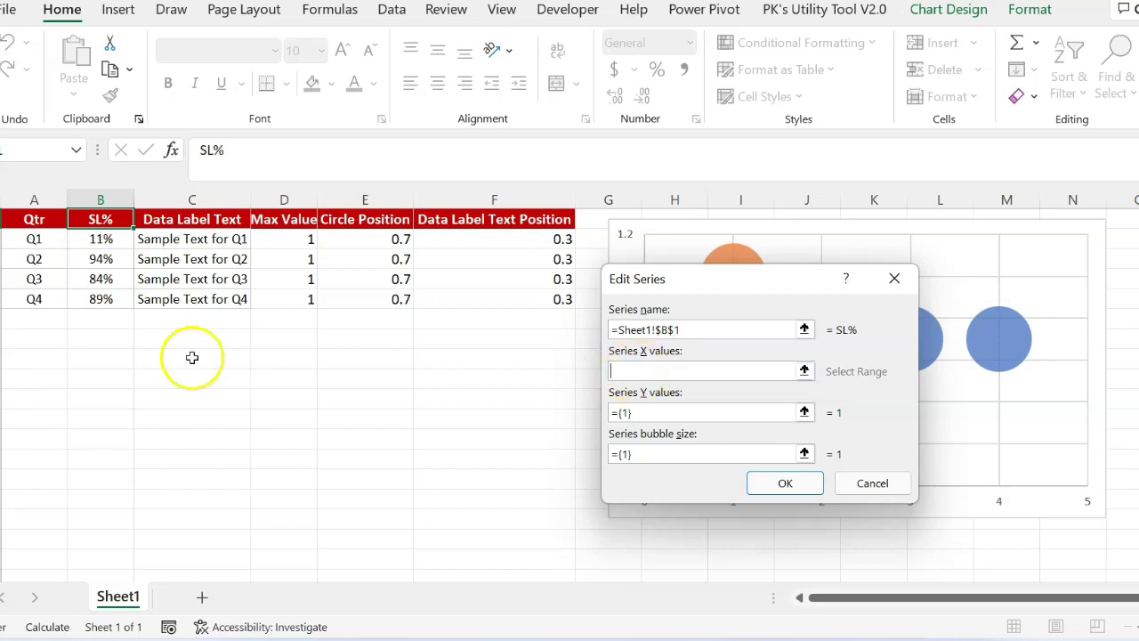
left_click_drag(33, 240, 40, 292)
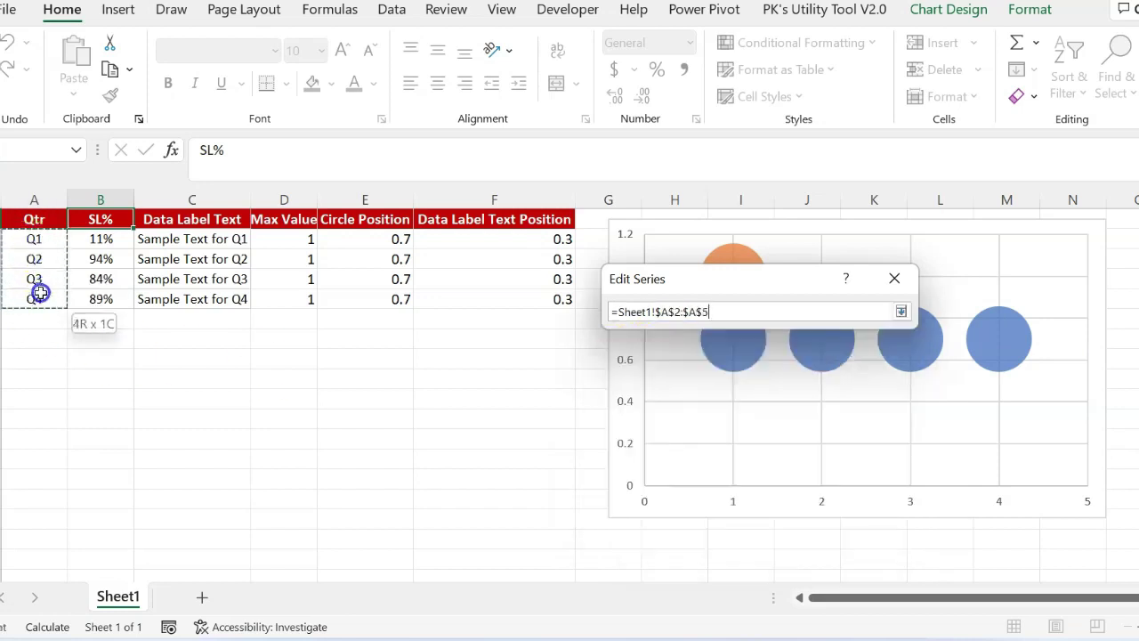
Give the SL% series Y values E2:E5 and bubble sizes B2:B5, then confirm
left_click(672, 413)
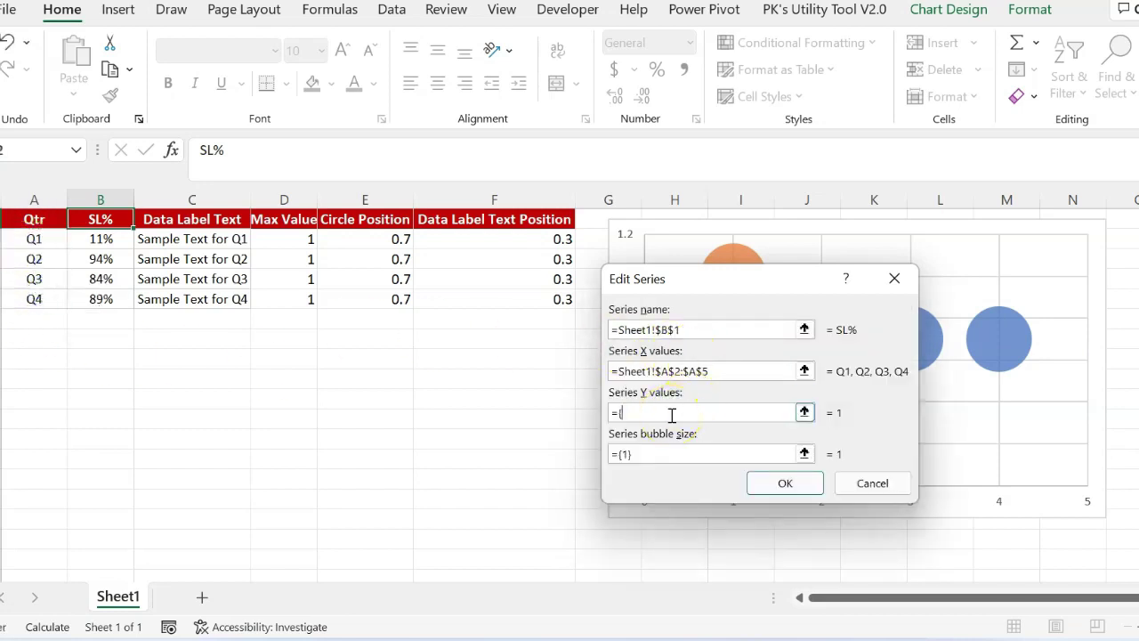
left_click_drag(377, 239, 379, 293)
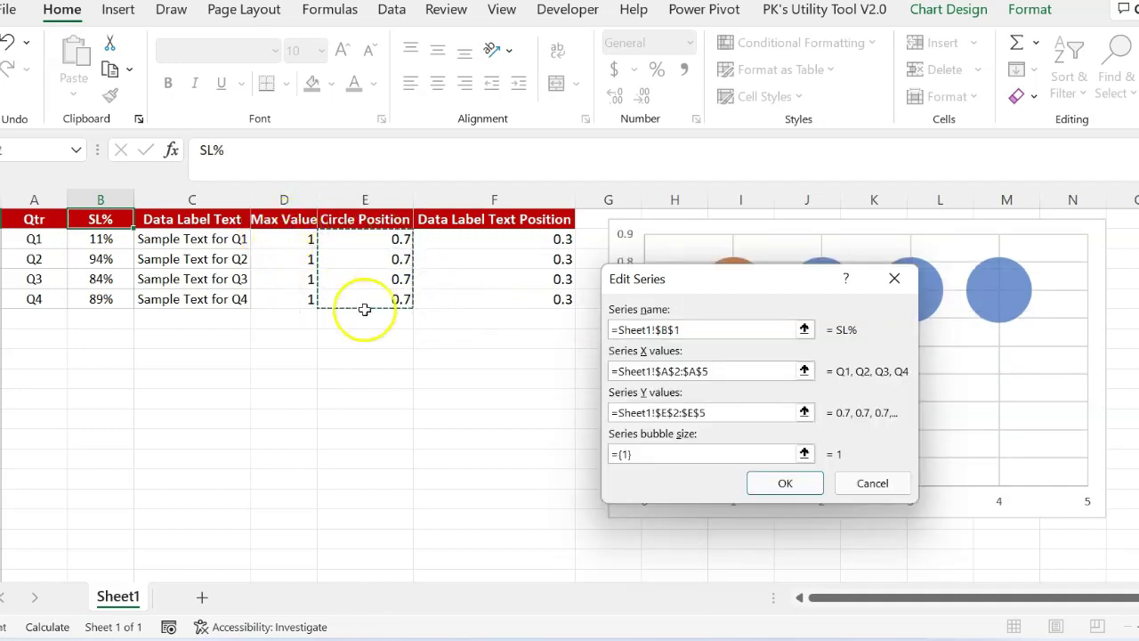
left_click(666, 456)
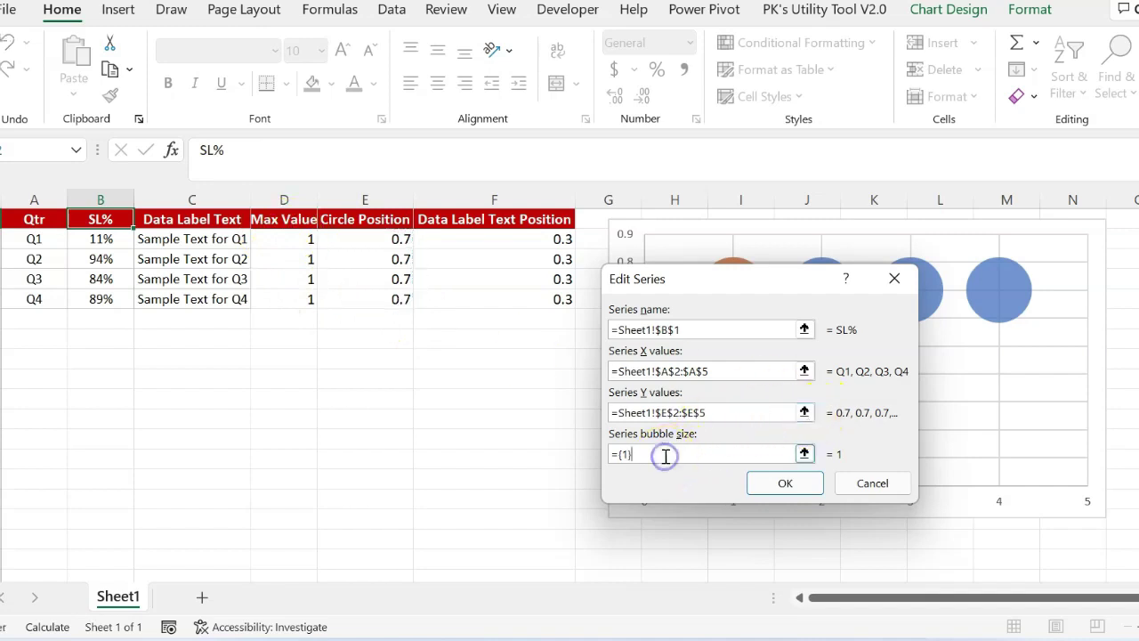
left_click_drag(100, 238, 114, 313)
left_click_drag(115, 300, 115, 300)
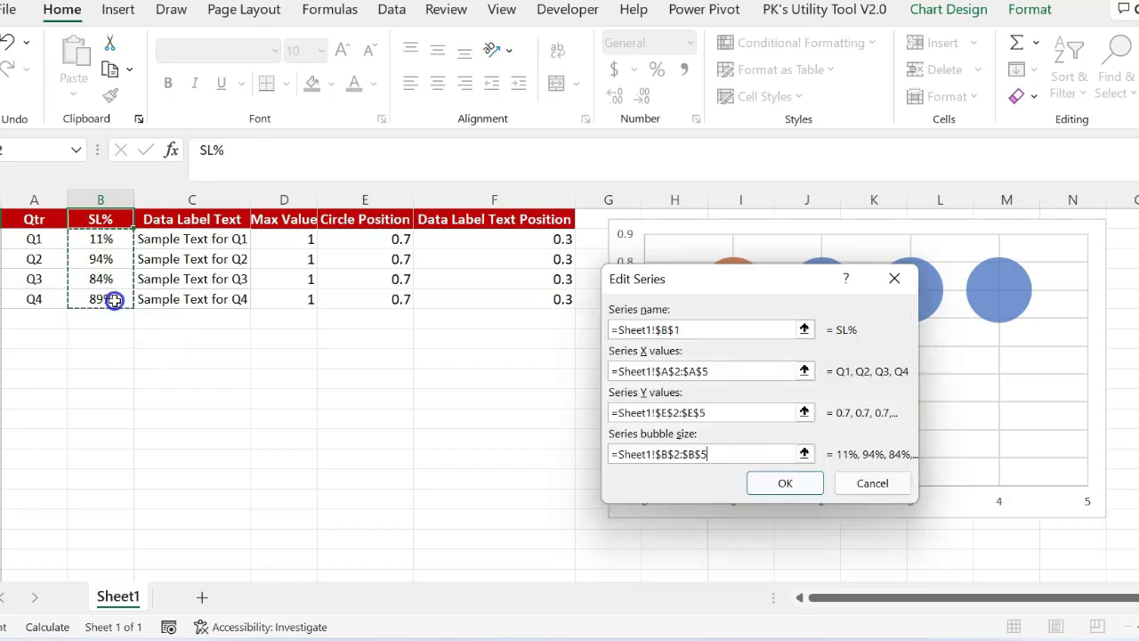
left_click(795, 485)
left_click(927, 525)
left_click(496, 417)
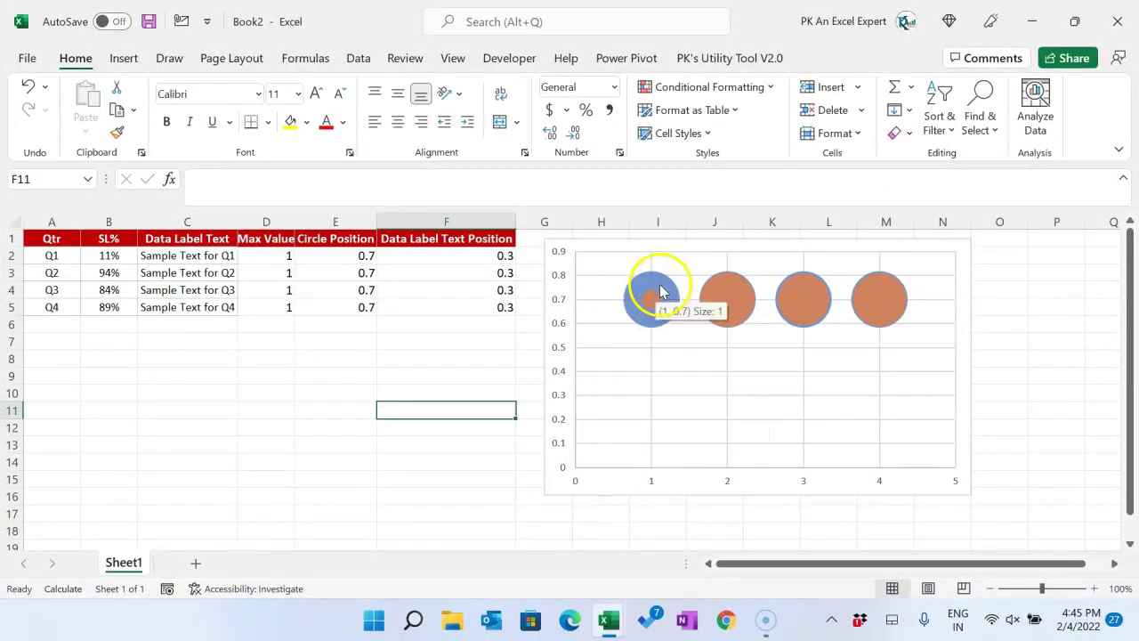
Scale the series bubble size to 150 and widen the chart to the right
right_click(663, 290)
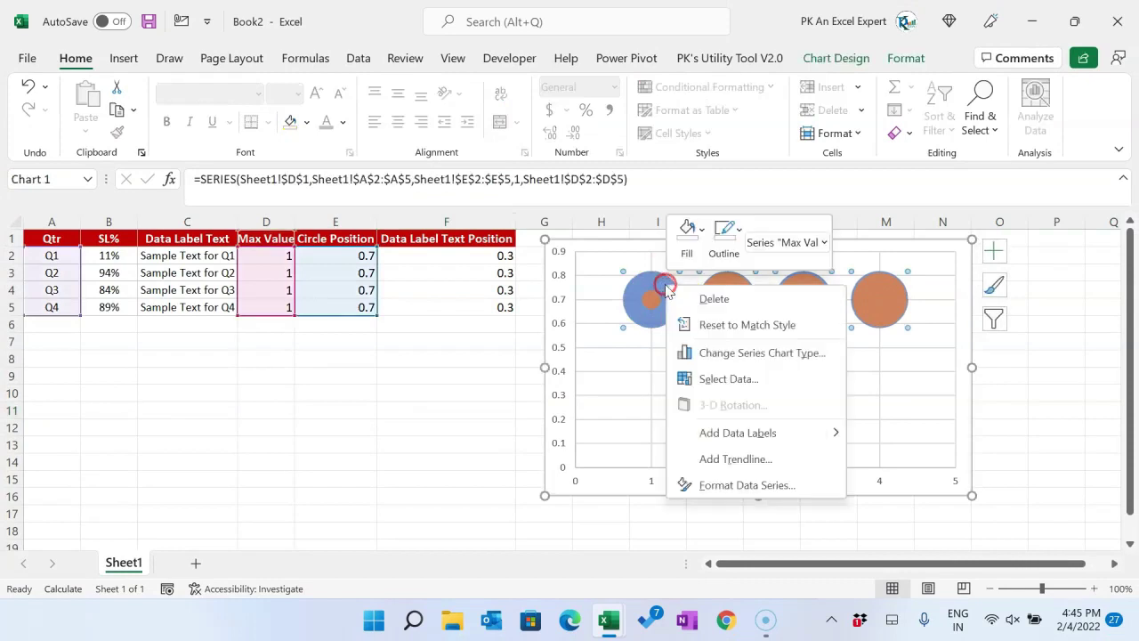
left_click(767, 486)
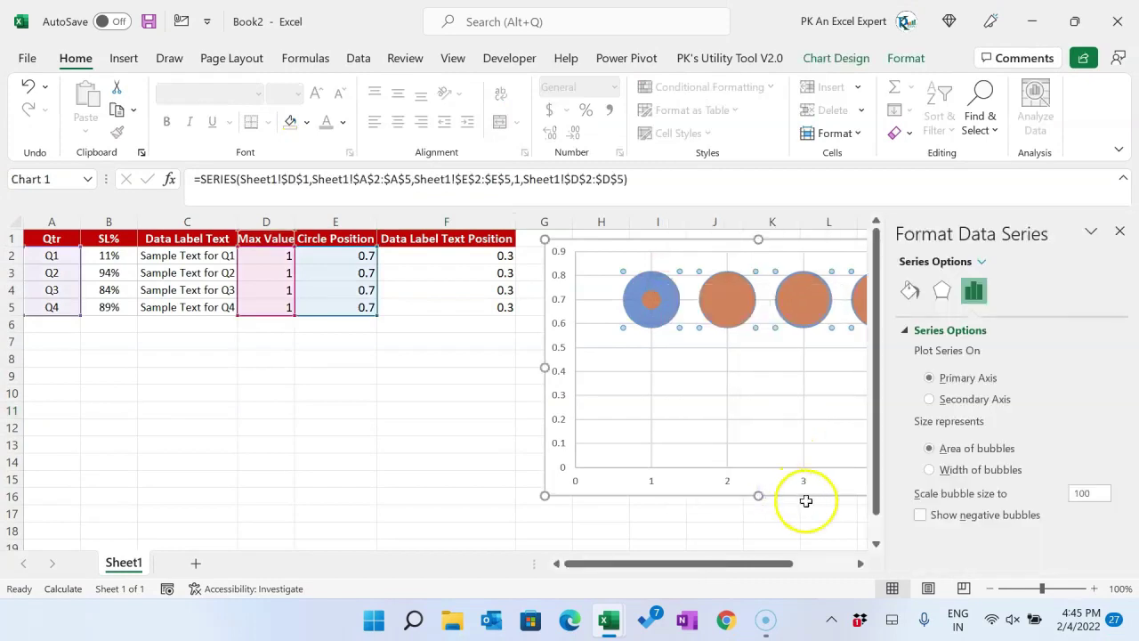
left_click_drag(738, 565, 827, 566)
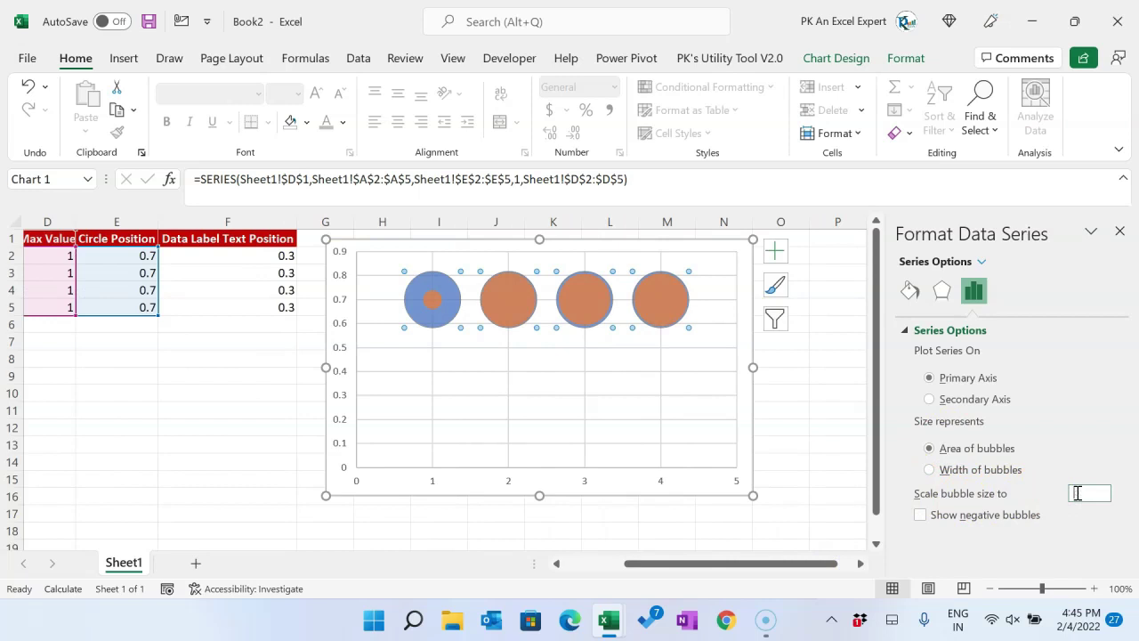
left_click(1089, 493)
type("150")
key("Return")
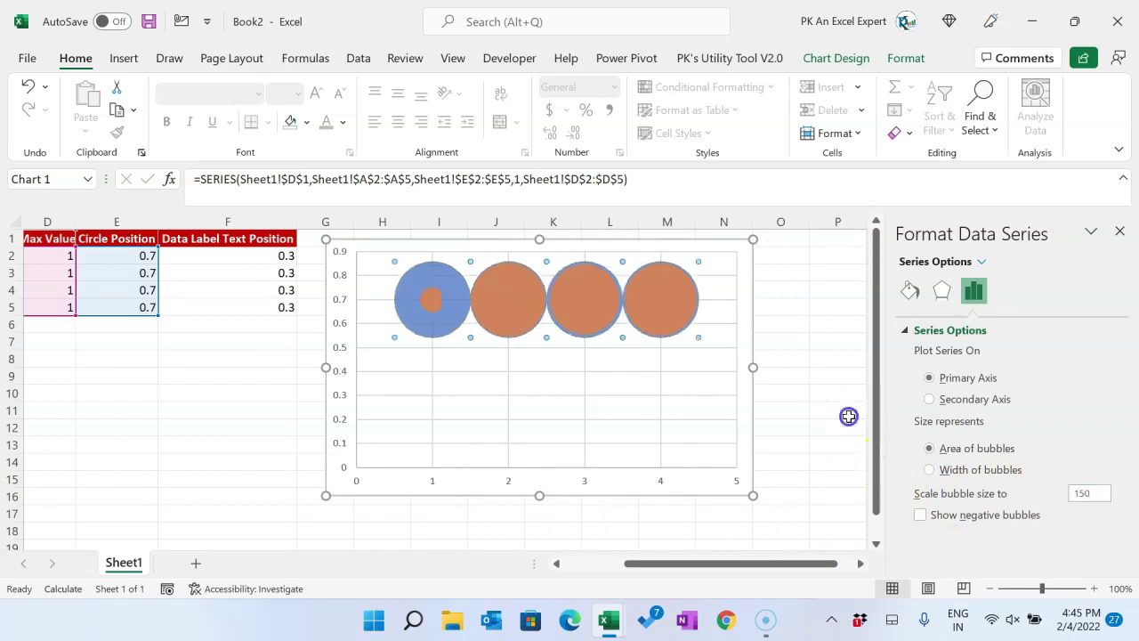
left_click(847, 411)
left_click(752, 346)
left_click_drag(753, 366, 838, 367)
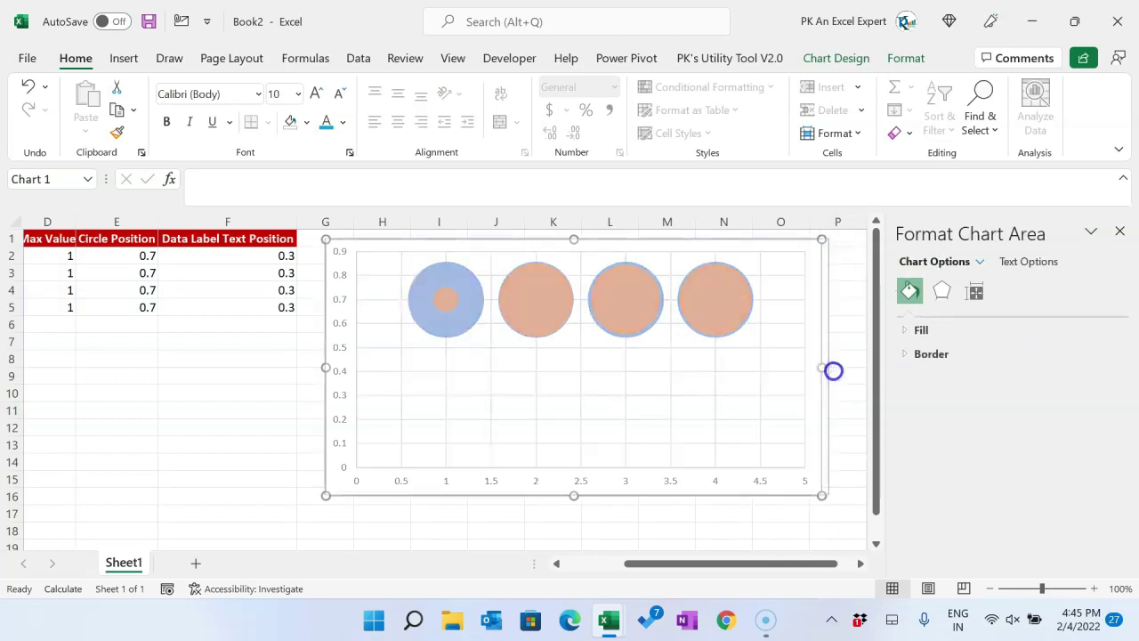
Set the horizontal axis bounds to minimum 0.5 and maximum 4.5
left_click(776, 481)
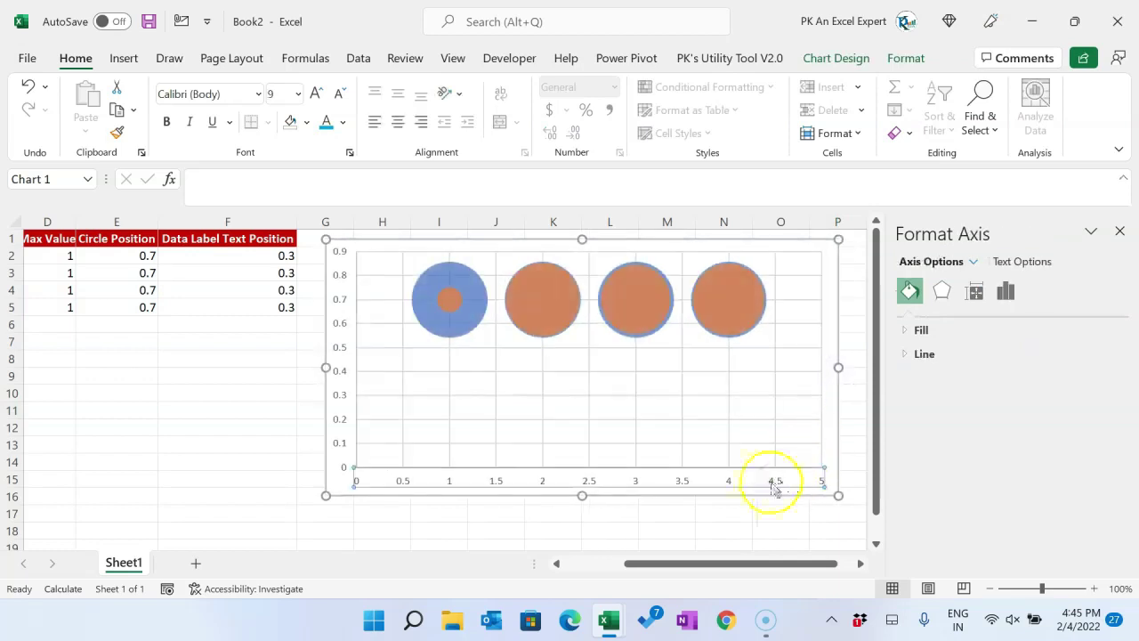
right_click(775, 487)
left_click(788, 466)
type("4")
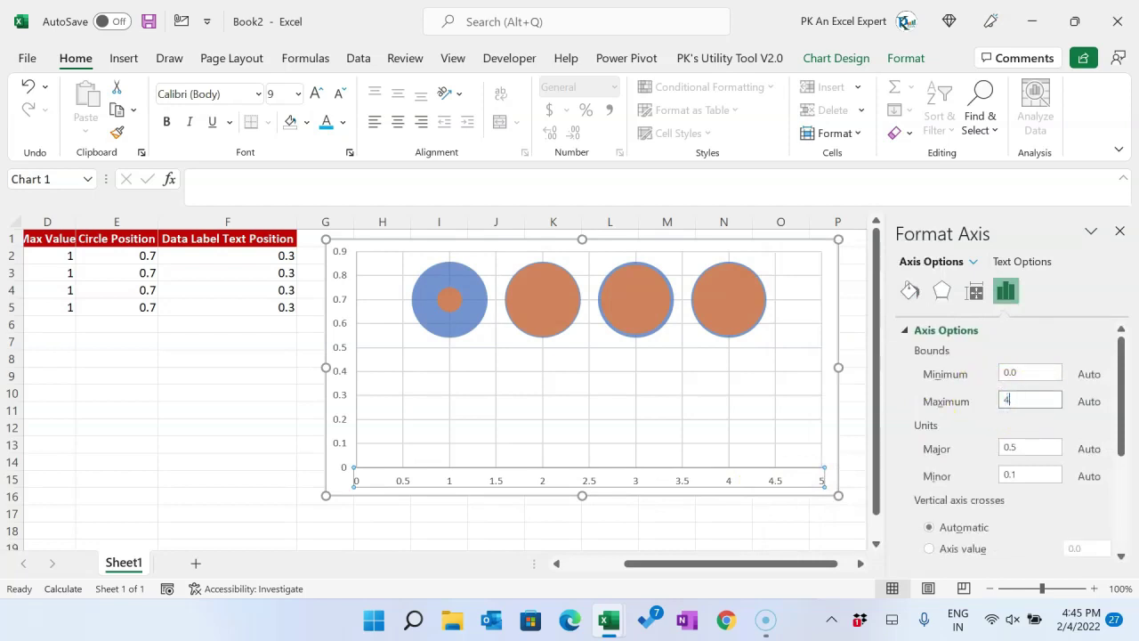
key("Return")
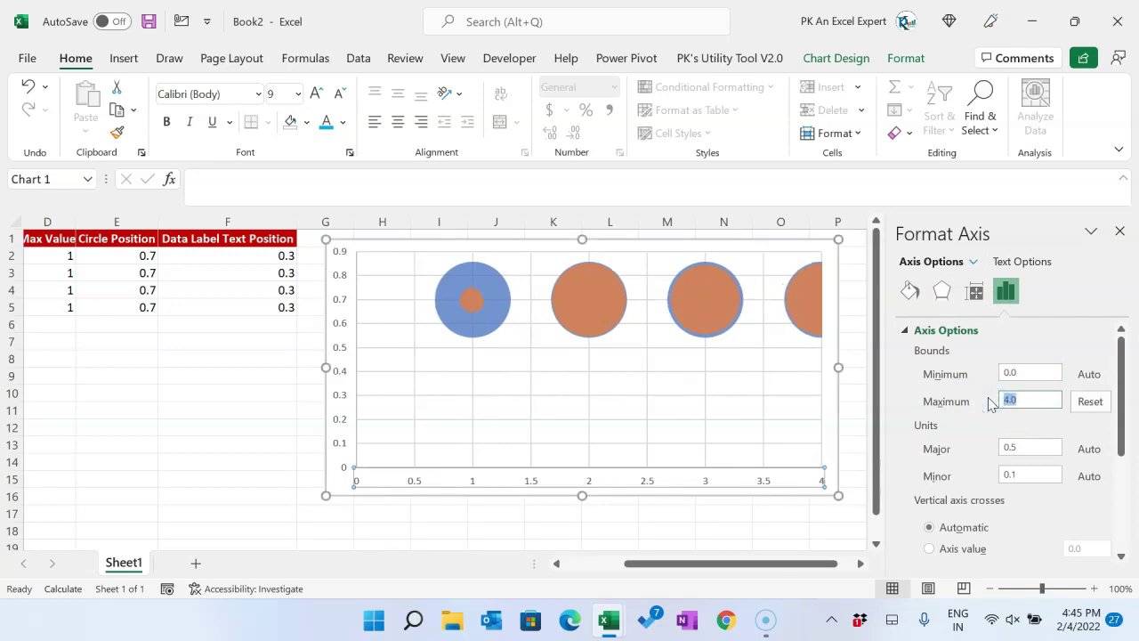
type("4.5")
key("Return")
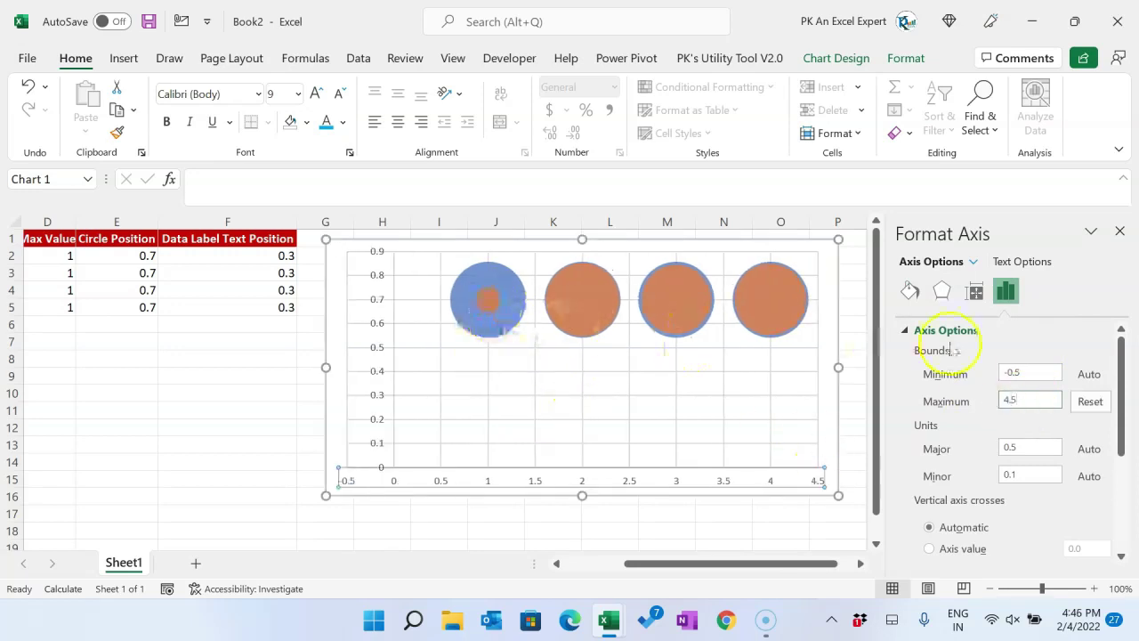
left_click(1027, 371)
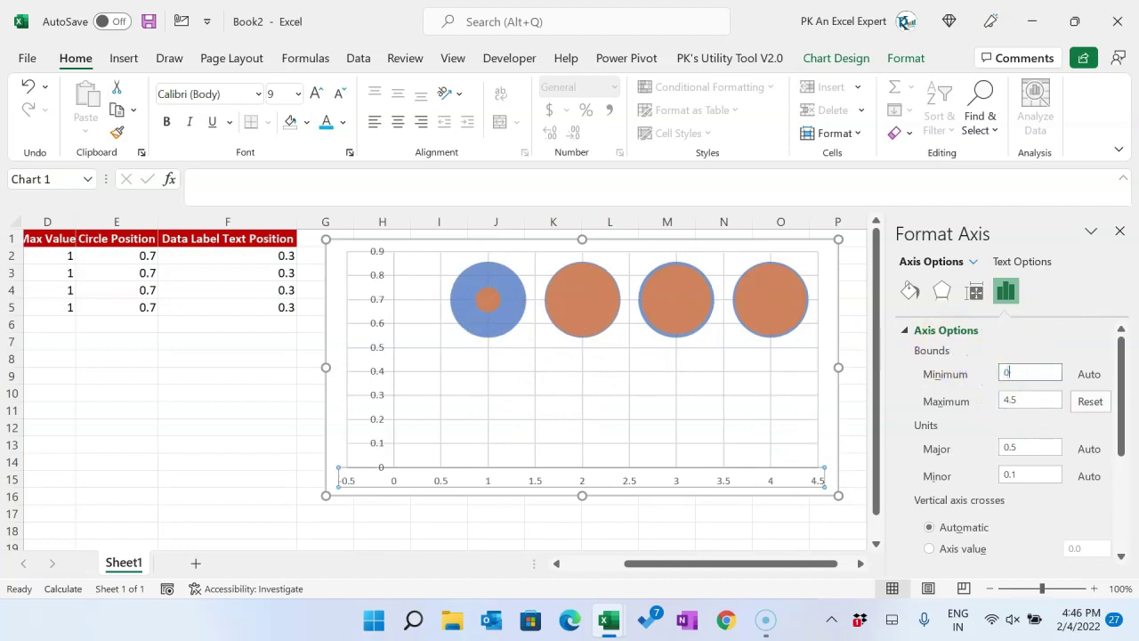
type(".5")
key("Return")
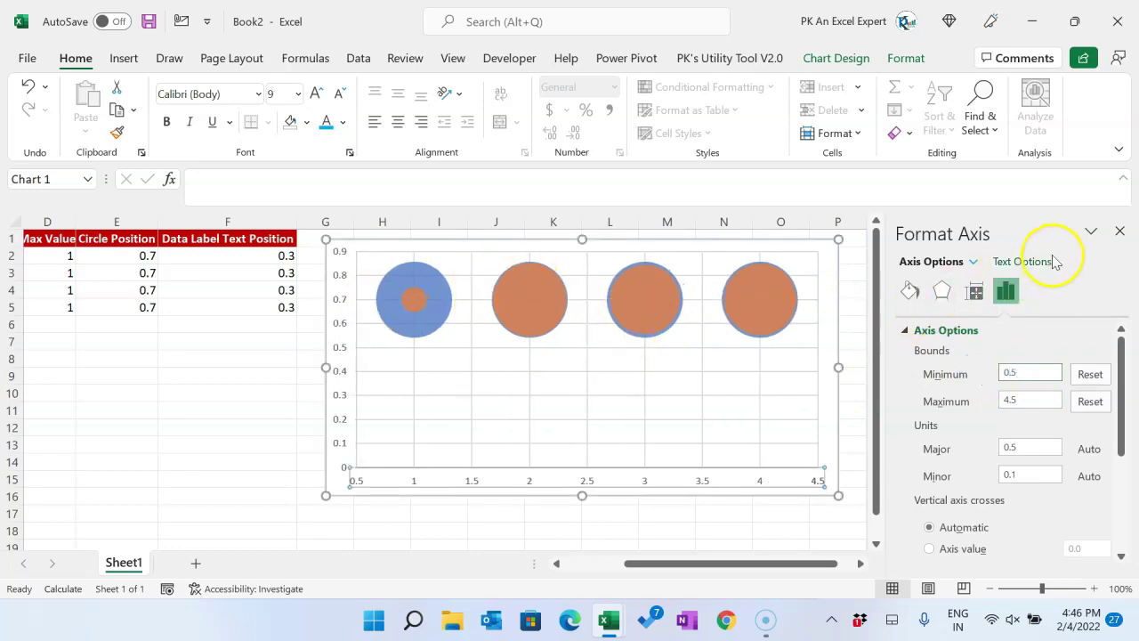
Turn on Chart Title and turn off Gridlines and Axes in Chart Elements
left_click(835, 342)
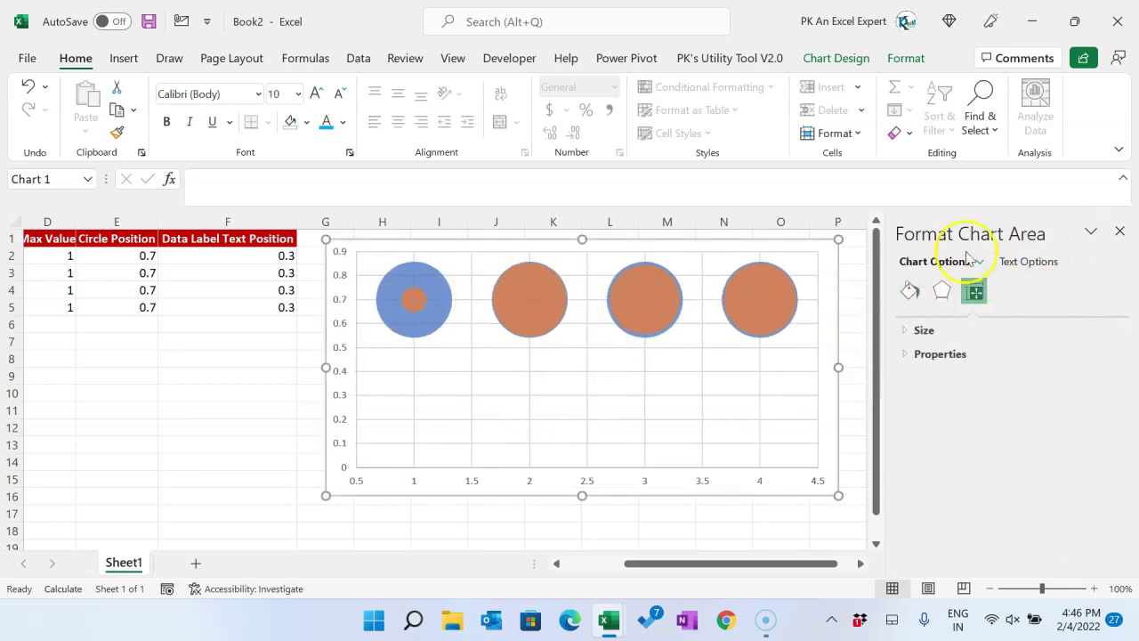
left_click(1119, 233)
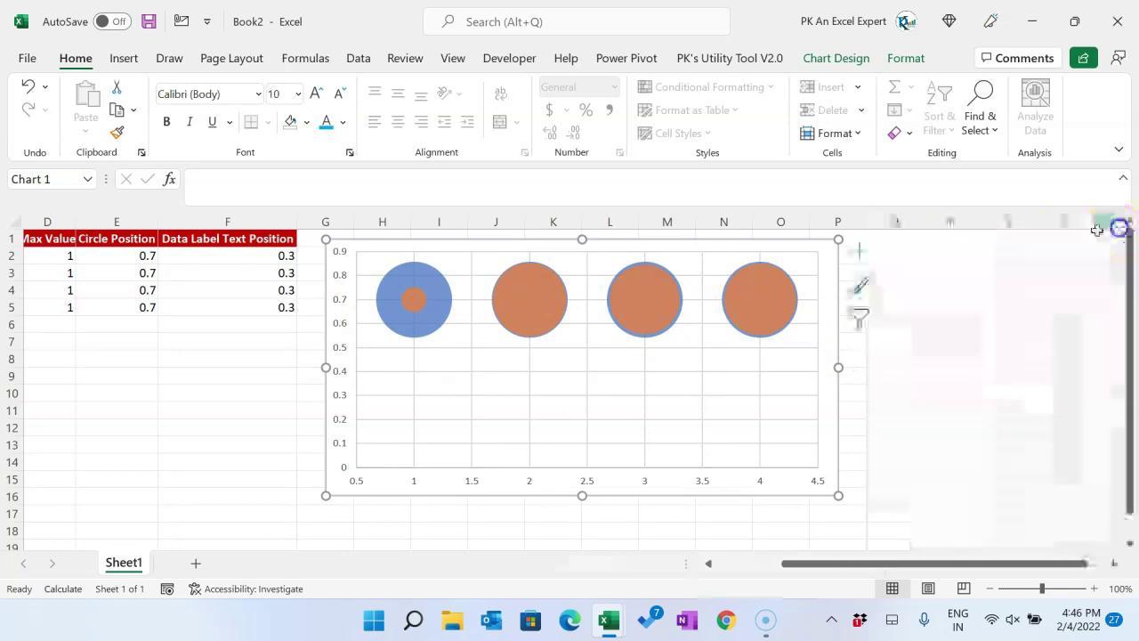
left_click(859, 254)
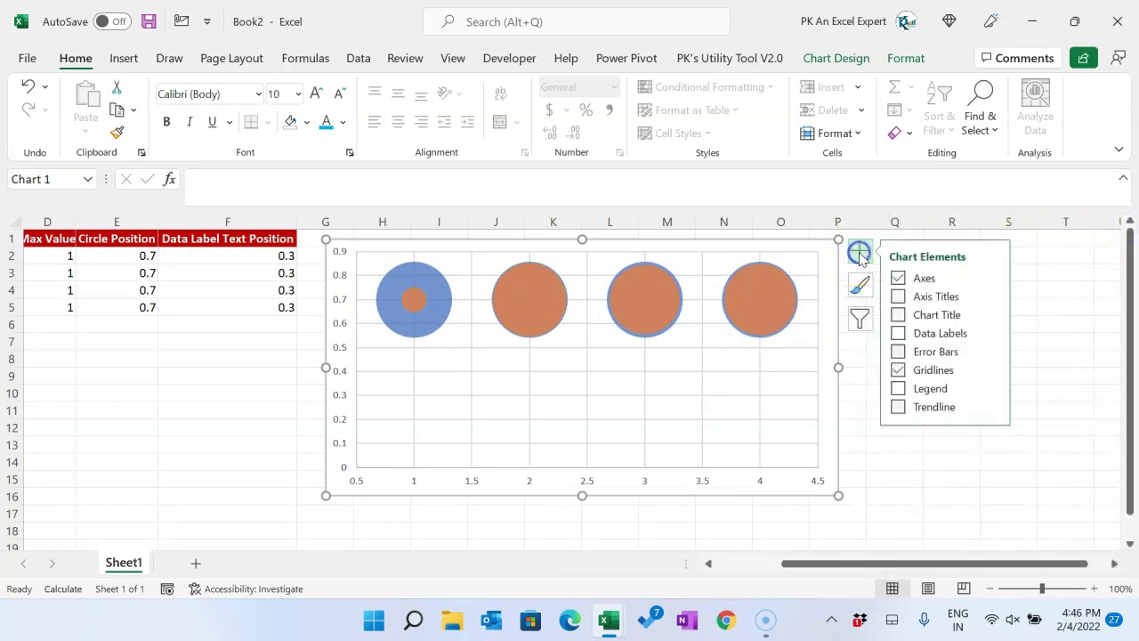
left_click(899, 315)
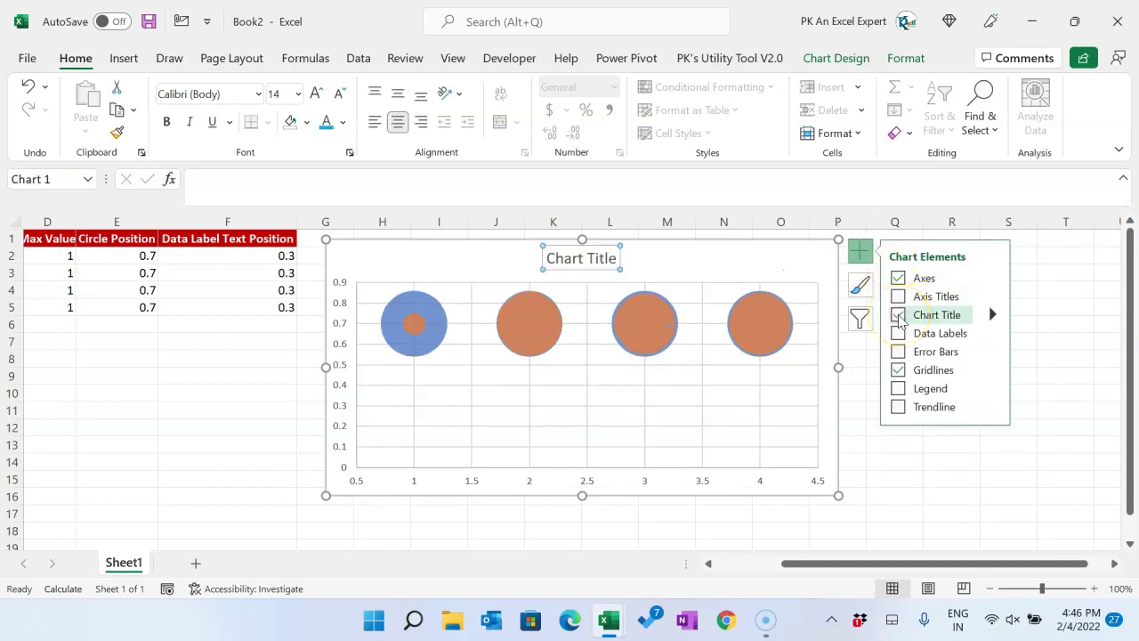
left_click(899, 371)
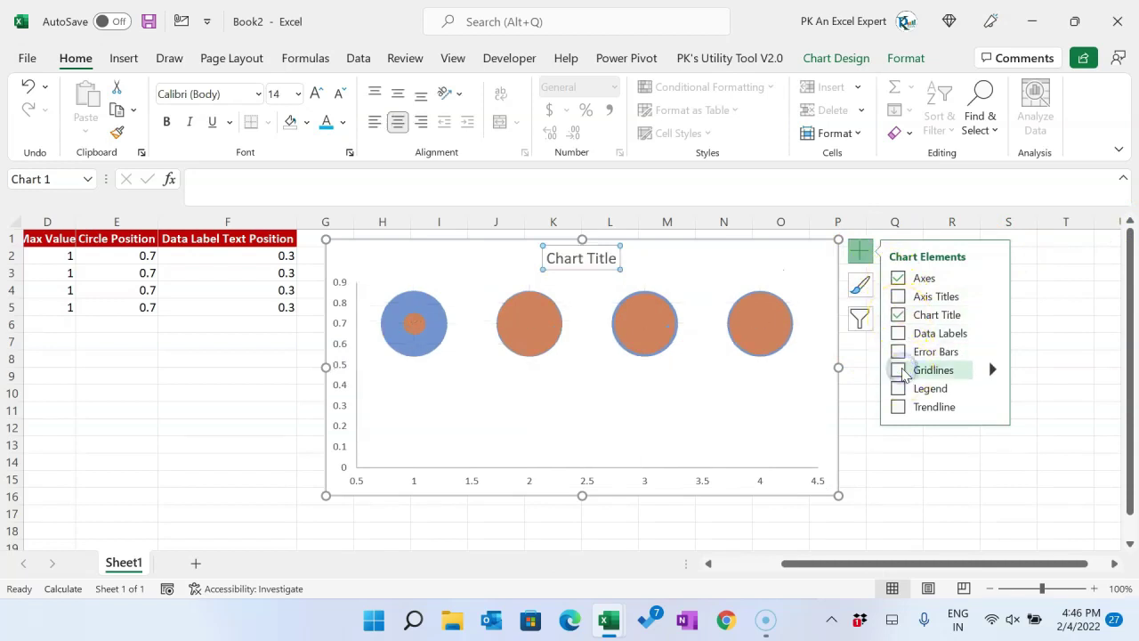
left_click(899, 279)
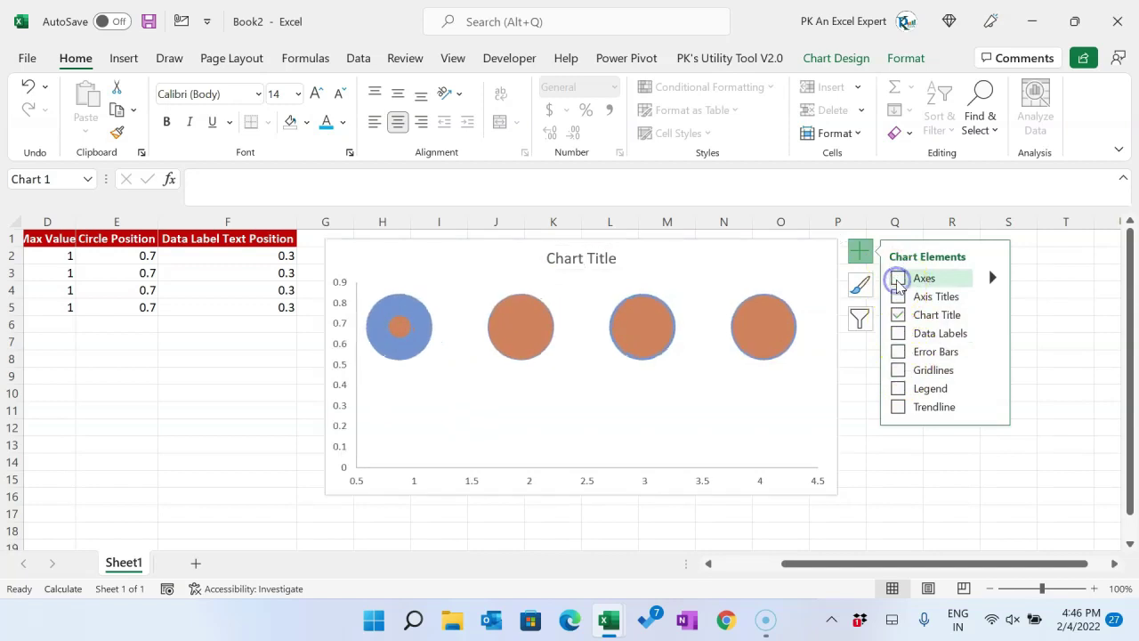
left_click(899, 448)
left_click(577, 258)
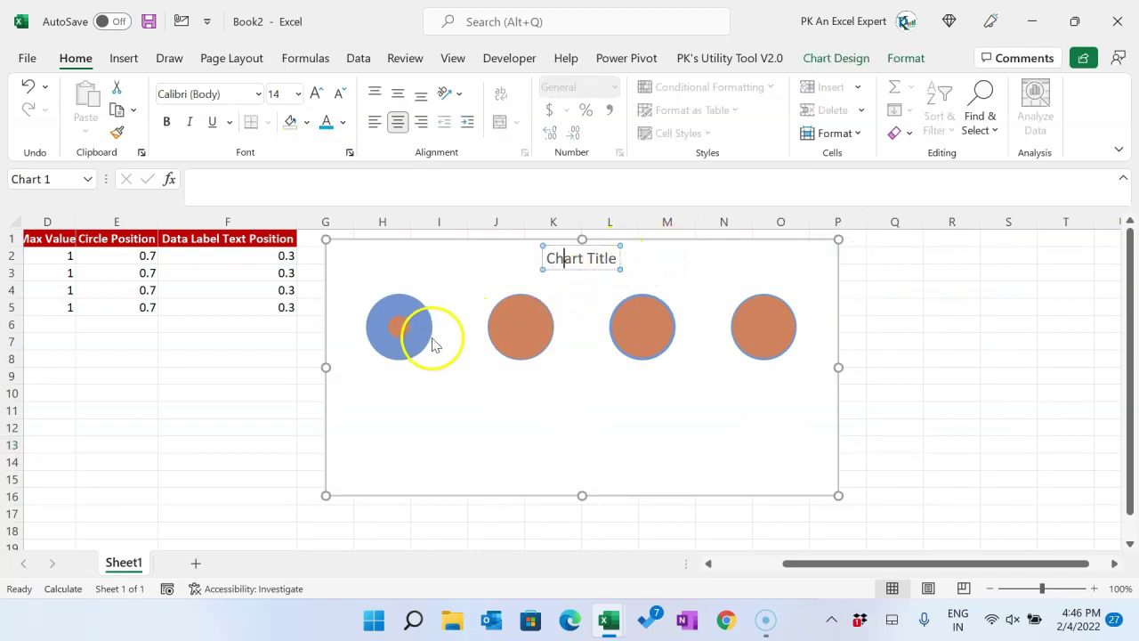
left_click(424, 323)
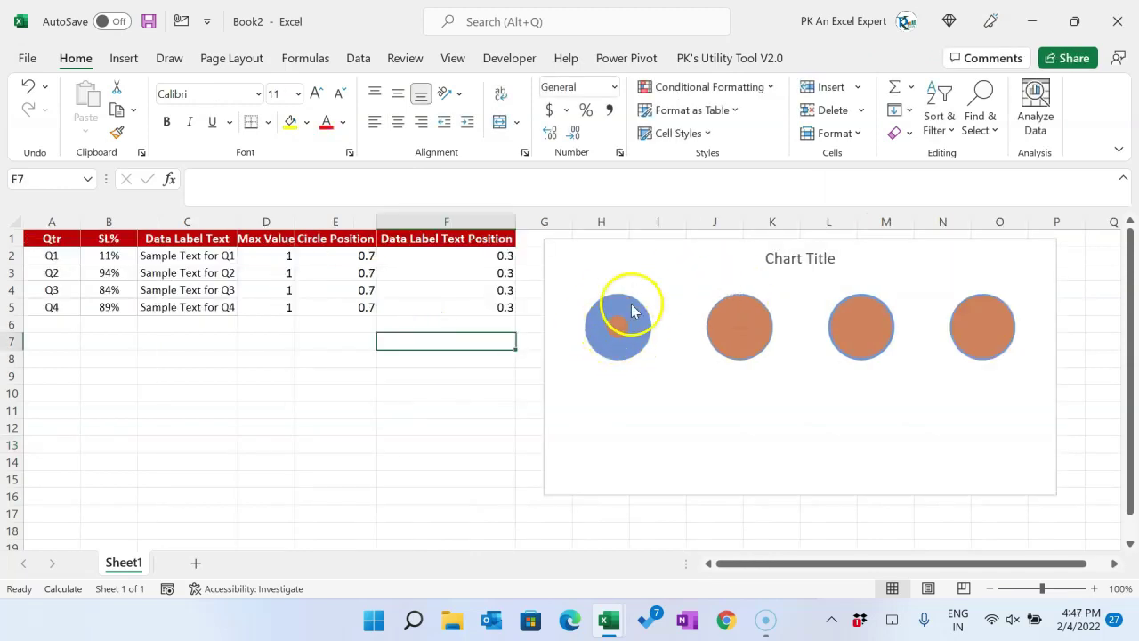
Change B2's formula to =RANDBETWEEN(1,40)% and apply it to all four quarters B2:B5
left_click(469, 360)
left_click(109, 255)
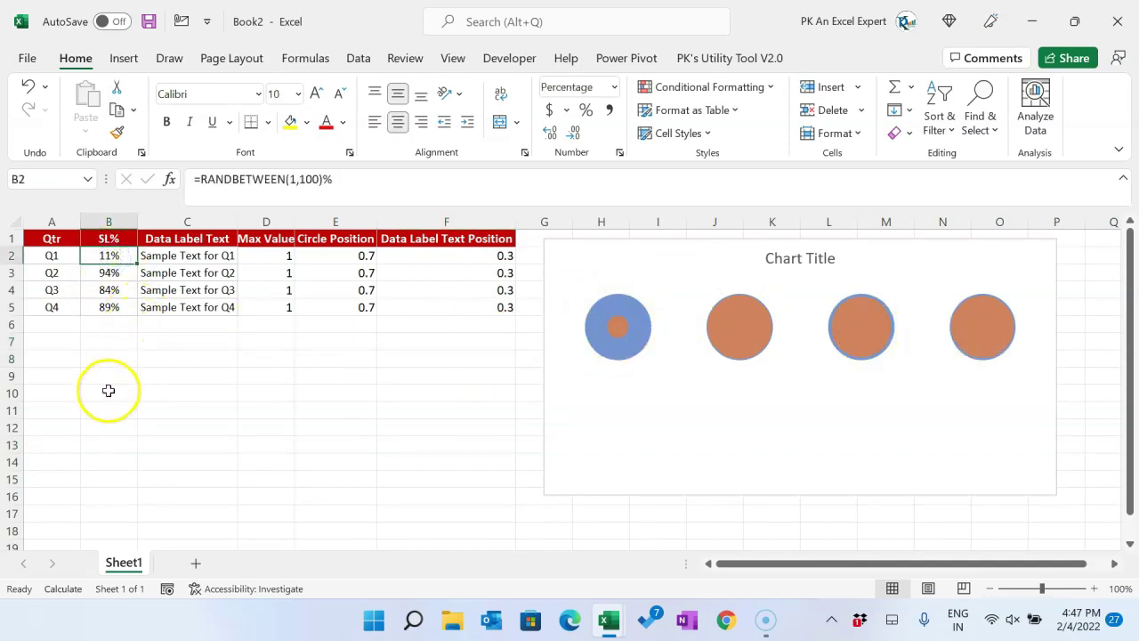
double_click(304, 179)
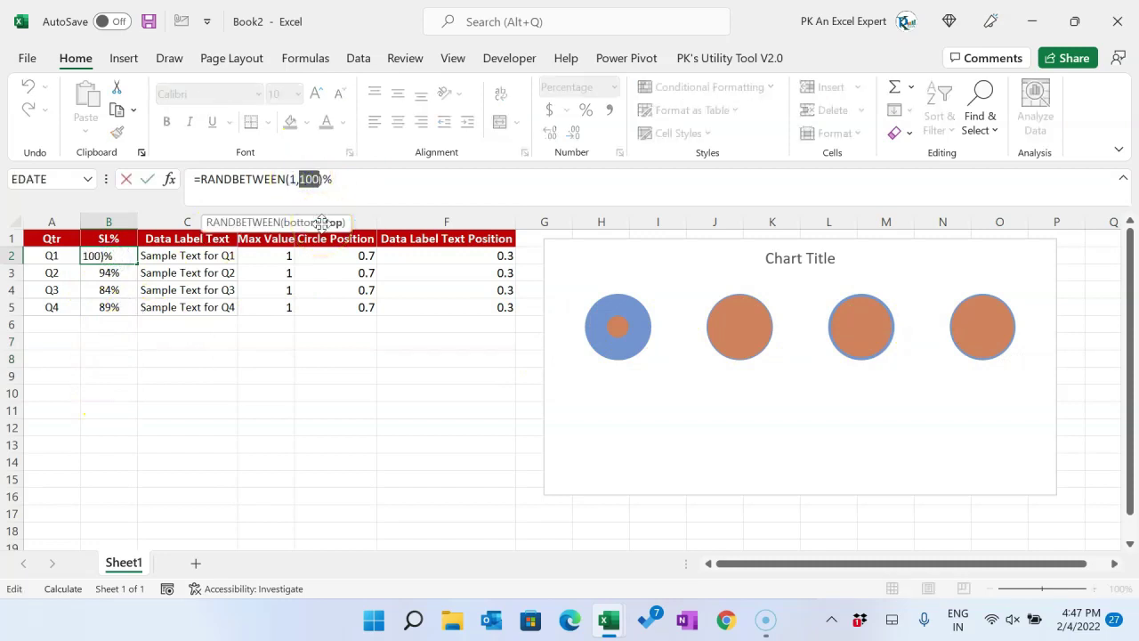
type("40")
key("ctrl+Return")
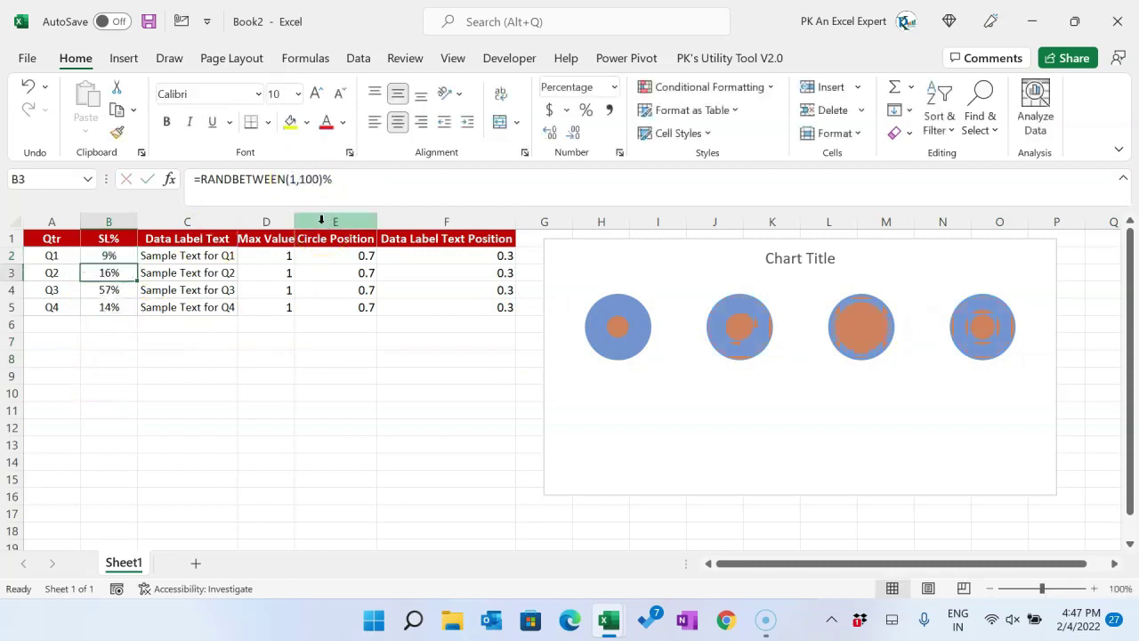
key("shift+Down")
key("shift+Down")
key("shift+Down")
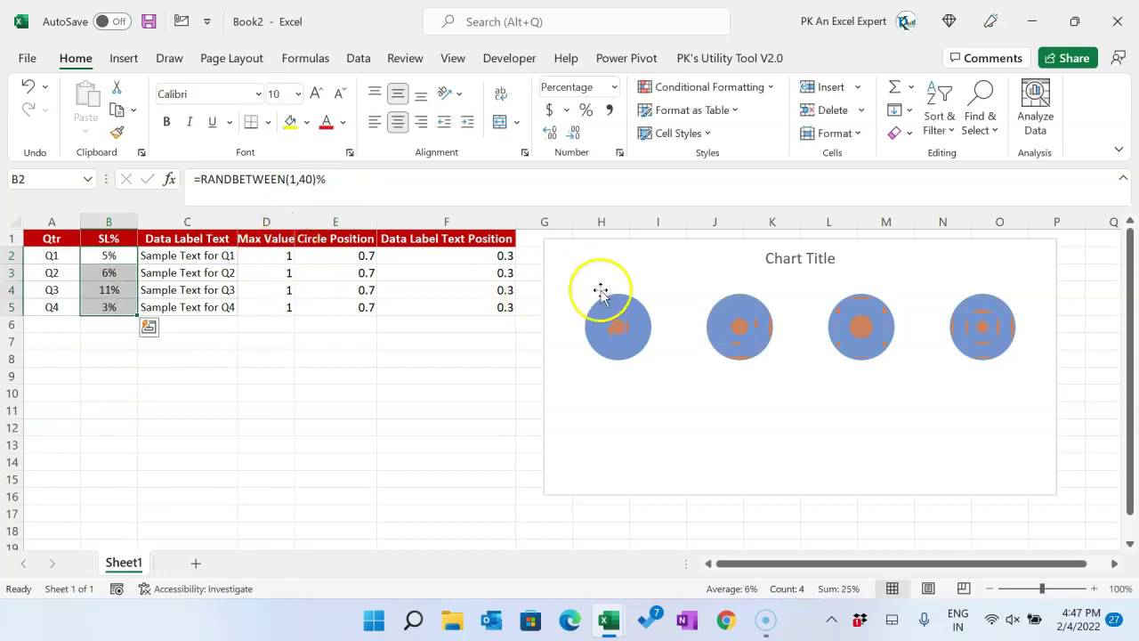
Fill the Q1 outer circle pale peach and its inner dot orange with no outline
left_click(629, 305)
left_click(625, 305)
left_click(621, 311)
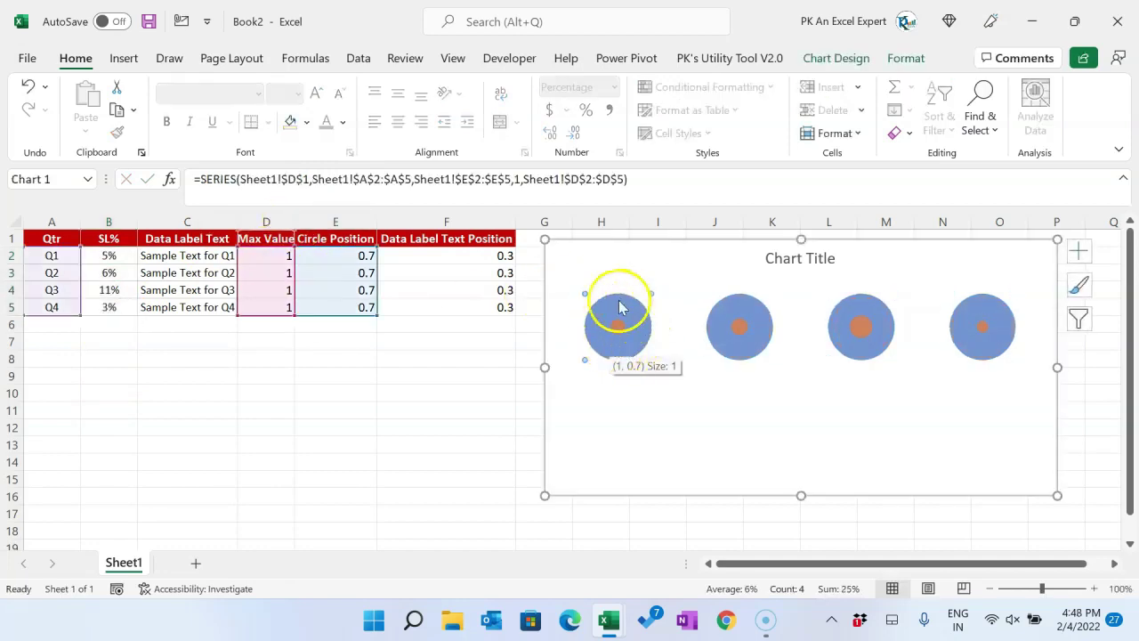
left_click(905, 57)
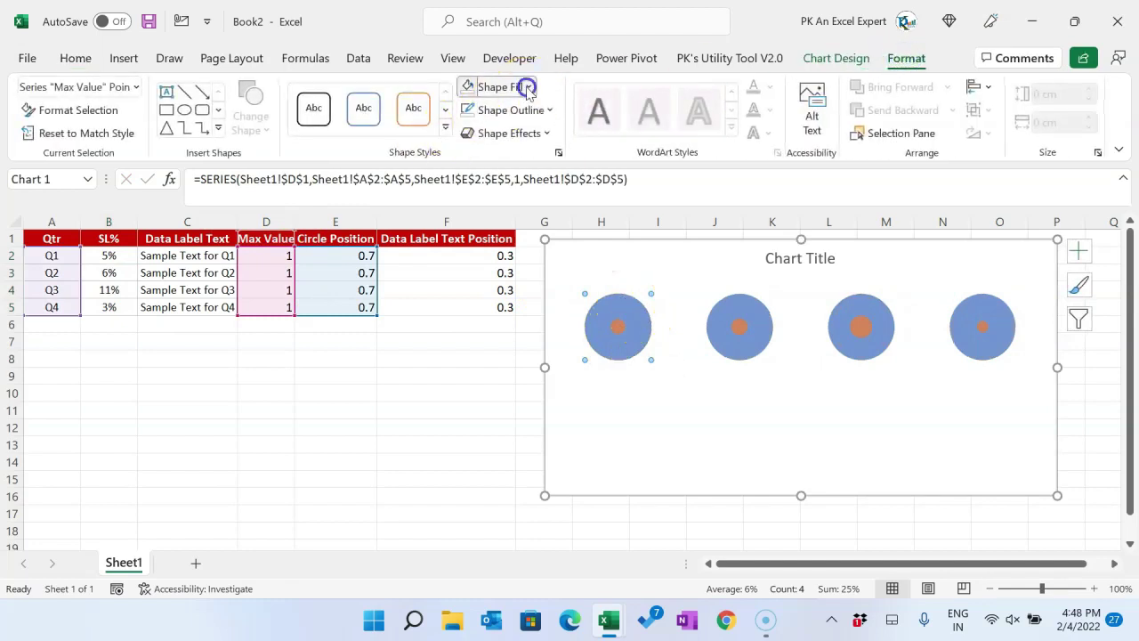
left_click(528, 88)
left_click(542, 176)
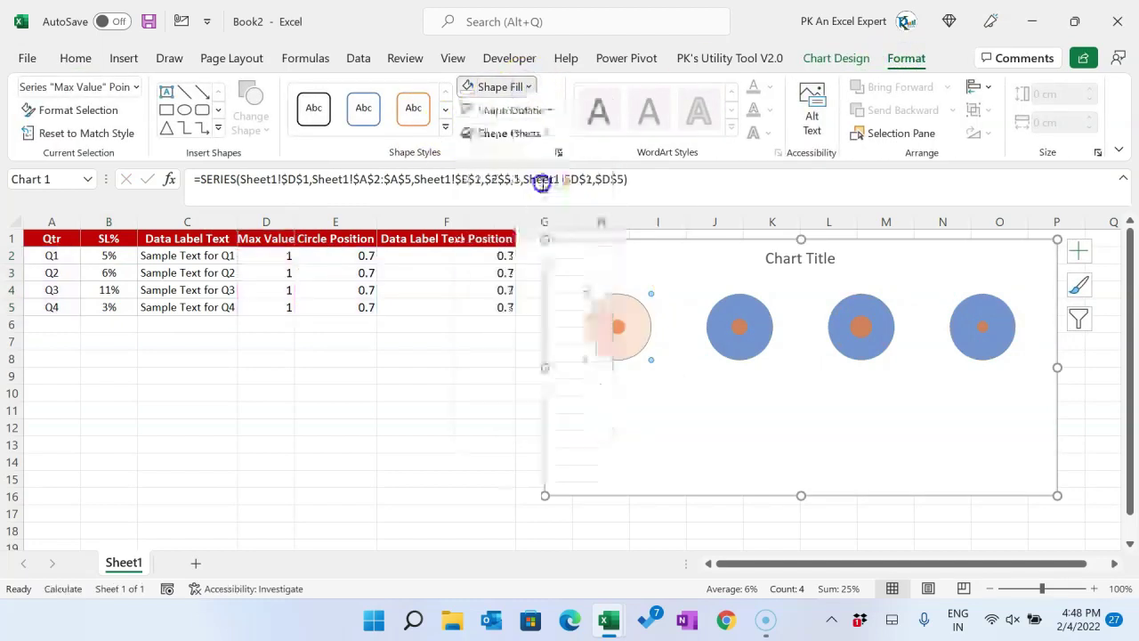
left_click(619, 329)
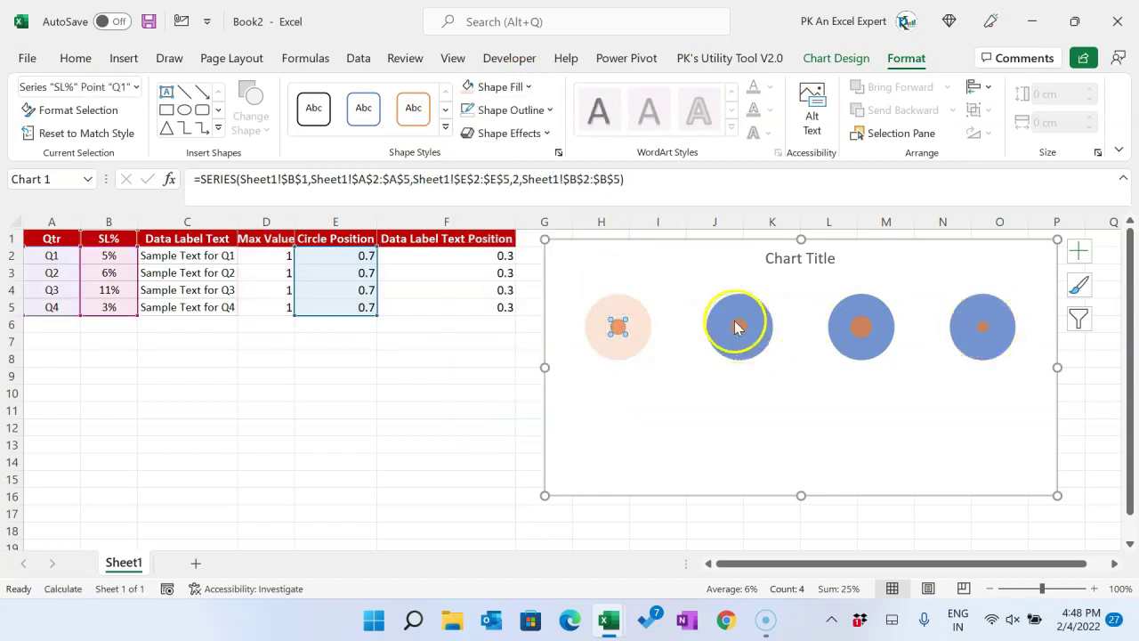
left_click(500, 98)
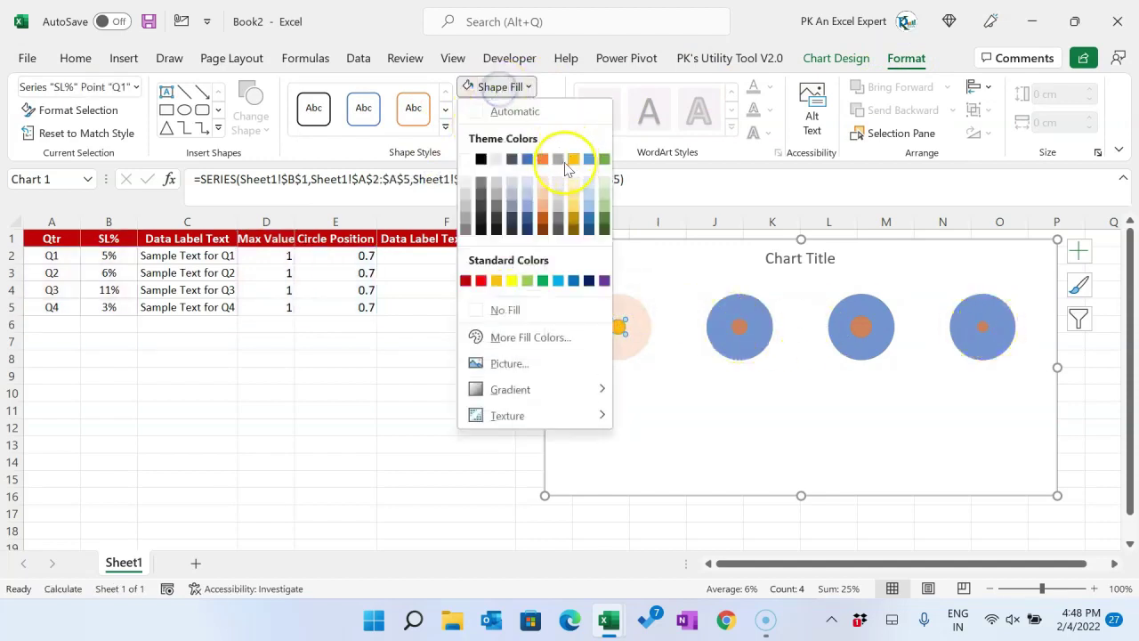
left_click(544, 161)
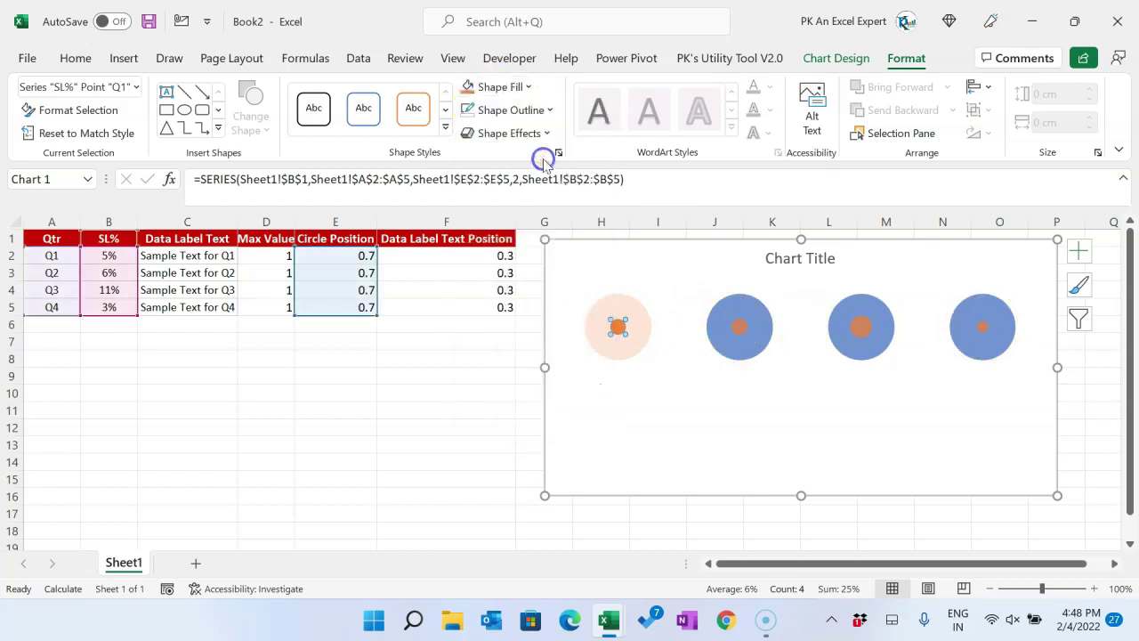
left_click(500, 109)
left_click(529, 333)
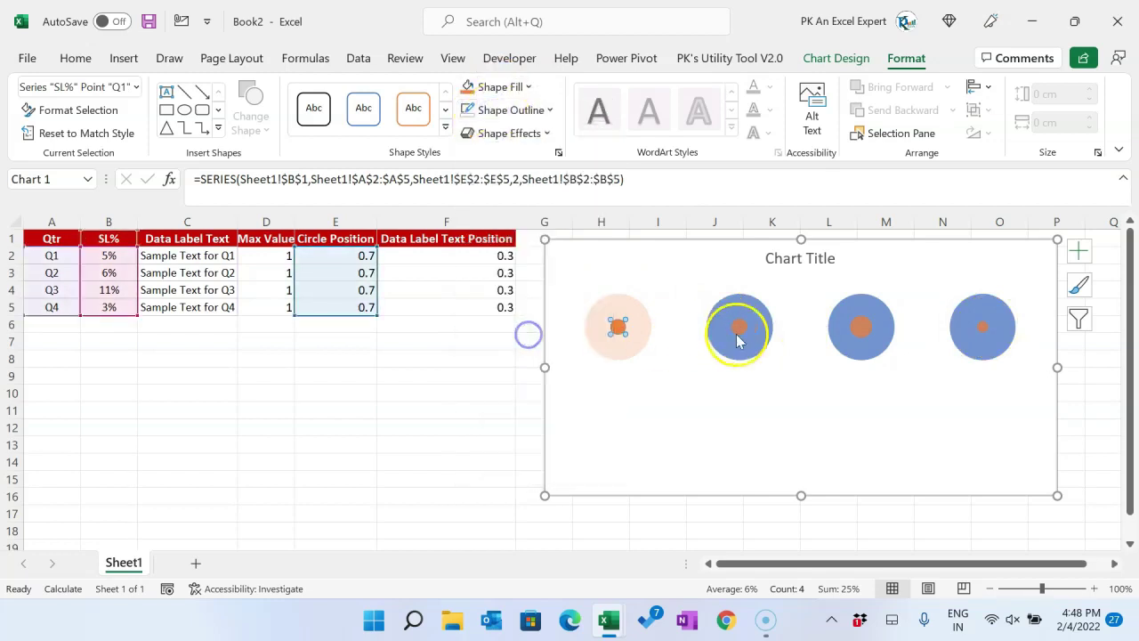
key("Escape")
Fill the Q2 outer circle light green and its inner dot green
left_click(748, 314)
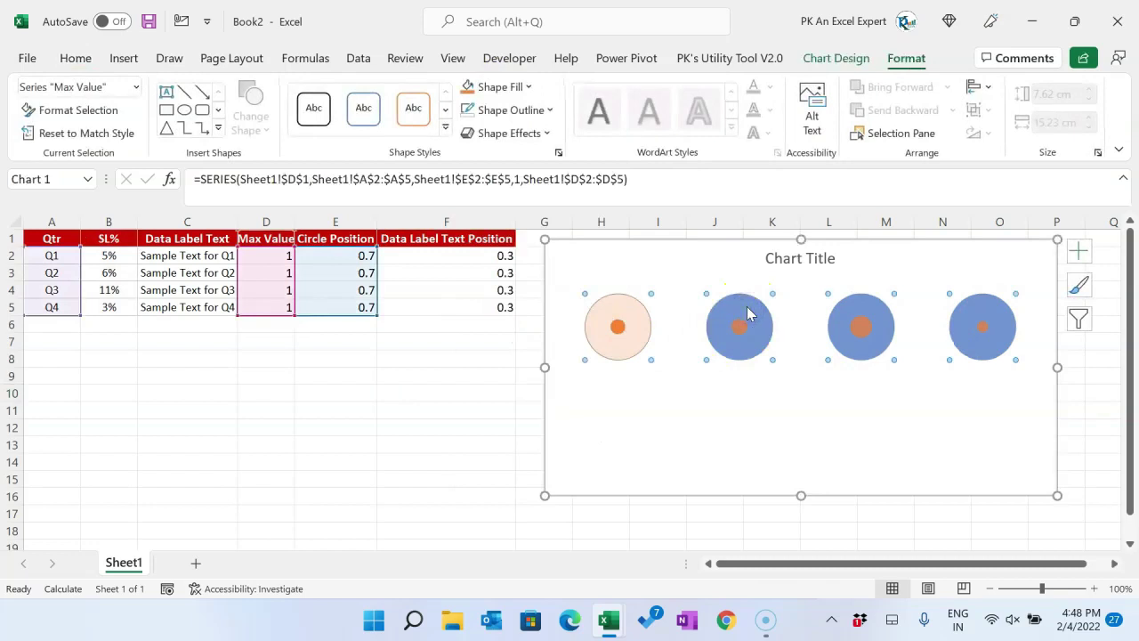
left_click(742, 308)
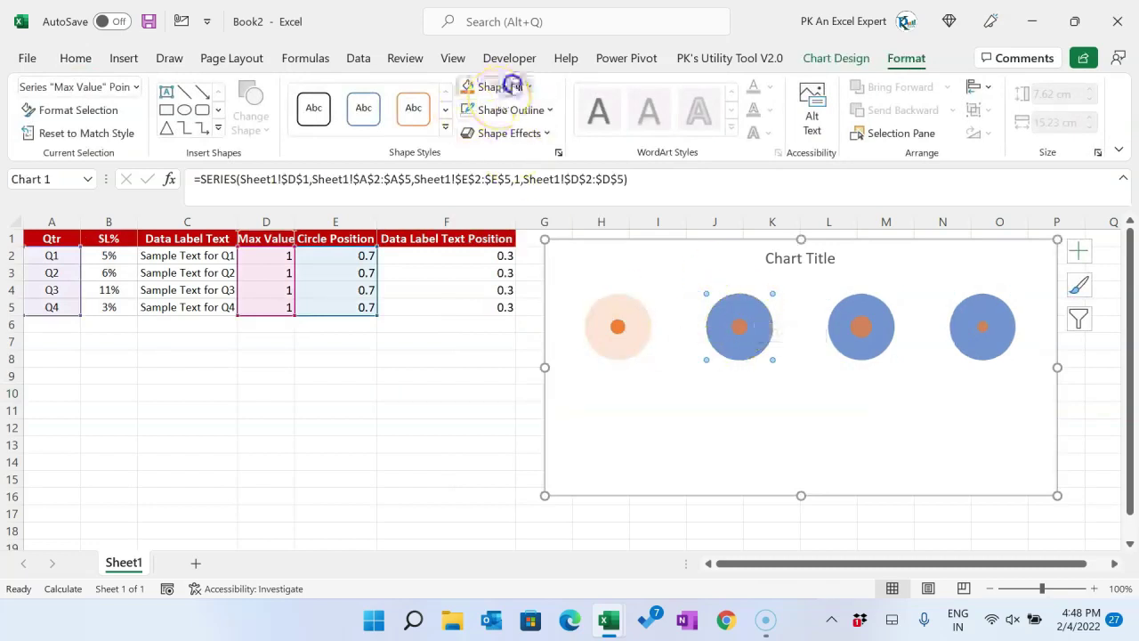
left_click(513, 86)
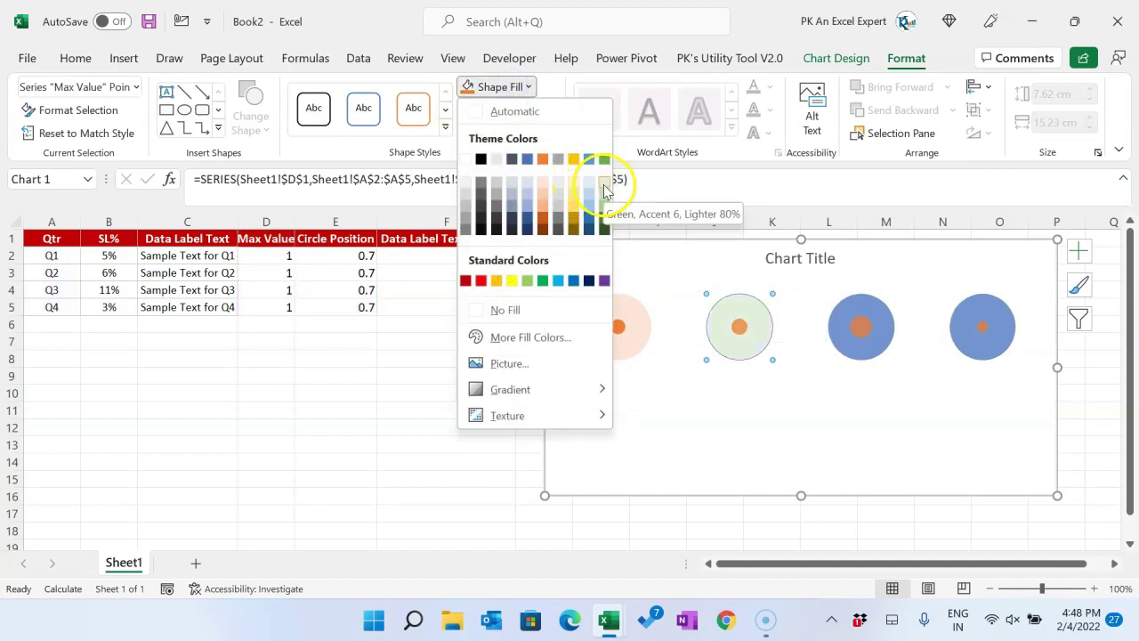
left_click(604, 190)
left_click(740, 328)
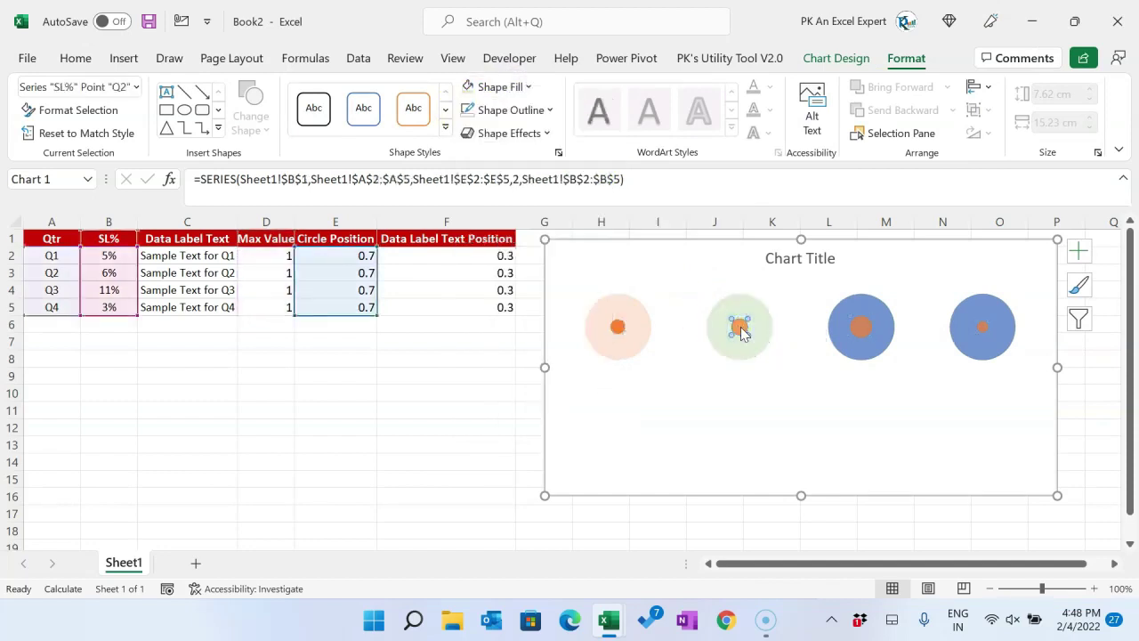
left_click(511, 87)
left_click(530, 283)
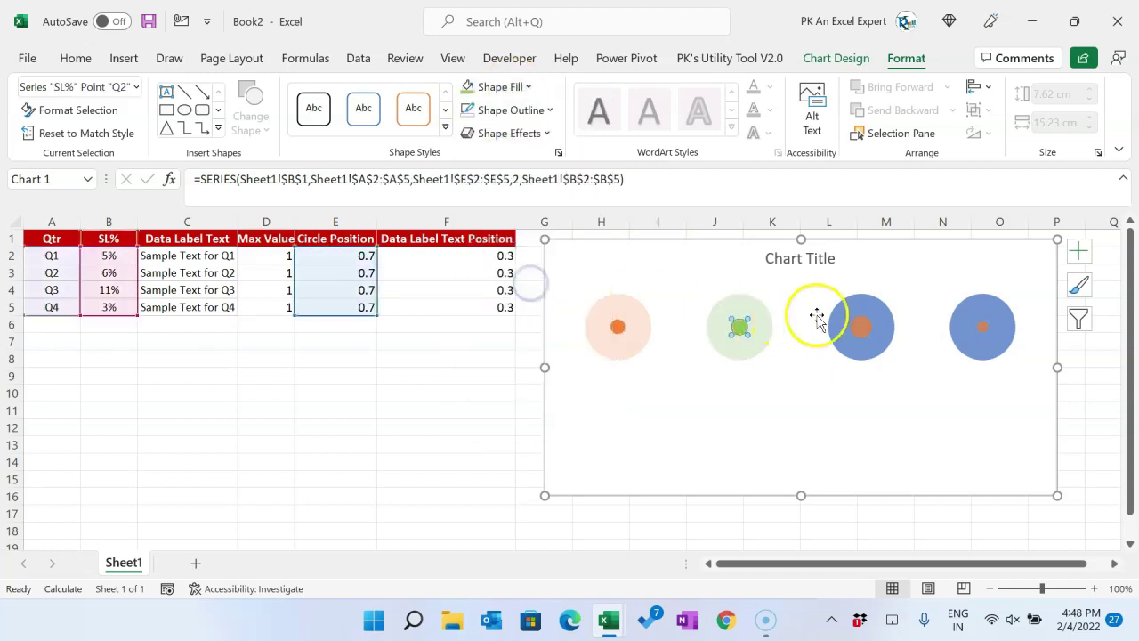
left_click(508, 375)
left_click(866, 310)
Fill the Q3 outer circle light gold and its inner dot gold
left_click(866, 311)
left_click(516, 87)
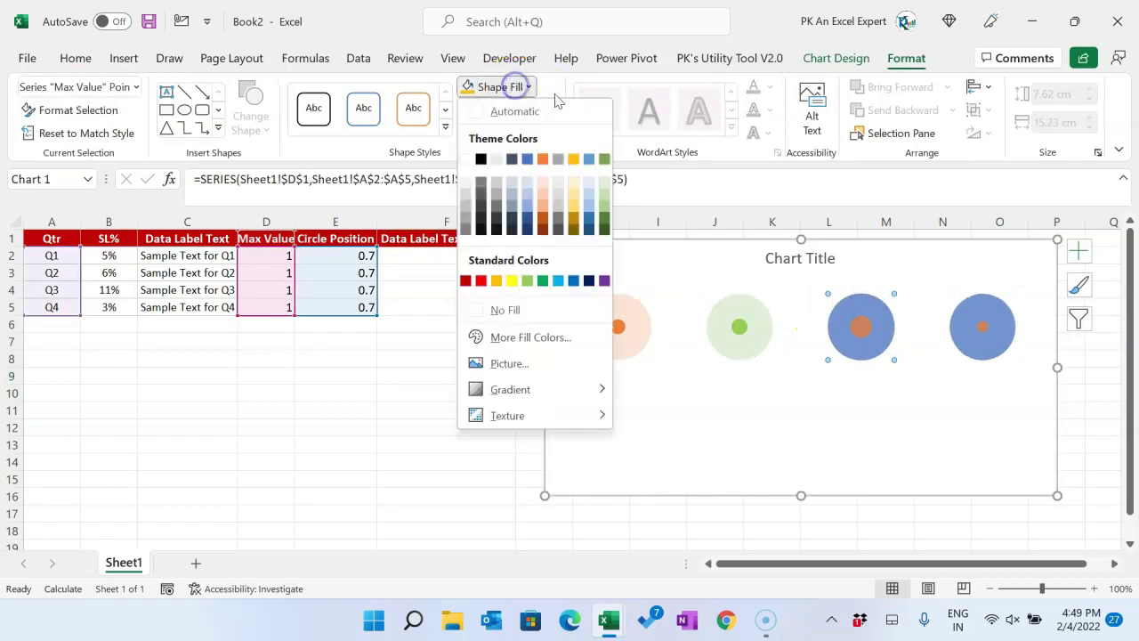
left_click(577, 188)
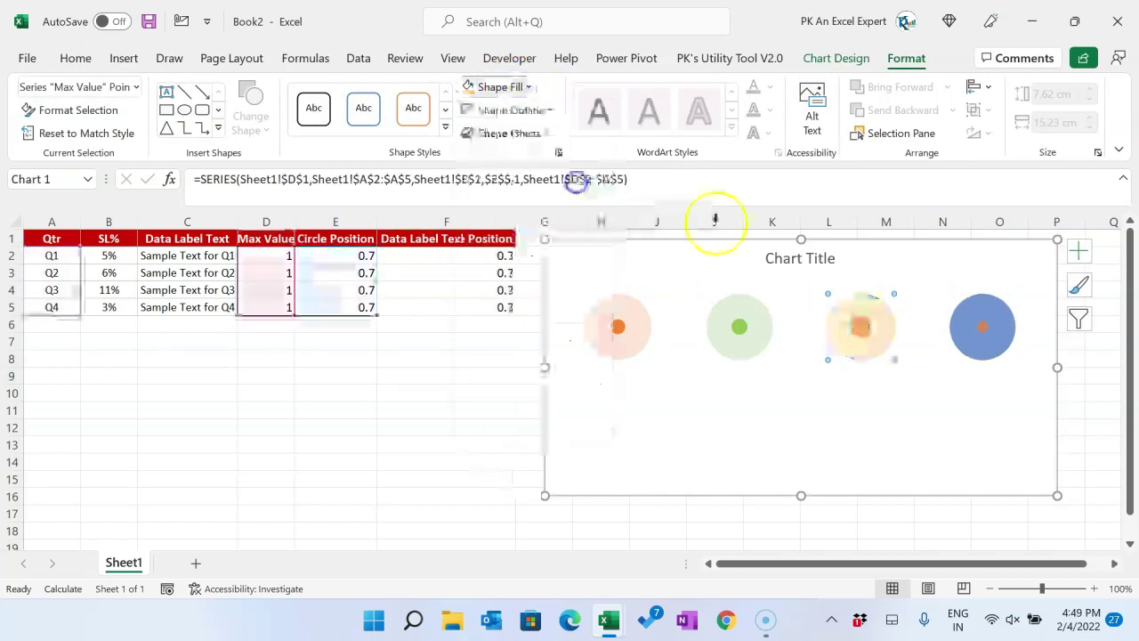
left_click(861, 327)
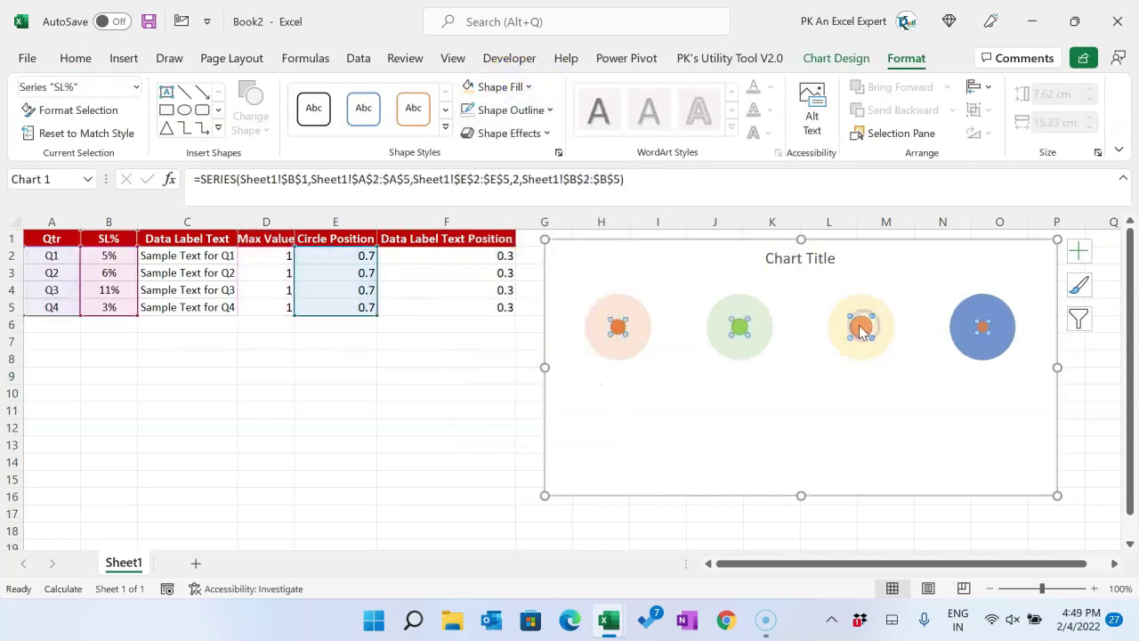
left_click(503, 87)
left_click(573, 161)
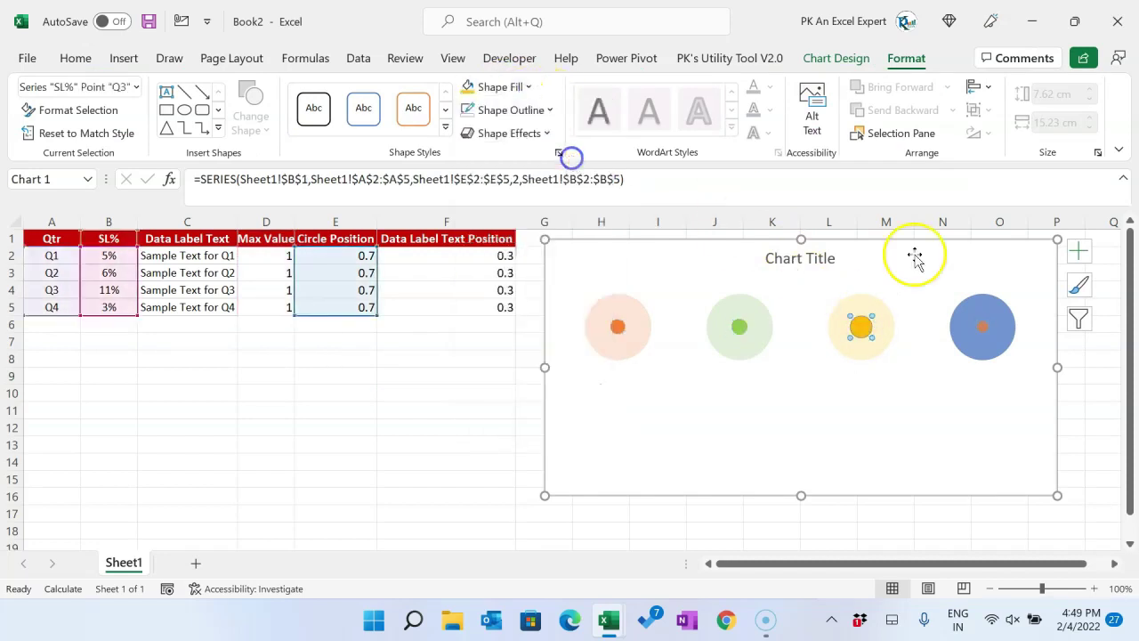
Fill the Q4 outer circle light blue and its inner dot bright blue
left_click(986, 308)
left_click(989, 310)
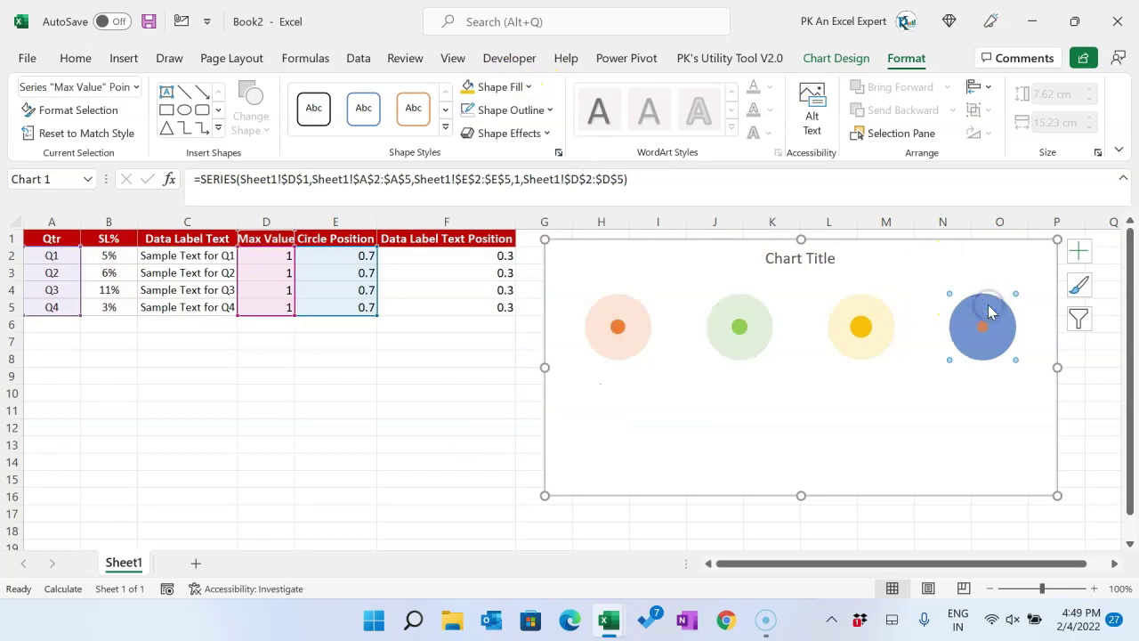
left_click(503, 86)
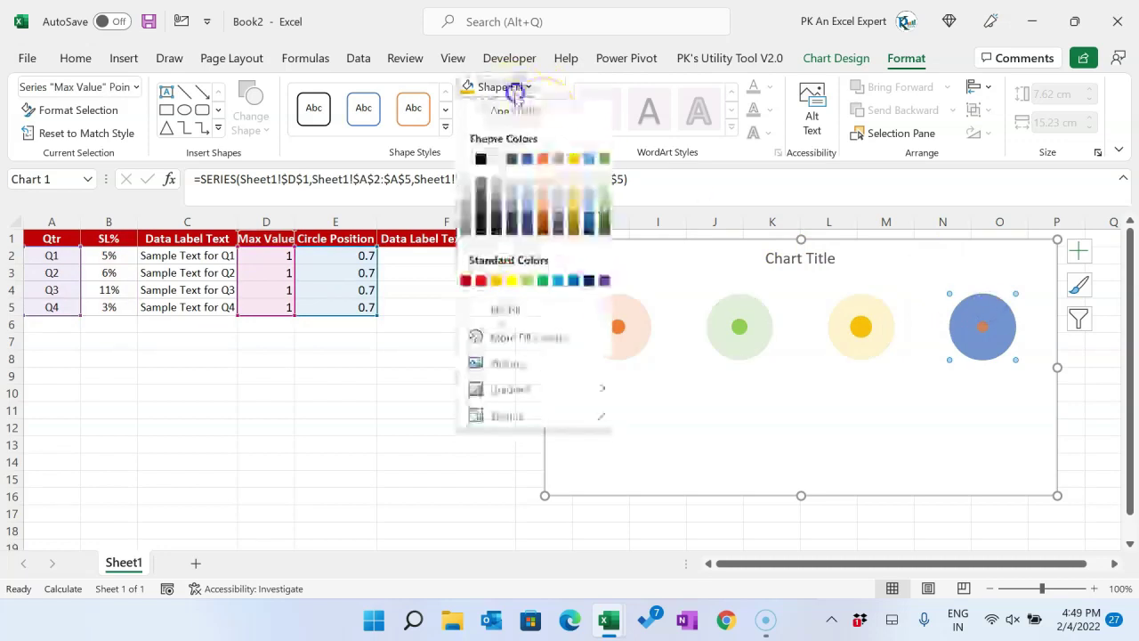
left_click(591, 183)
left_click(983, 326)
left_click(983, 328)
left_click(503, 87)
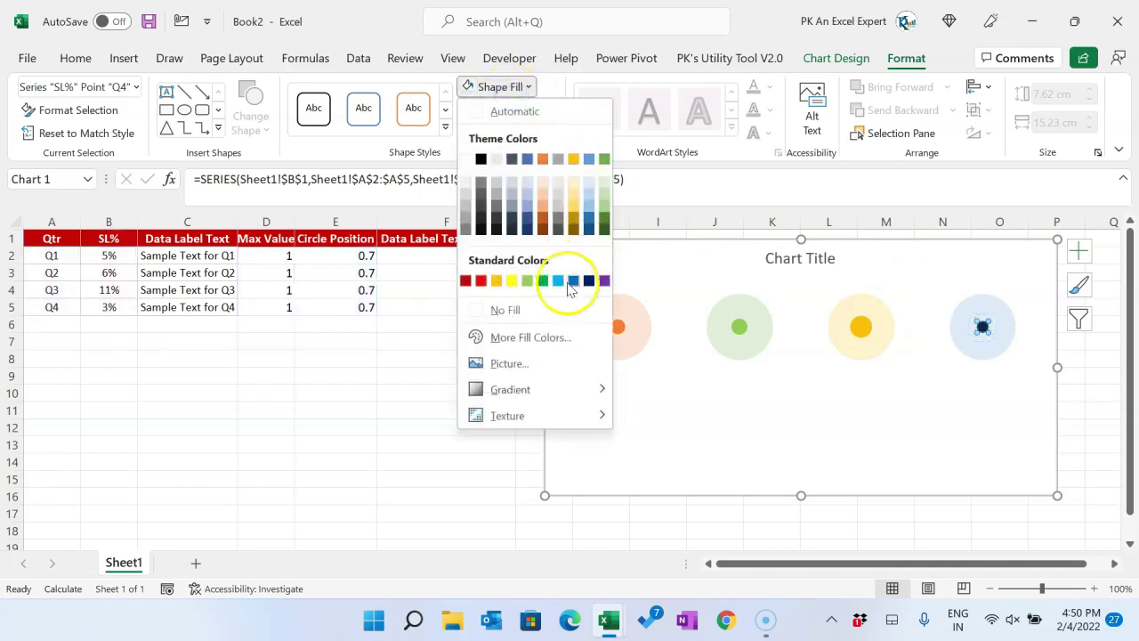
left_click(556, 281)
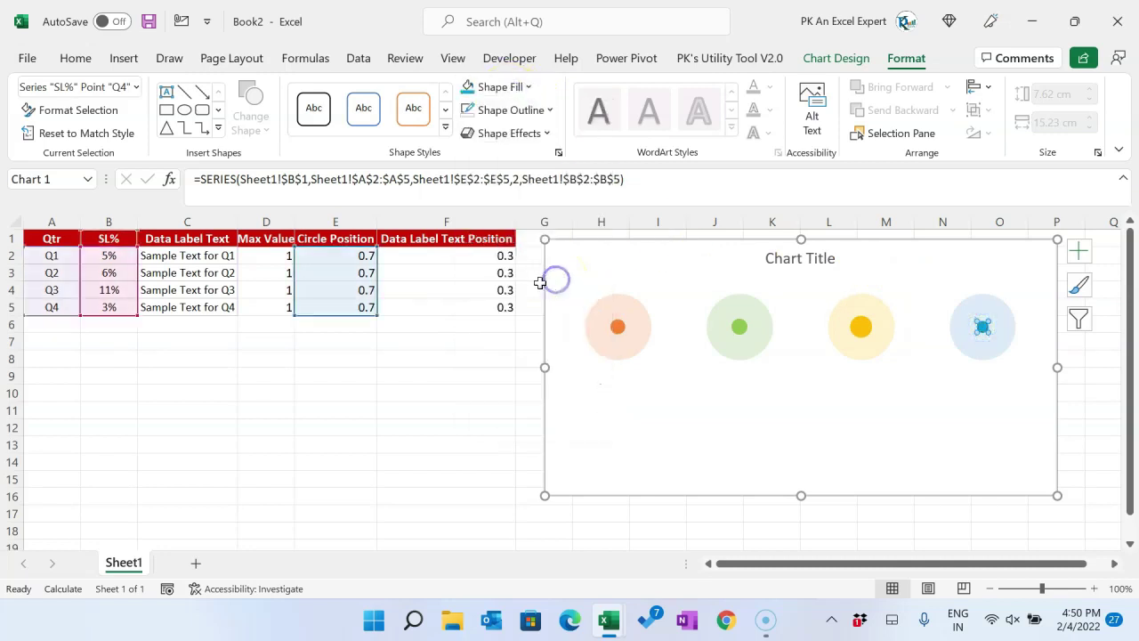
left_click(465, 328)
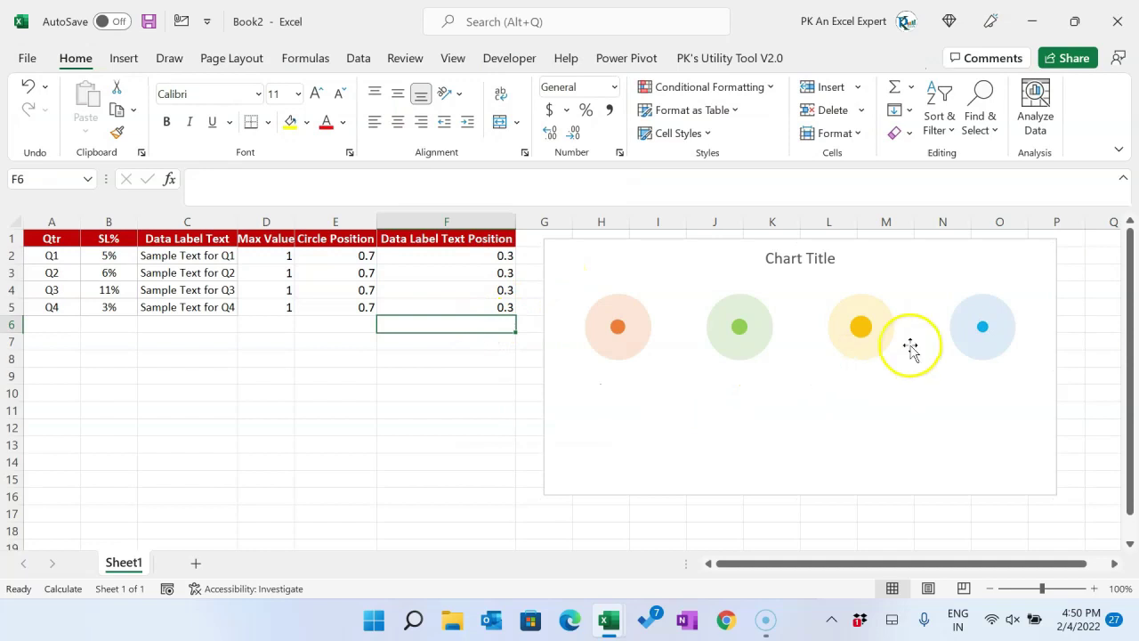
Change B2's formula to =RANDBETWEEN(1,100)% and fill it down through B5
left_click(109, 255)
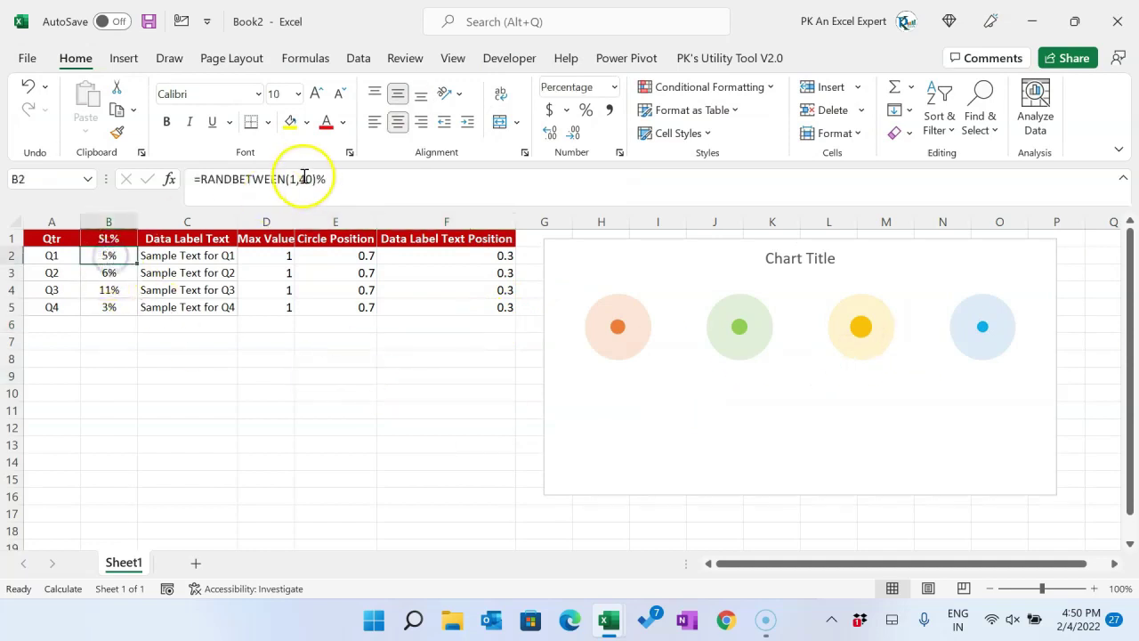
double_click(304, 179)
type("1")
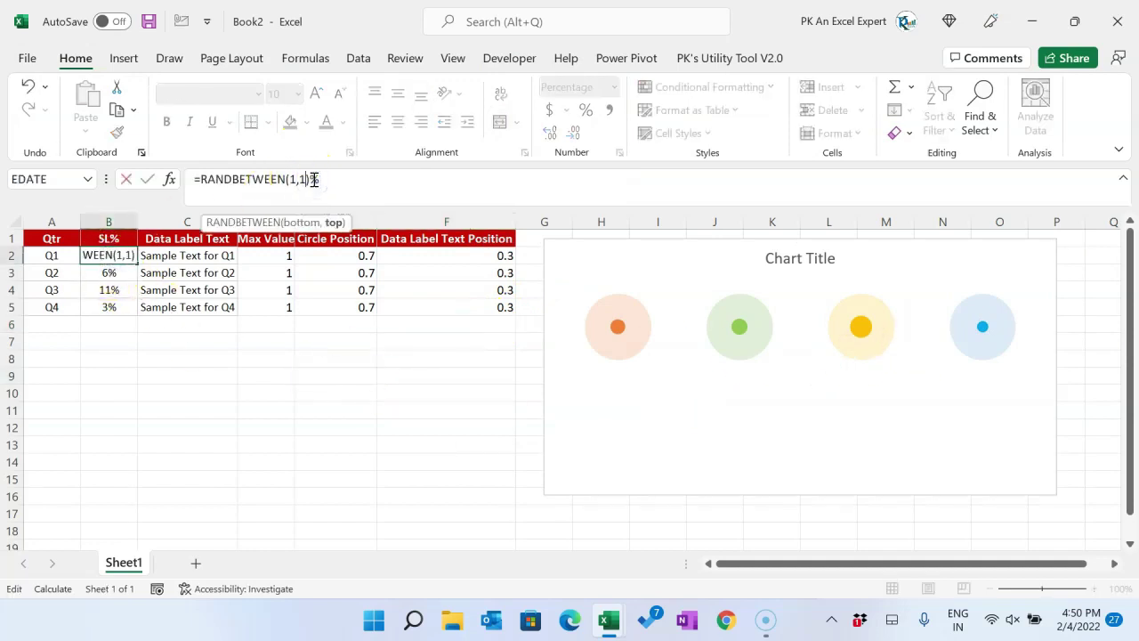
key("Return")
key("Up")
key("shift+Down")
key("shift+Down")
key("shift+Down")
key("ctrl+d")
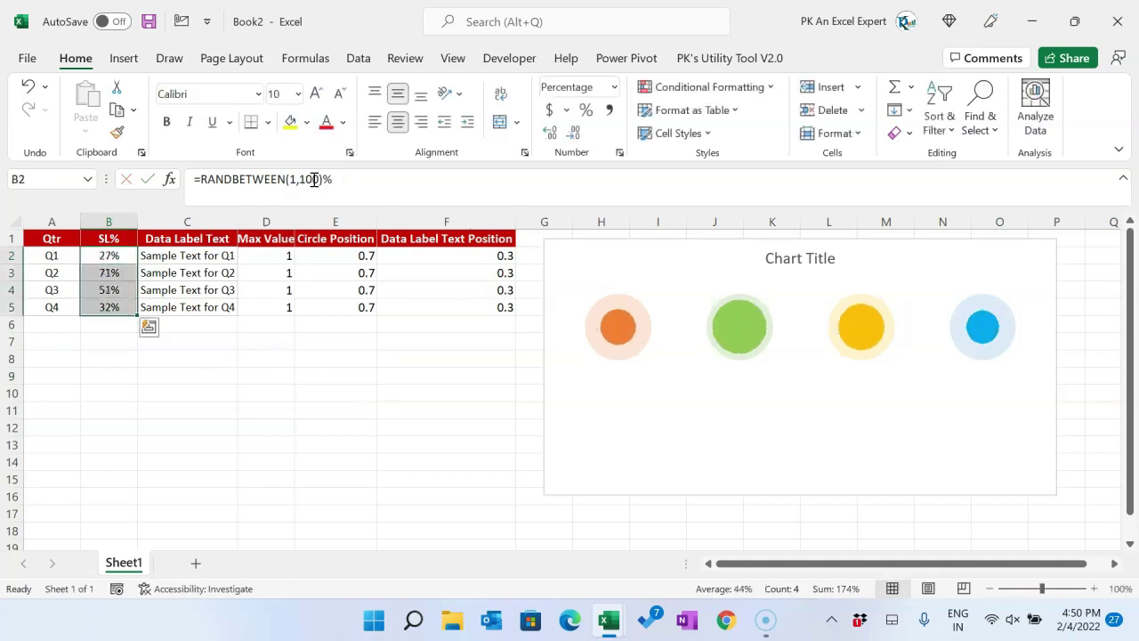
left_click(381, 482)
Recalculate the random SL% values three times with F9
key("F9")
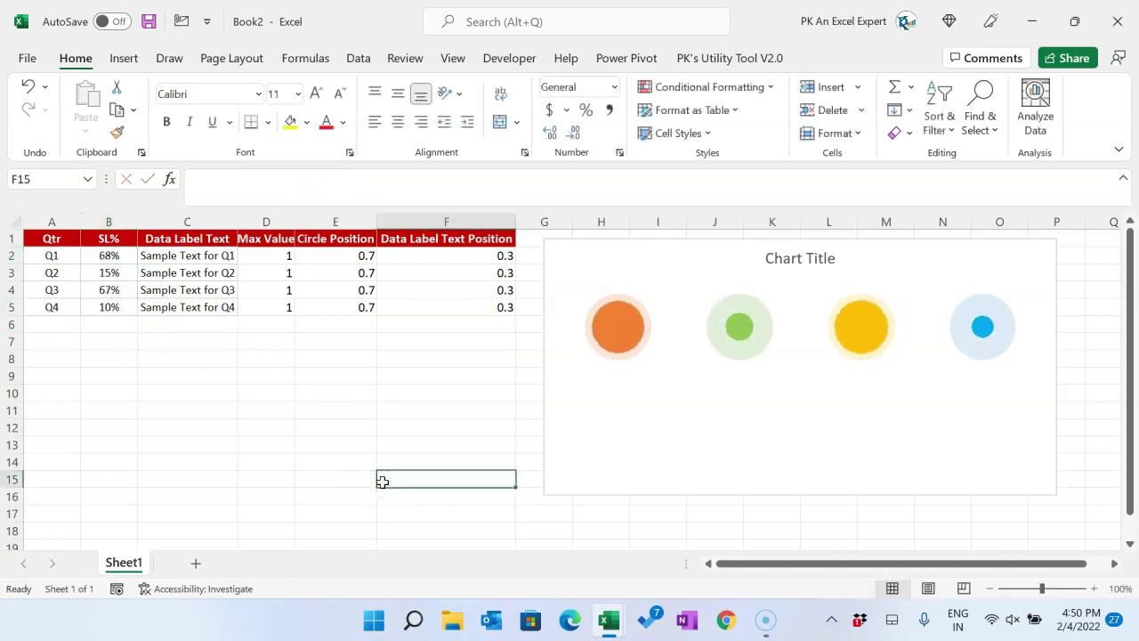
key("F9")
key("F9")
key("F9")
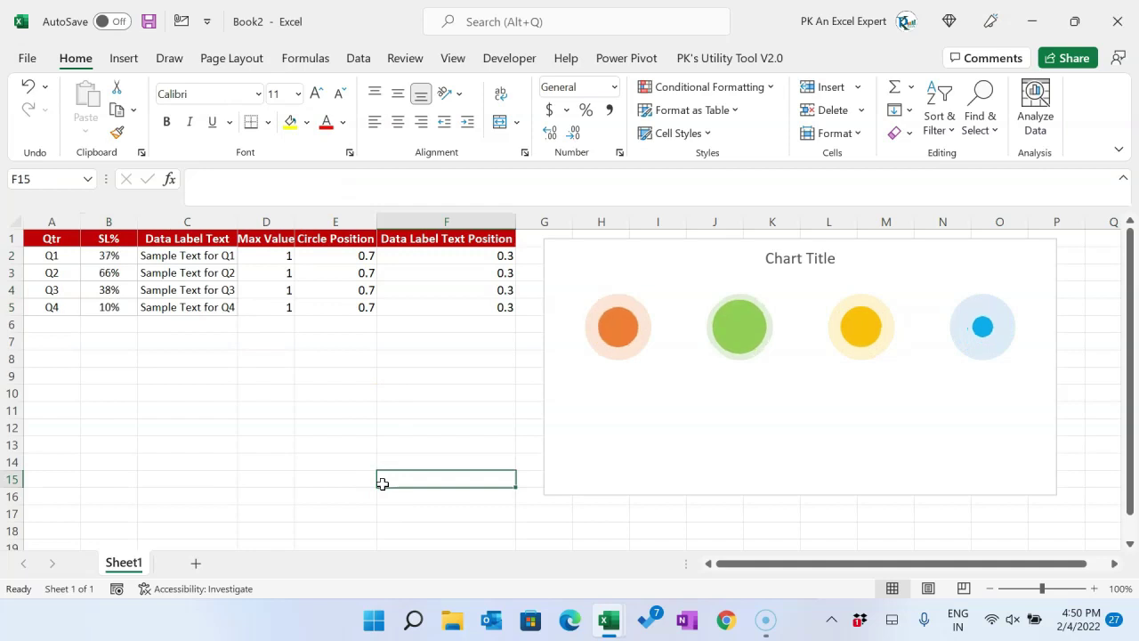
key("F9")
key("F9")
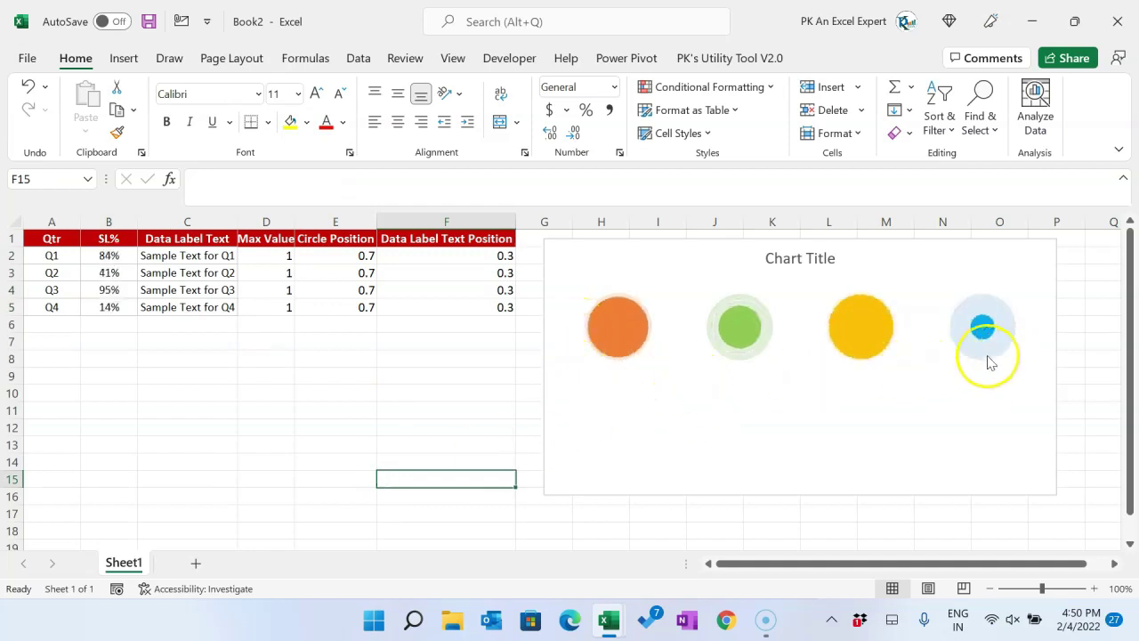
left_click(980, 308)
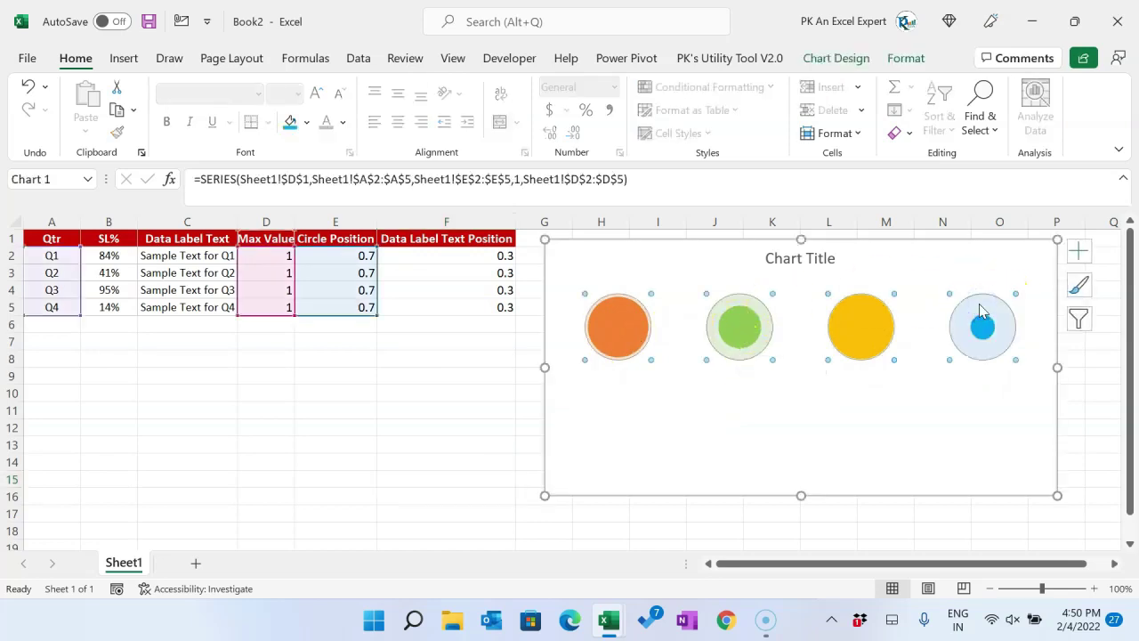
Add data labels to the outer circles and position them below the circles
right_click(980, 307)
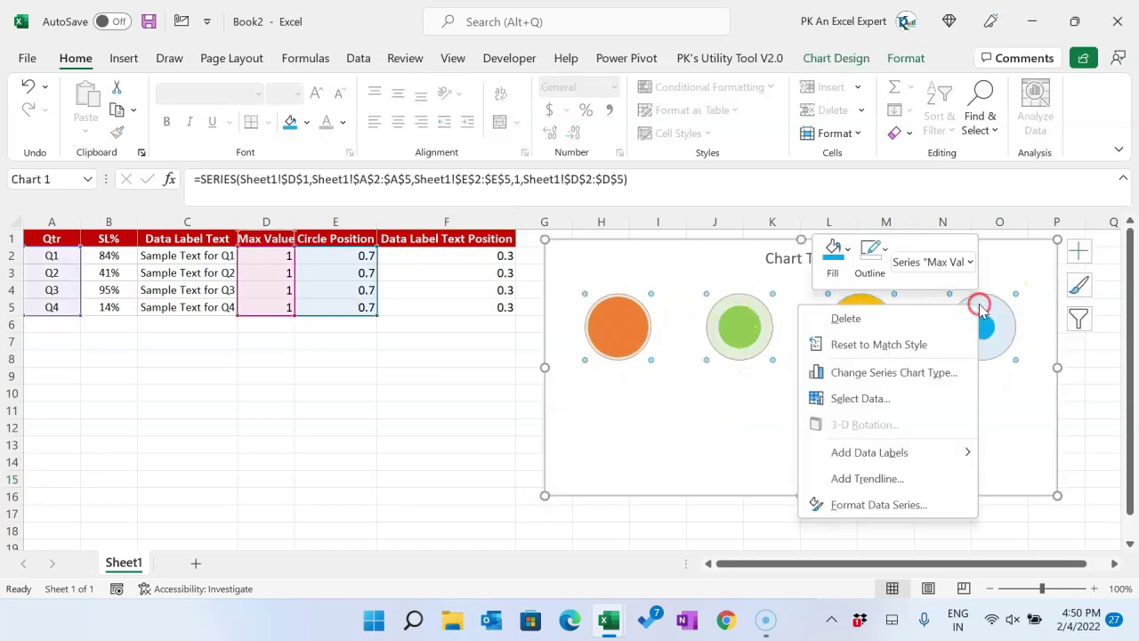
left_click(902, 451)
left_click(668, 327)
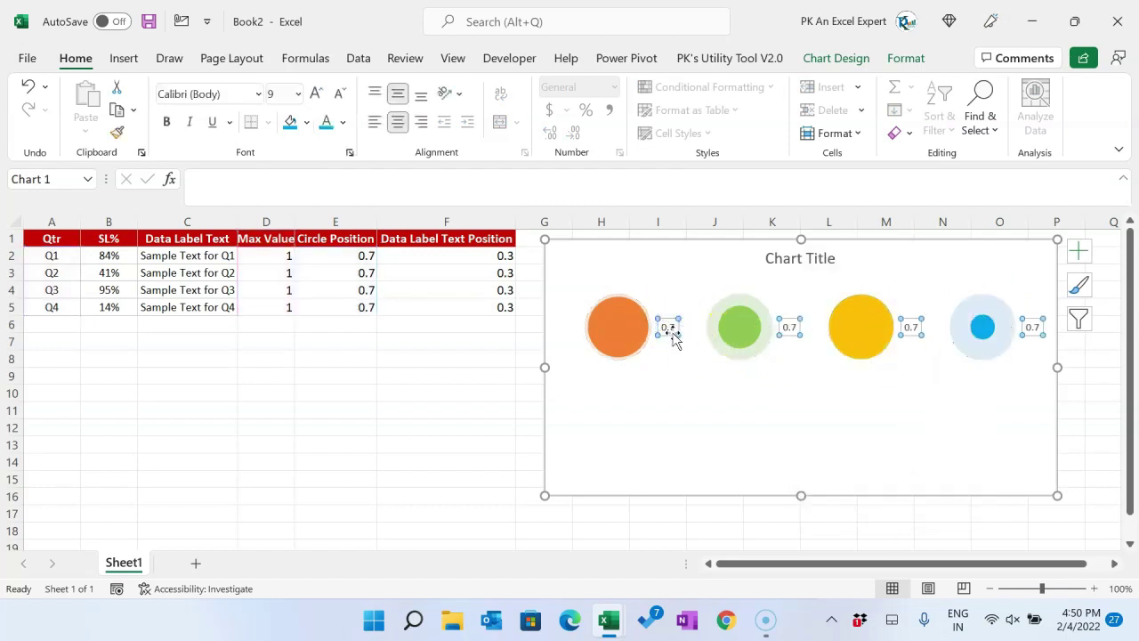
right_click(673, 332)
left_click(773, 559)
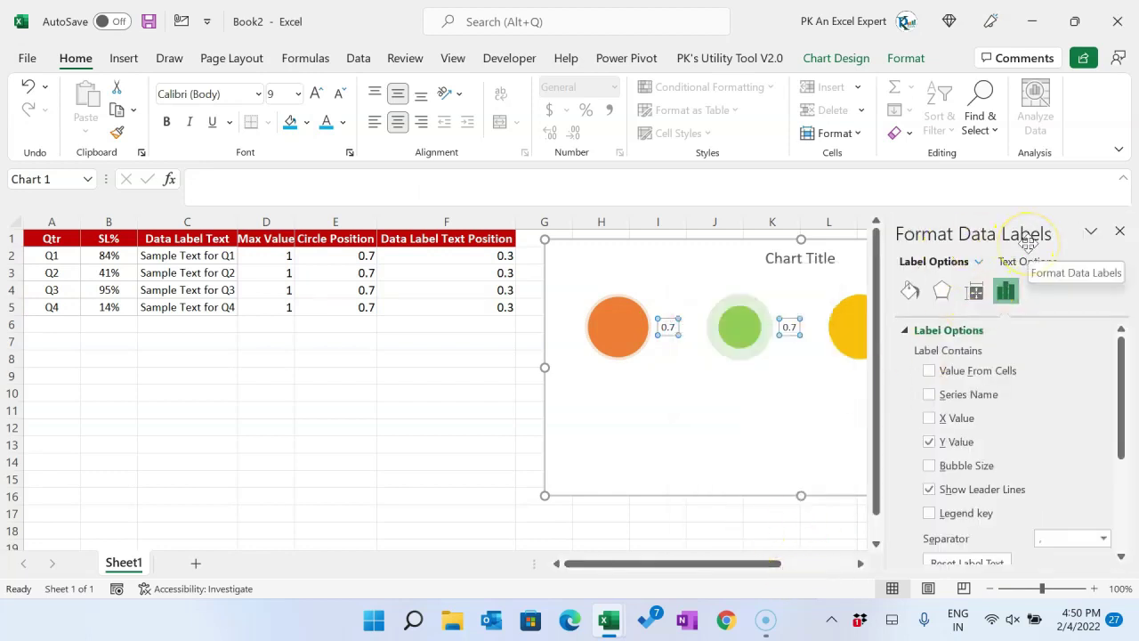
left_click_drag(1121, 356, 1122, 476)
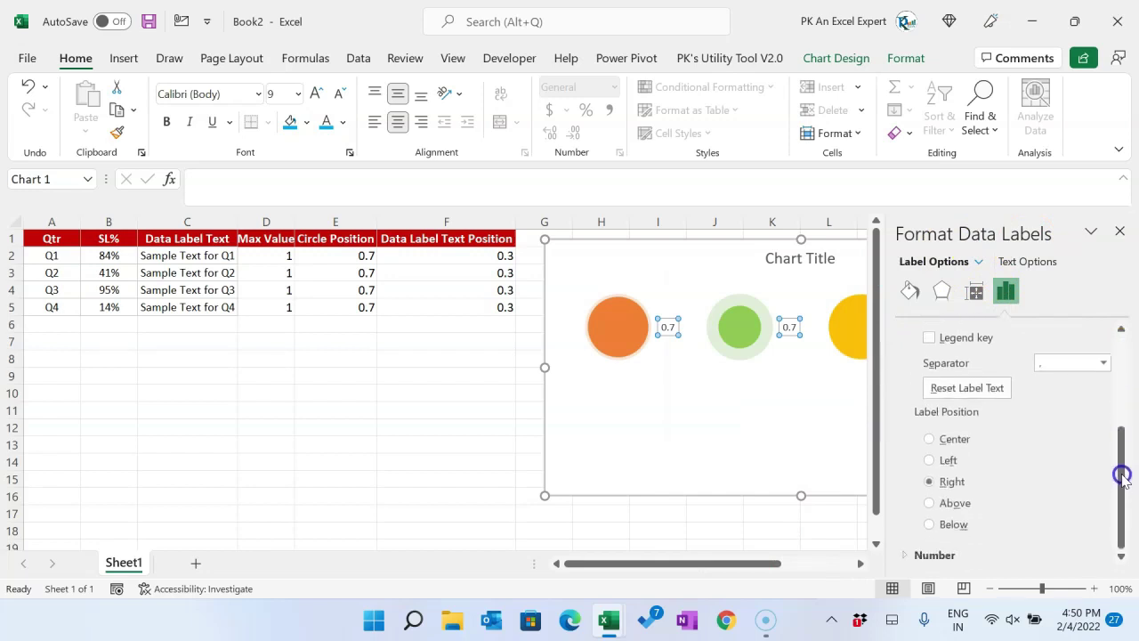
left_click(950, 530)
left_click_drag(1121, 508, 1126, 372)
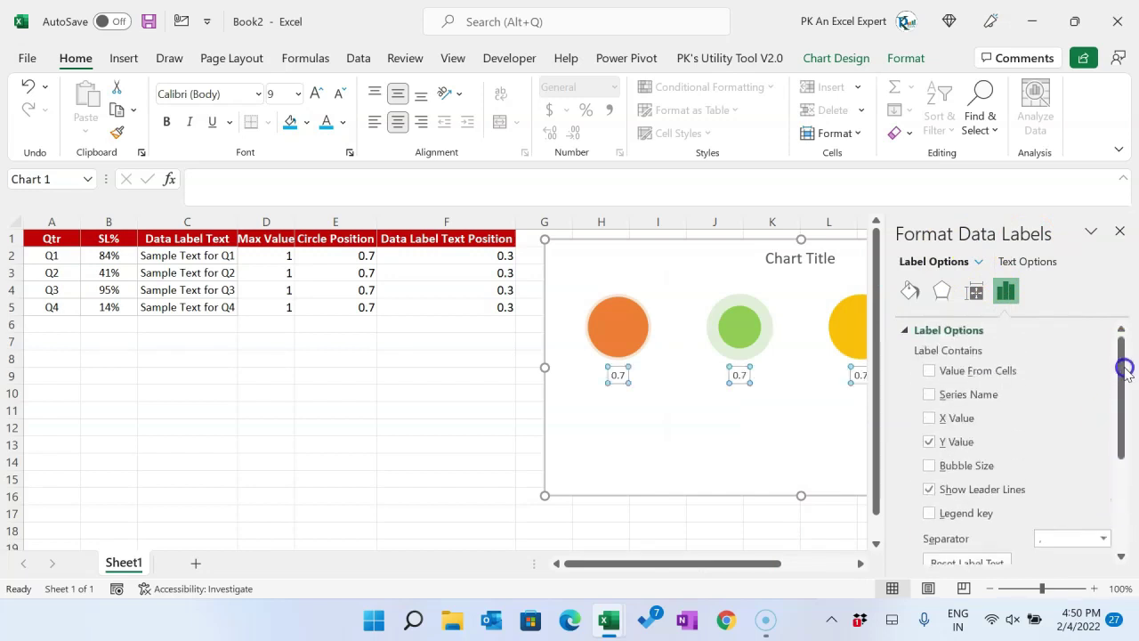
Make the labels show the SL% values from B2:B5 instead of the Y value
left_click(950, 375)
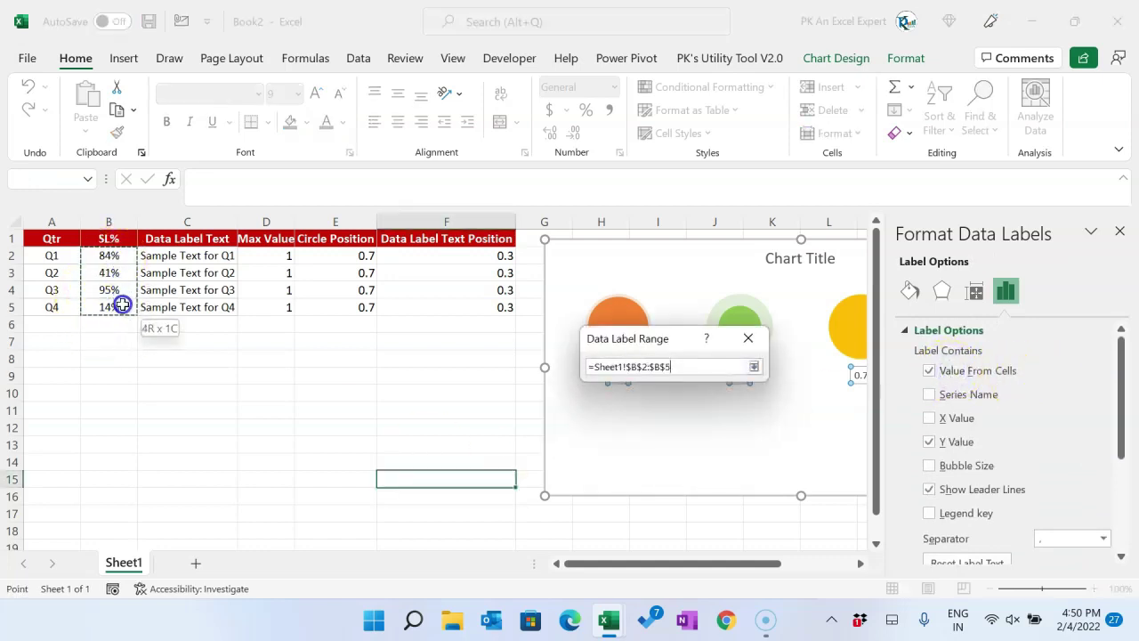
left_click_drag(114, 256, 109, 307)
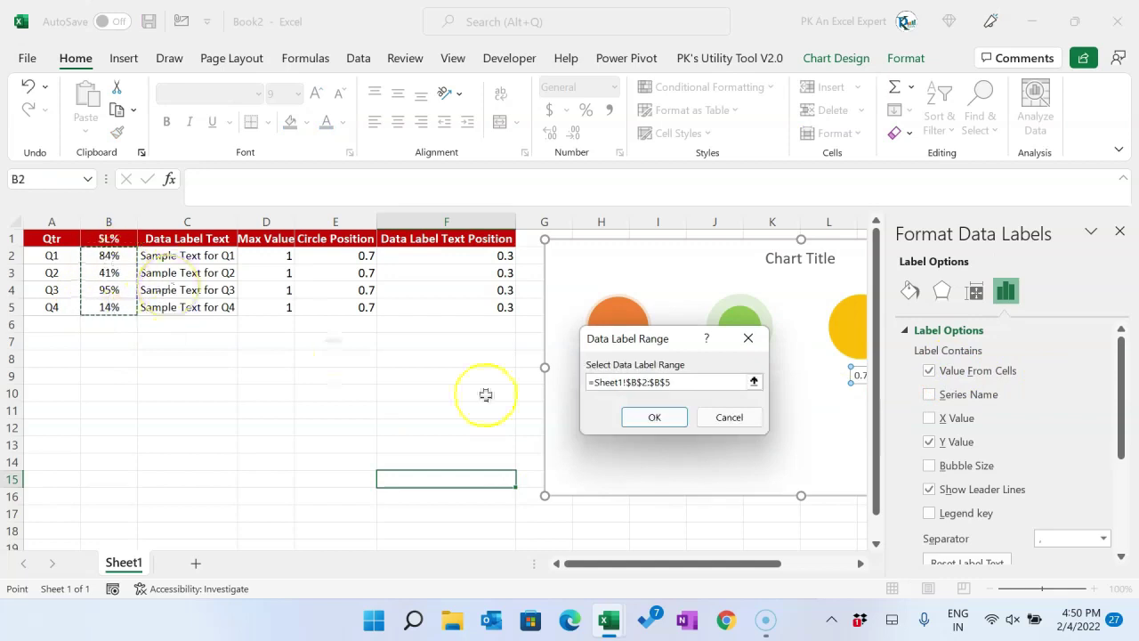
left_click(662, 428)
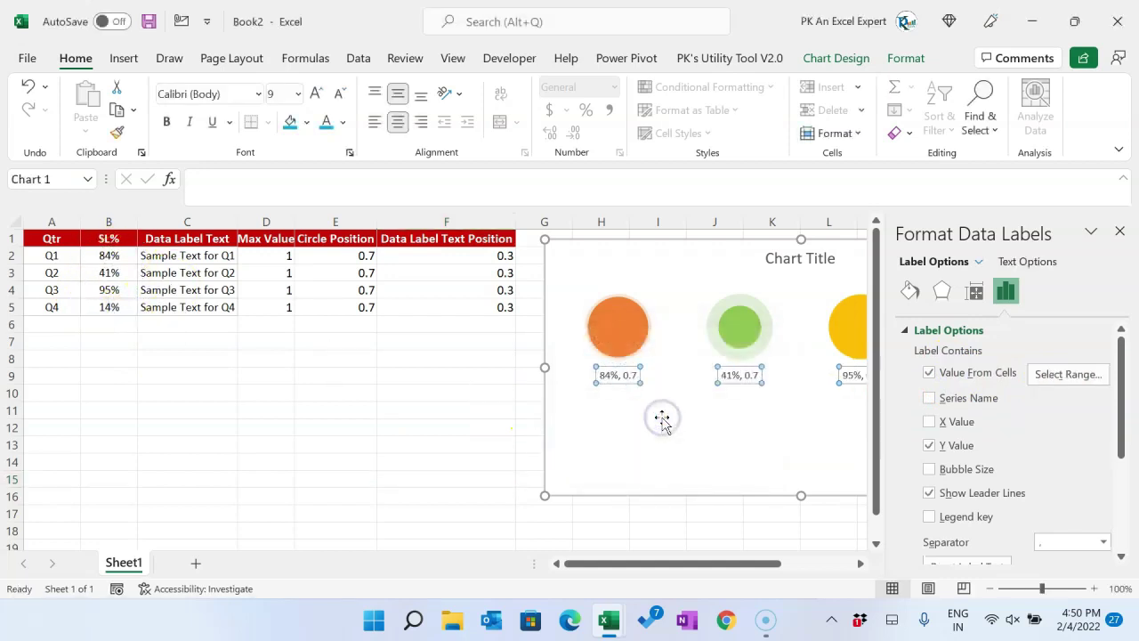
left_click(930, 445)
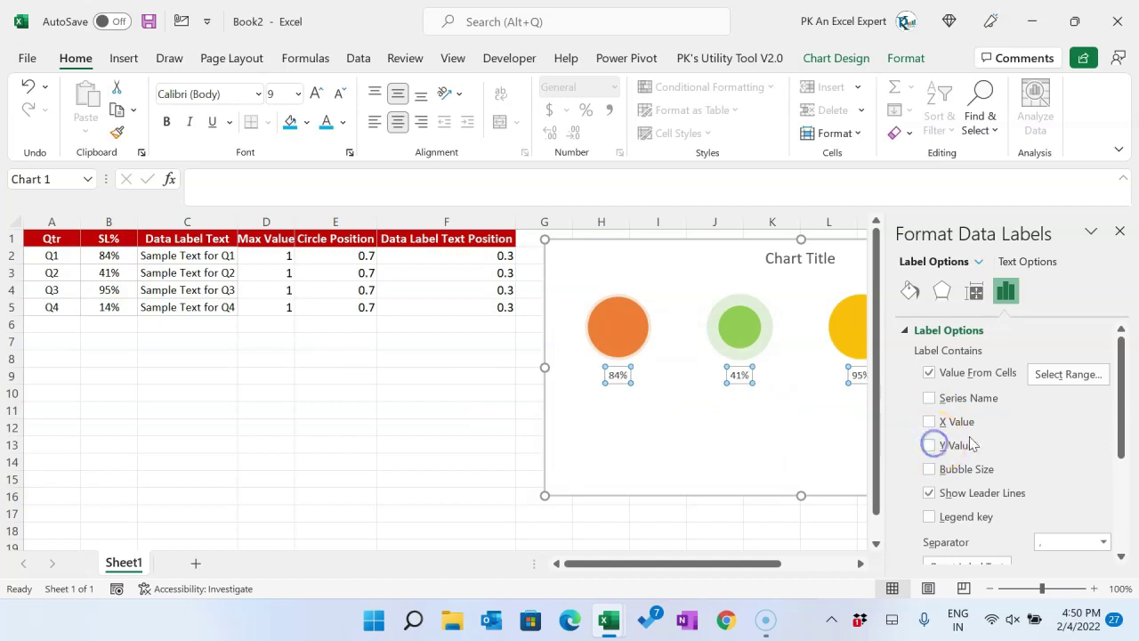
left_click(1118, 231)
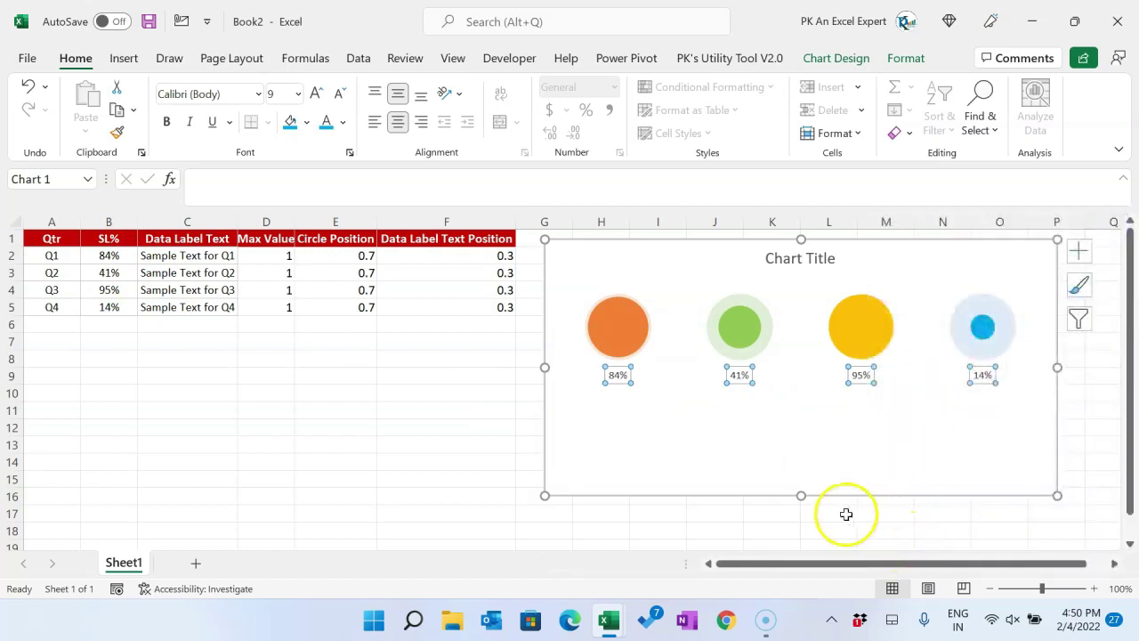
left_click(776, 460)
Set the percentage labels to 30-pt Arial Rounded MT Bold
left_click(615, 381)
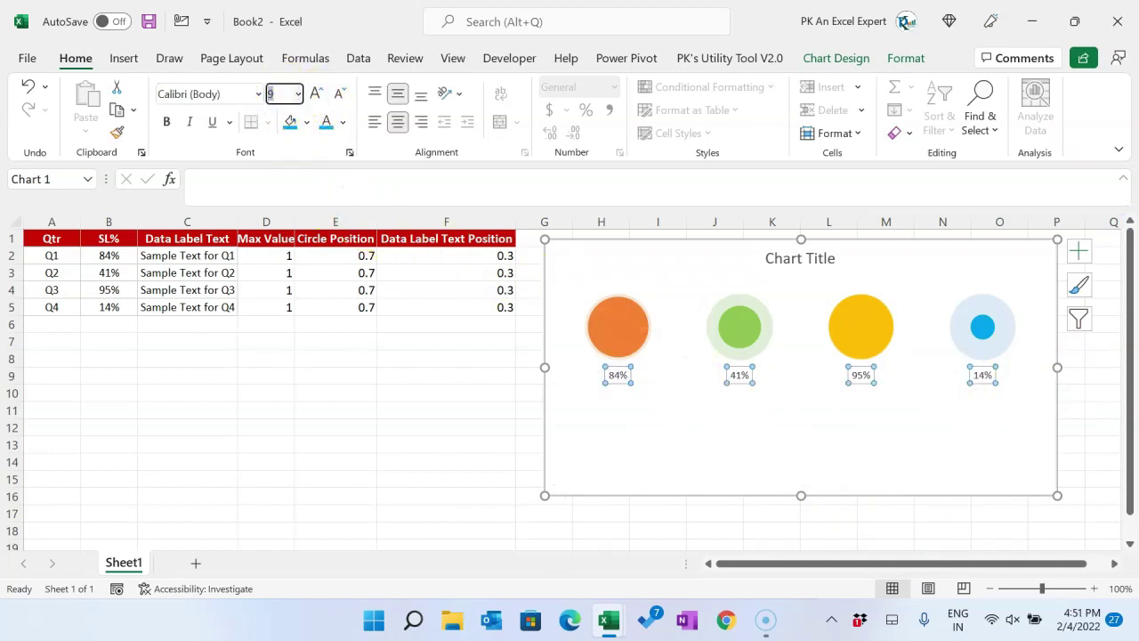
left_click(285, 94)
type("30")
key("Return")
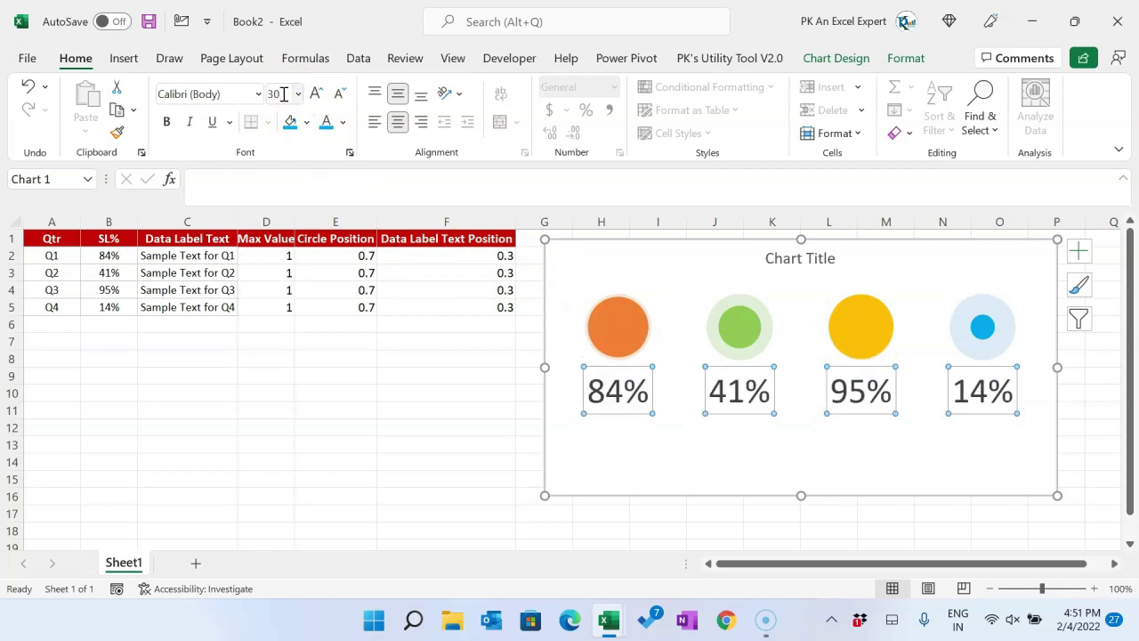
left_click(247, 92)
type("Ar")
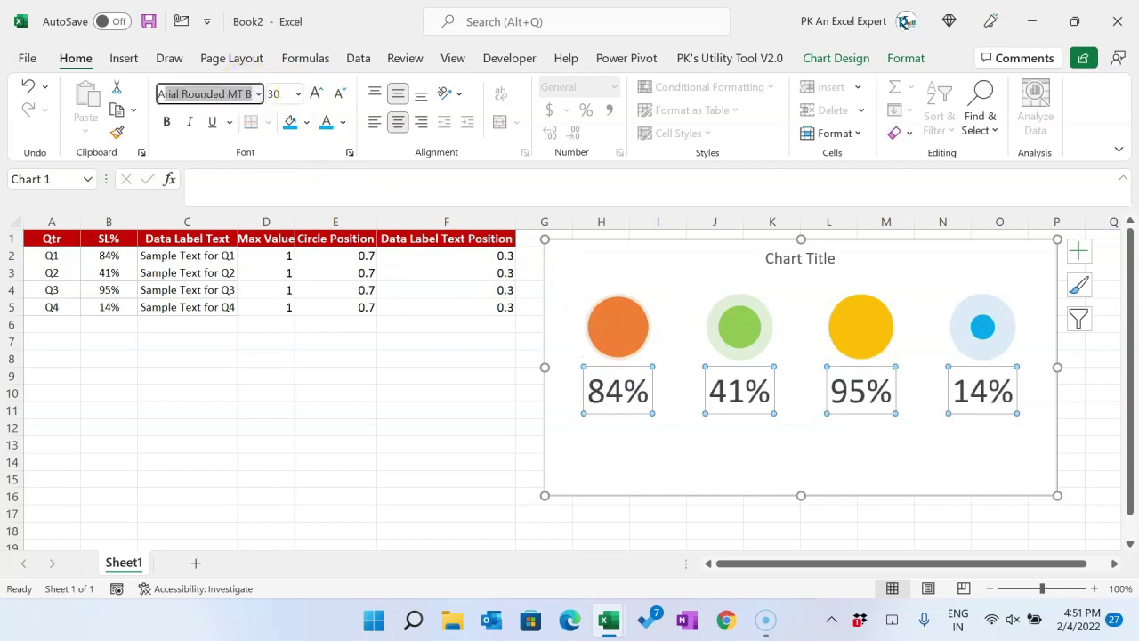
key("Return")
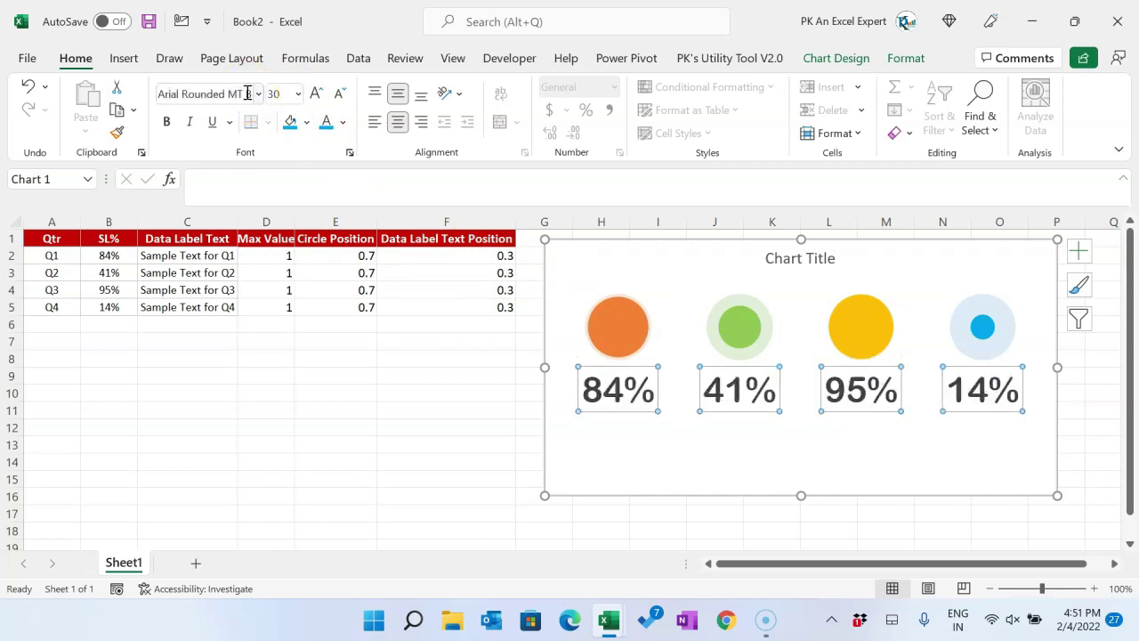
Colour the 84% label orange and the 41% label green
left_click(592, 411)
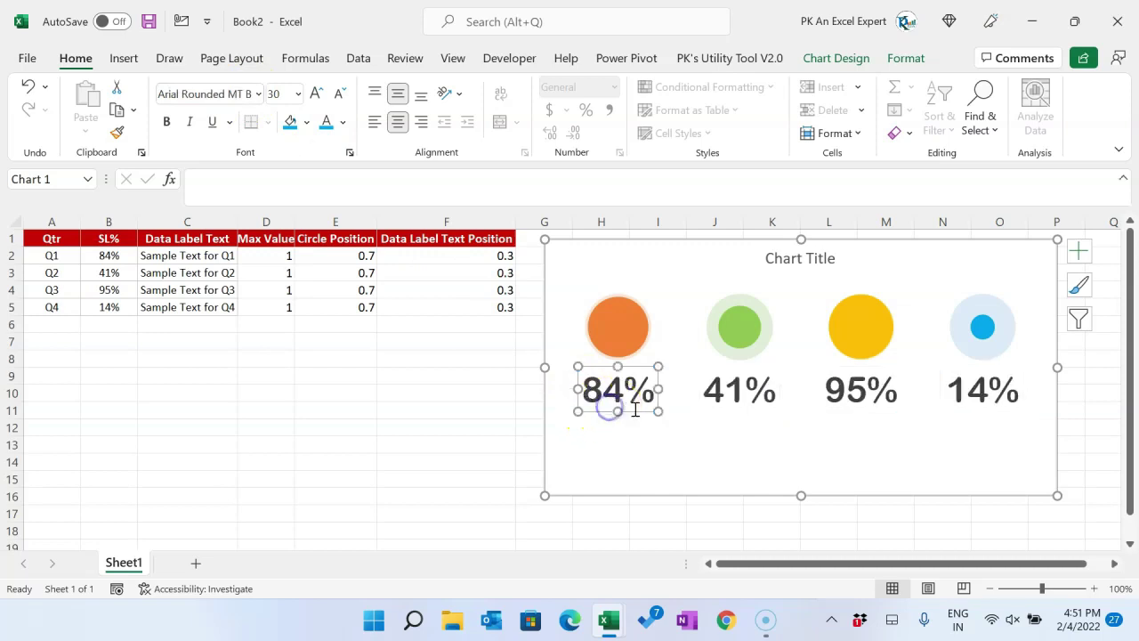
double_click(637, 409)
left_click(640, 412)
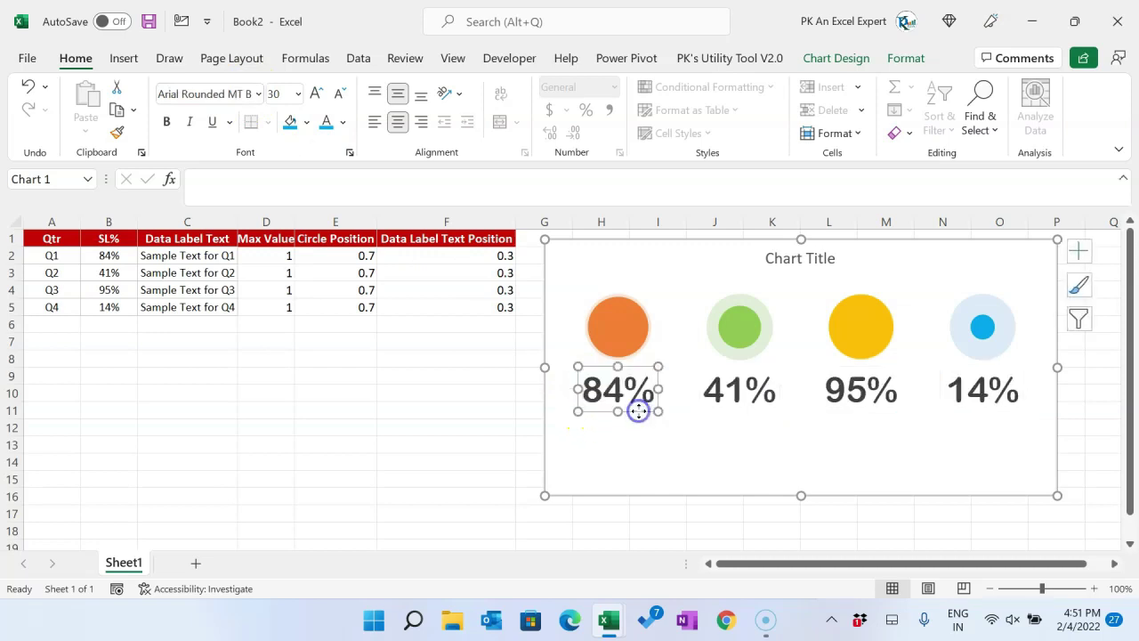
left_click(343, 122)
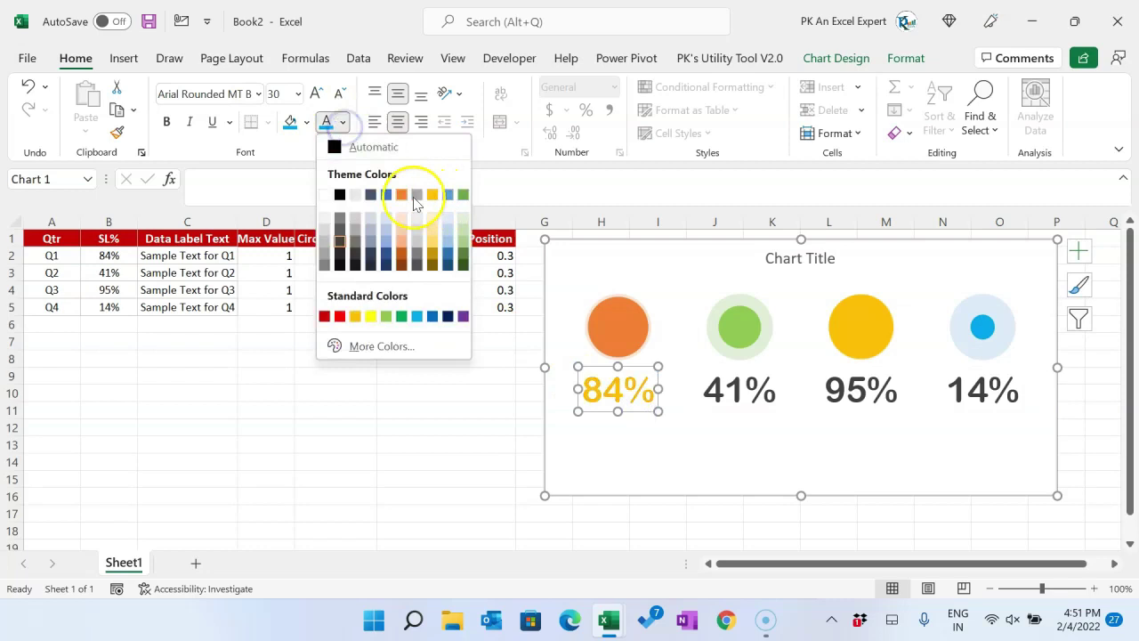
left_click(402, 198)
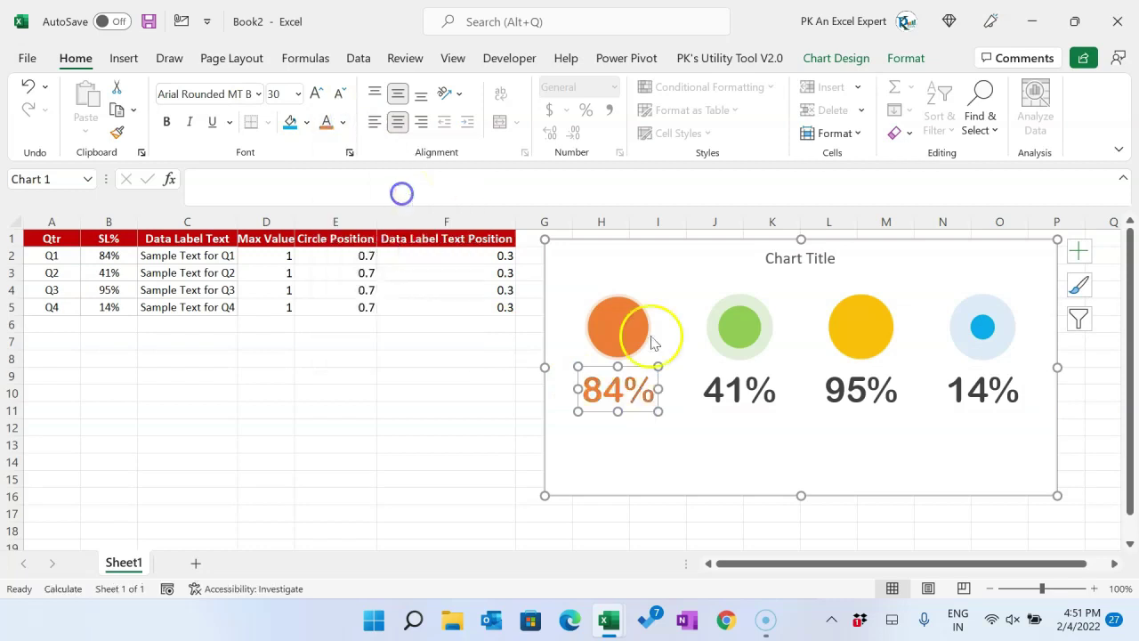
left_click(739, 398)
left_click(343, 122)
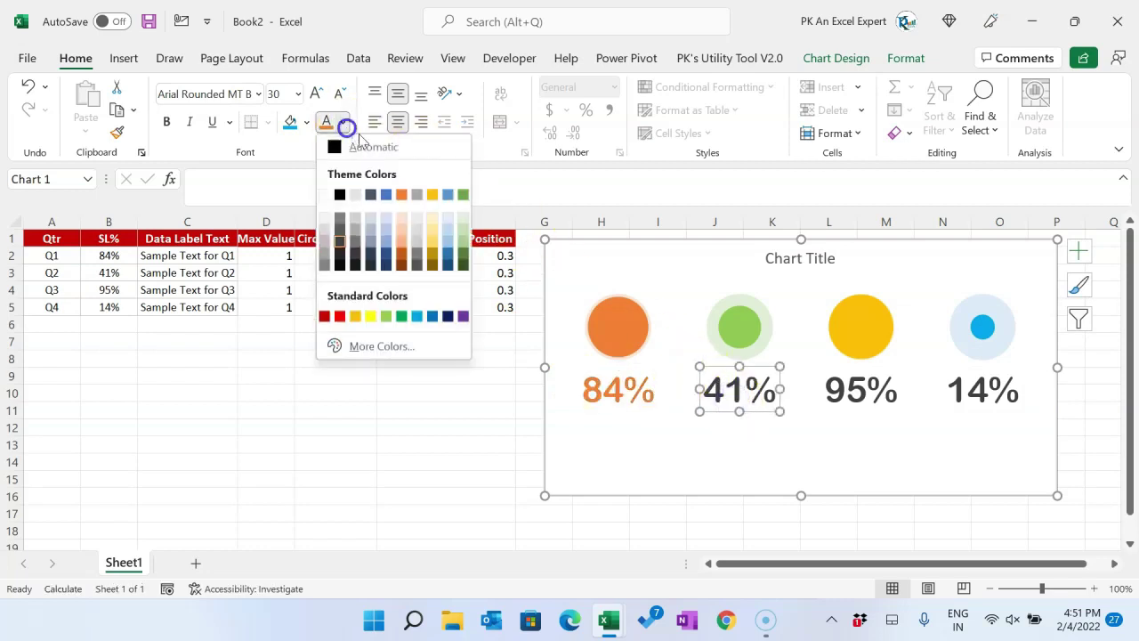
left_click(392, 317)
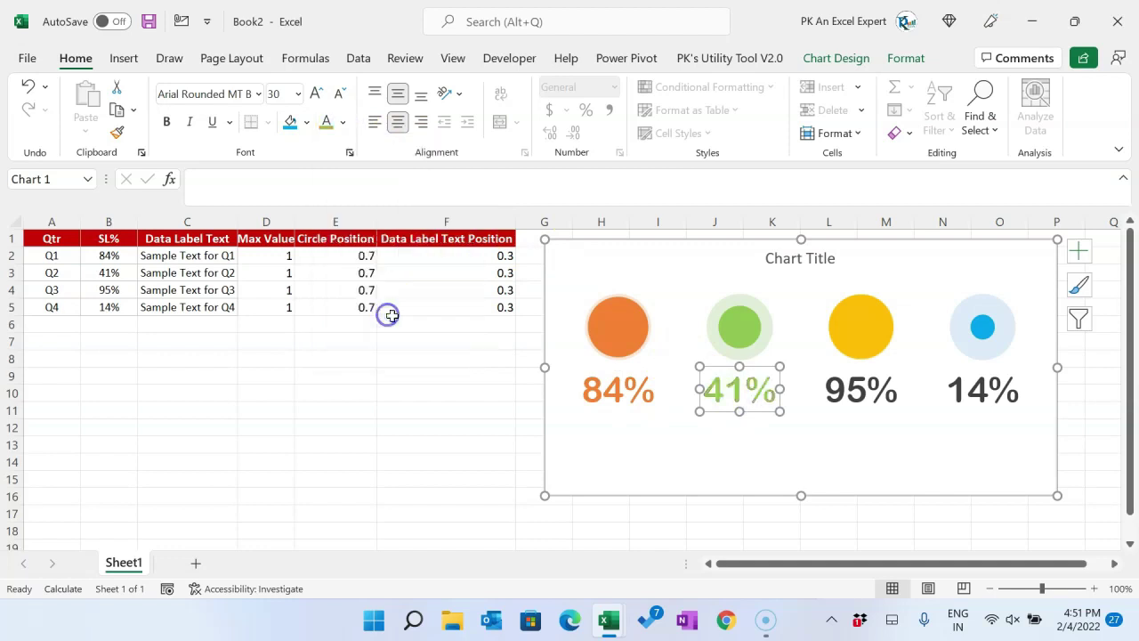
Colour the 95% label gold and the 14% label blue
left_click(850, 392)
left_click(343, 122)
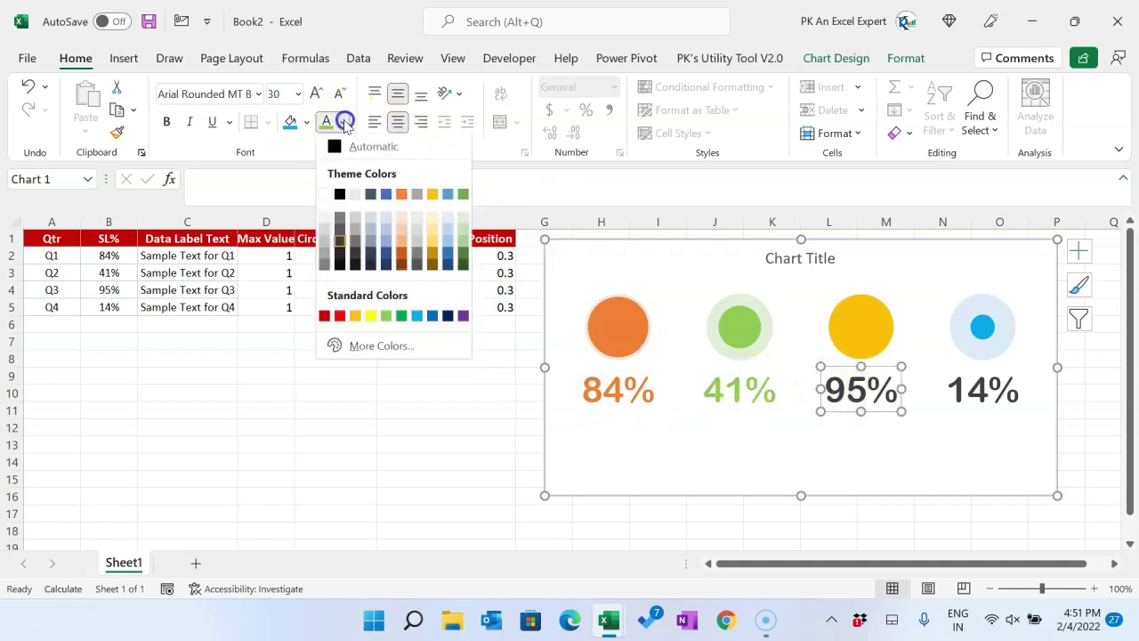
left_click(433, 195)
left_click(983, 391)
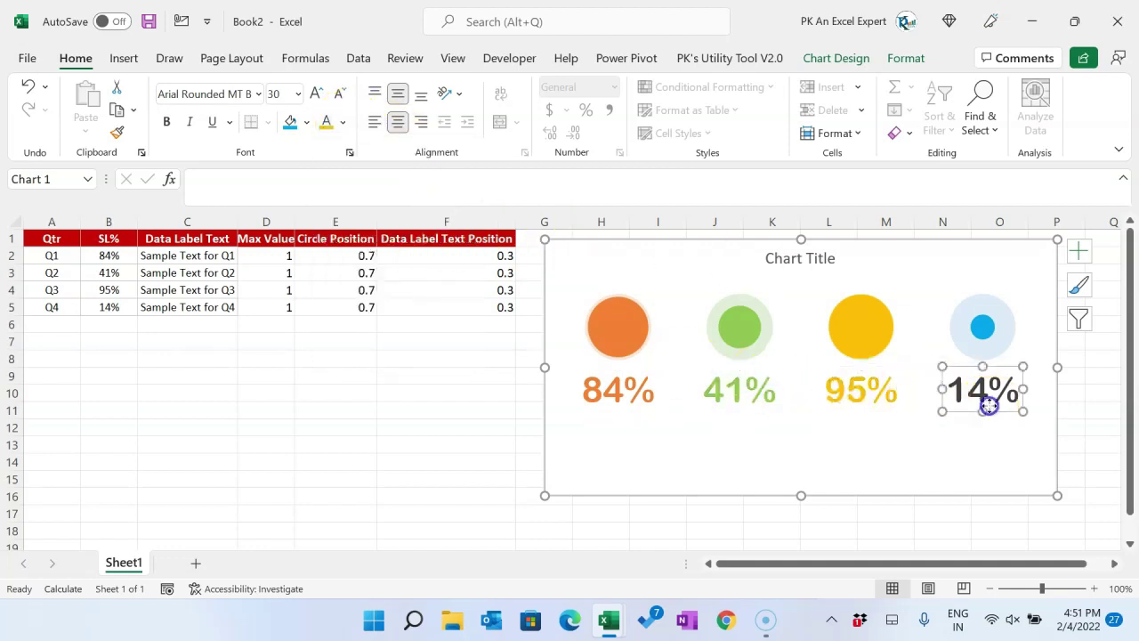
left_click(343, 123)
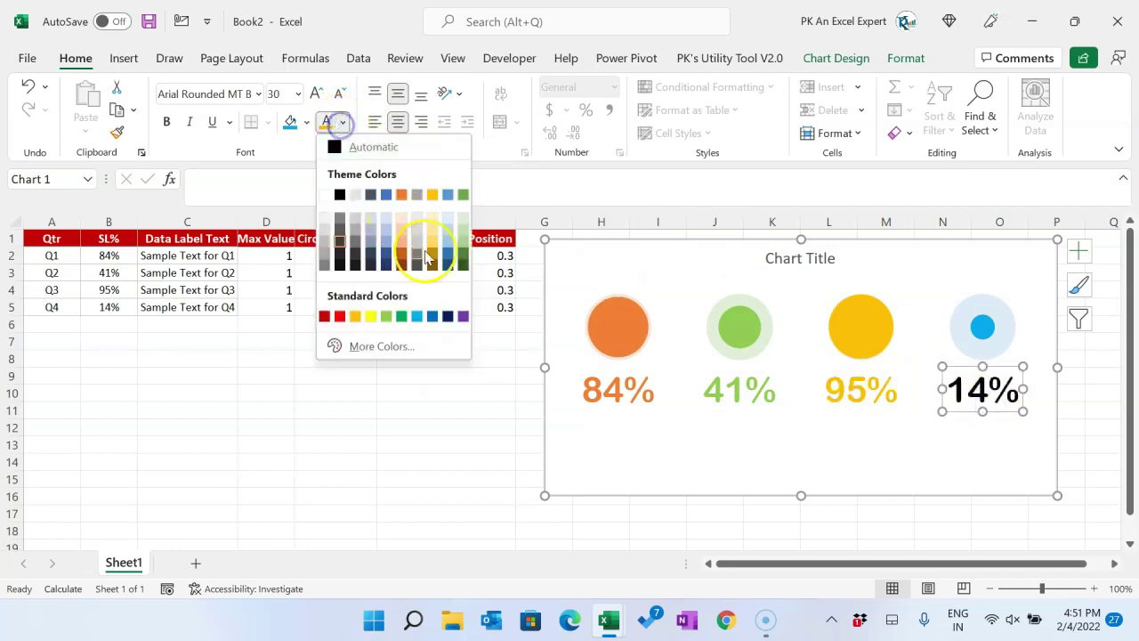
left_click(420, 316)
left_click(651, 463)
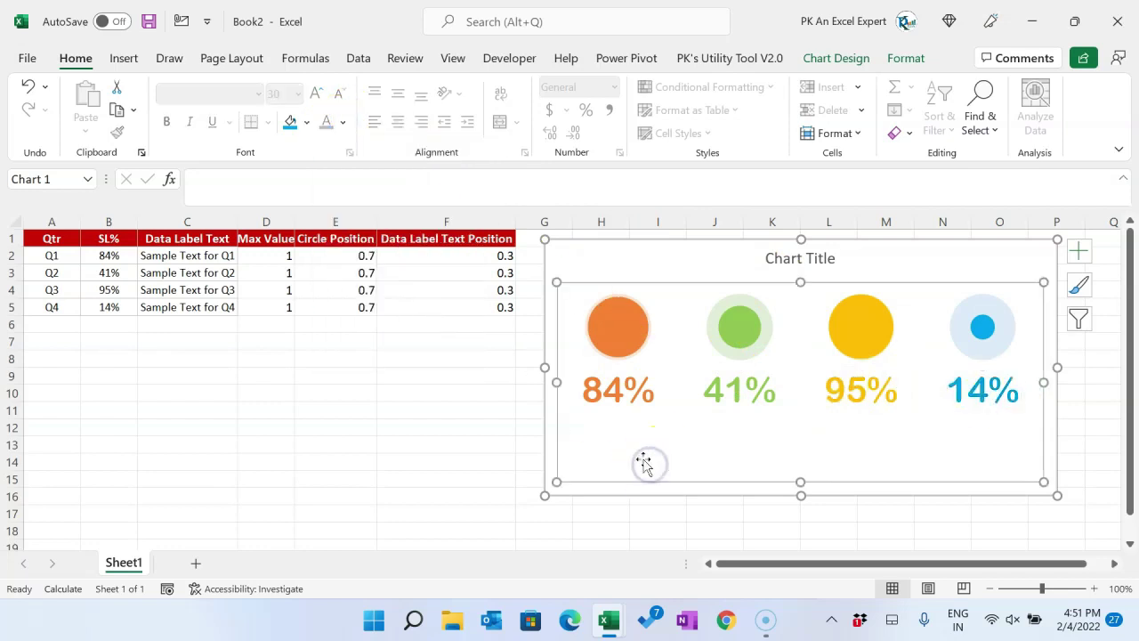
left_click(500, 443)
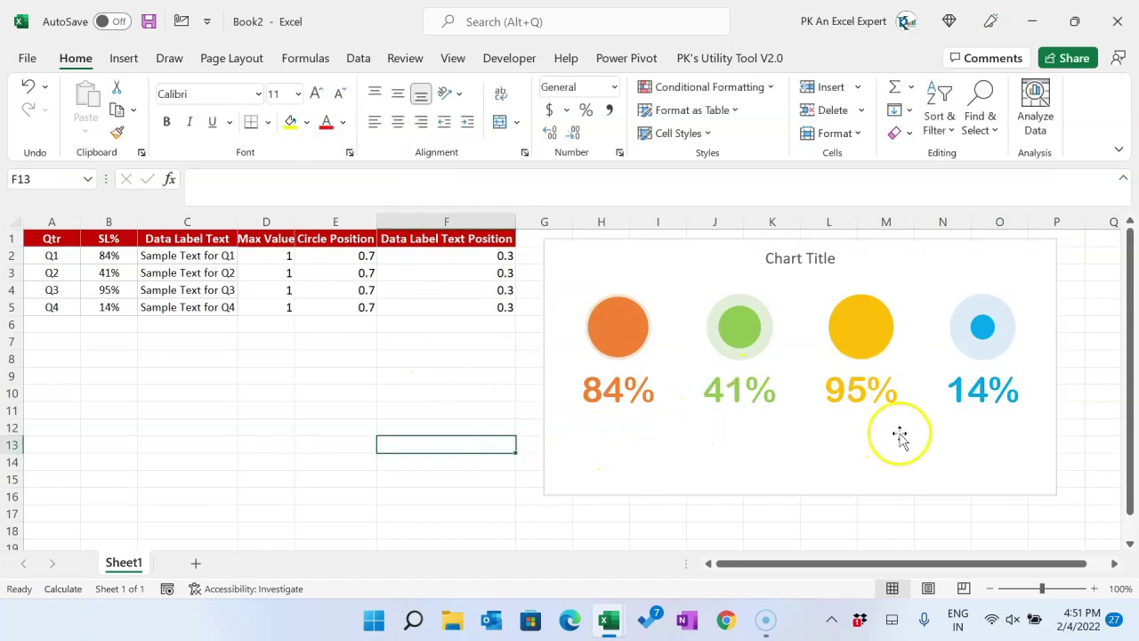
Add a new chart series named from the Data Label Text header with X values A2:A5
left_click_drag(187, 255, 193, 307)
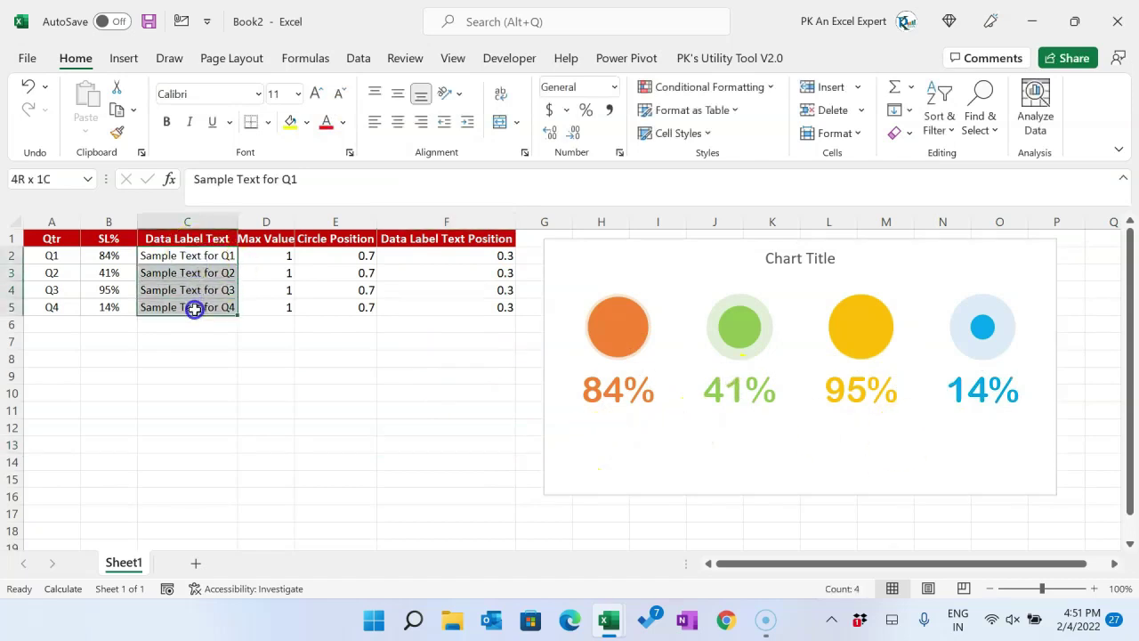
left_click(191, 238)
left_click(187, 258)
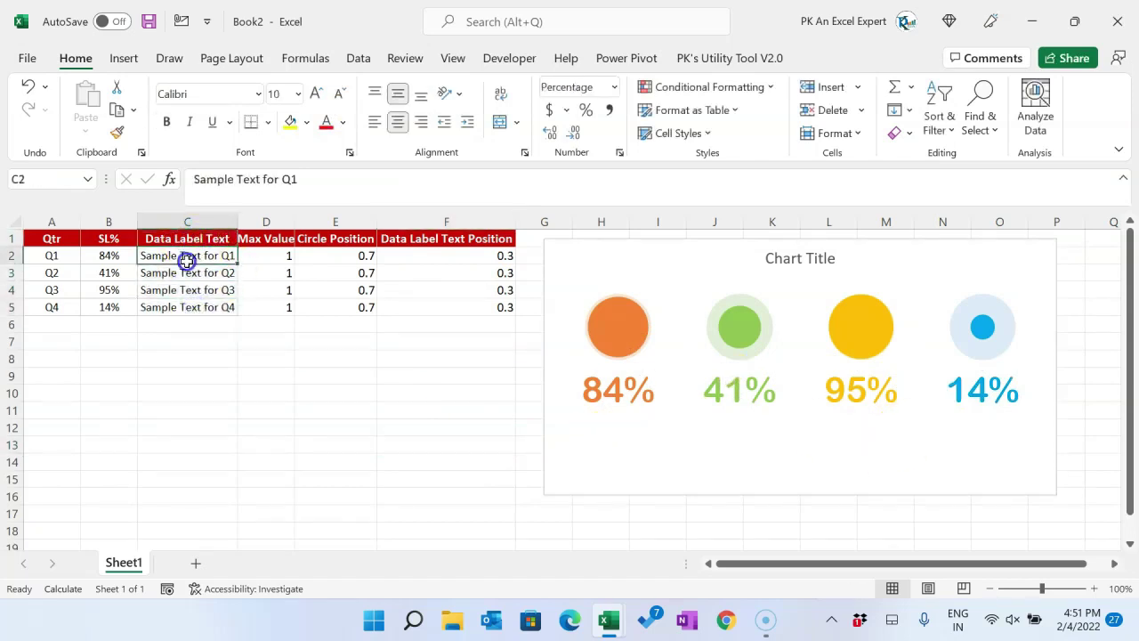
left_click(197, 307, "shift")
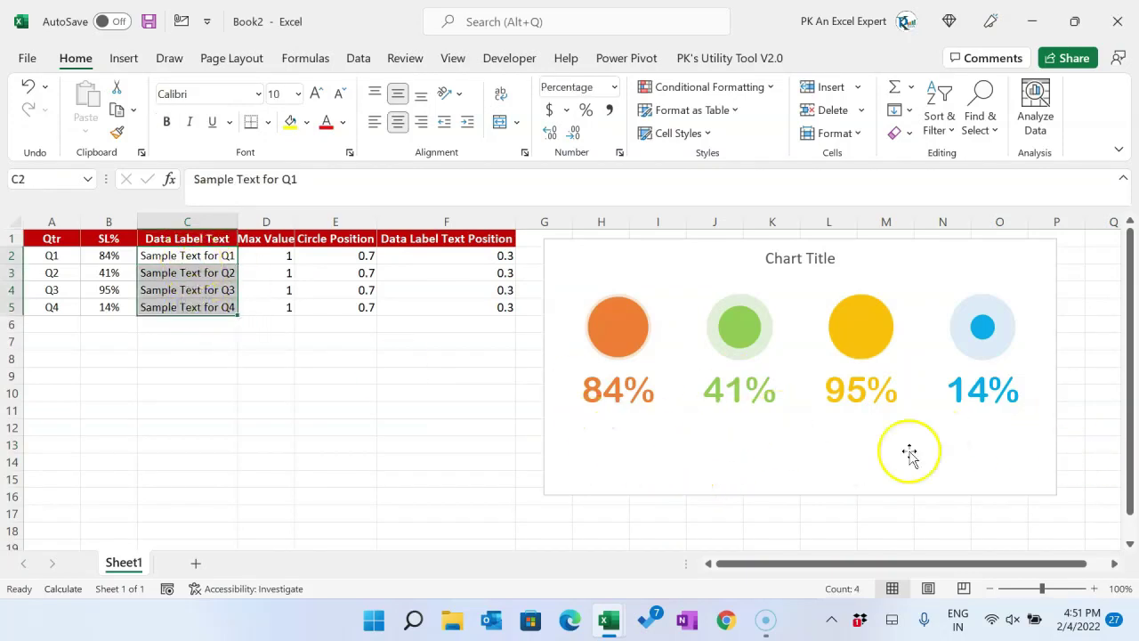
right_click(672, 459)
left_click(725, 389)
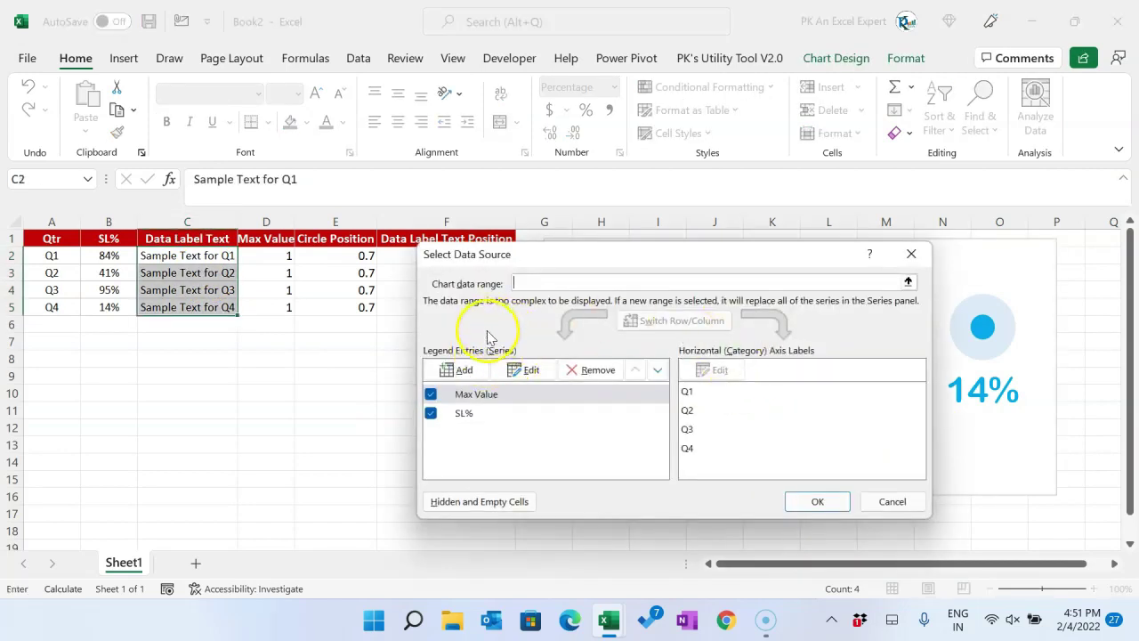
left_click(464, 370)
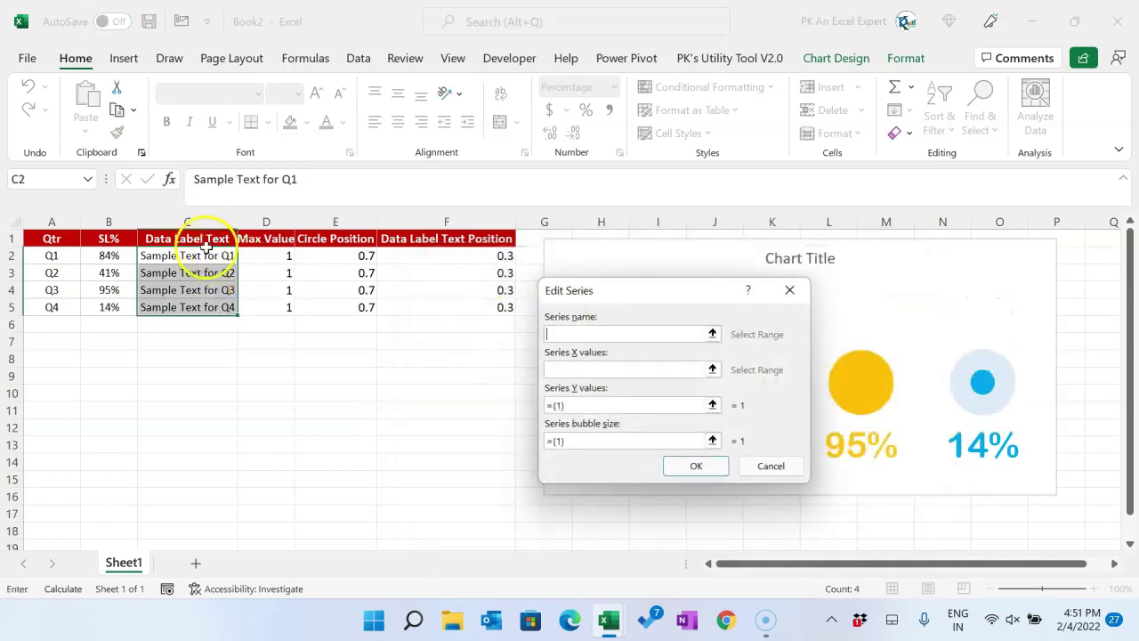
left_click(198, 239)
left_click(606, 338)
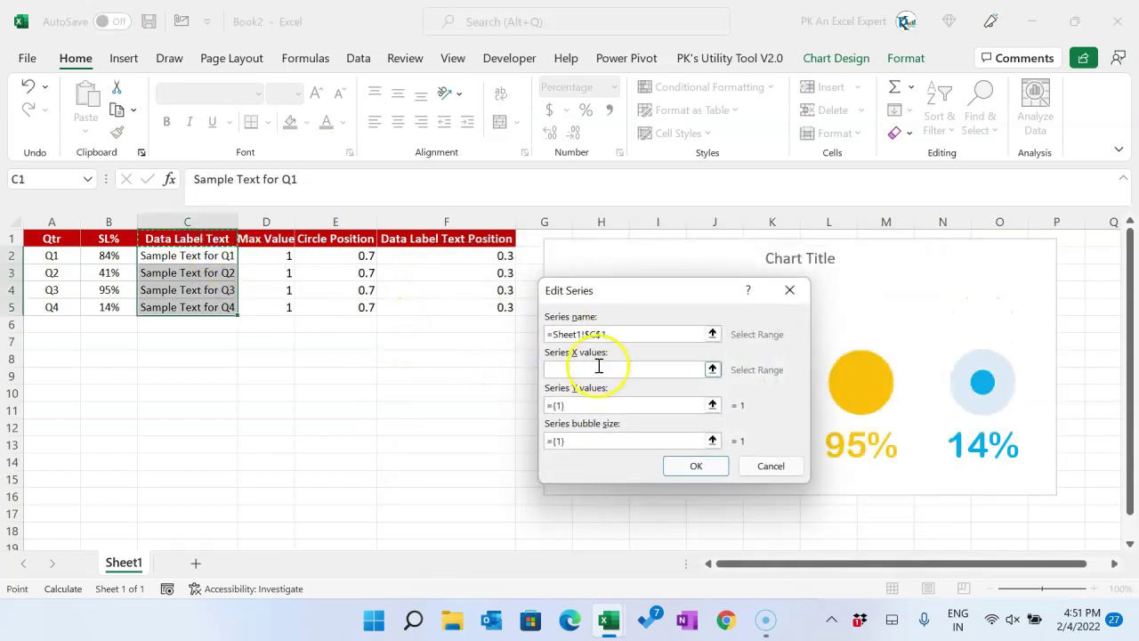
left_click_drag(51, 255, 56, 300)
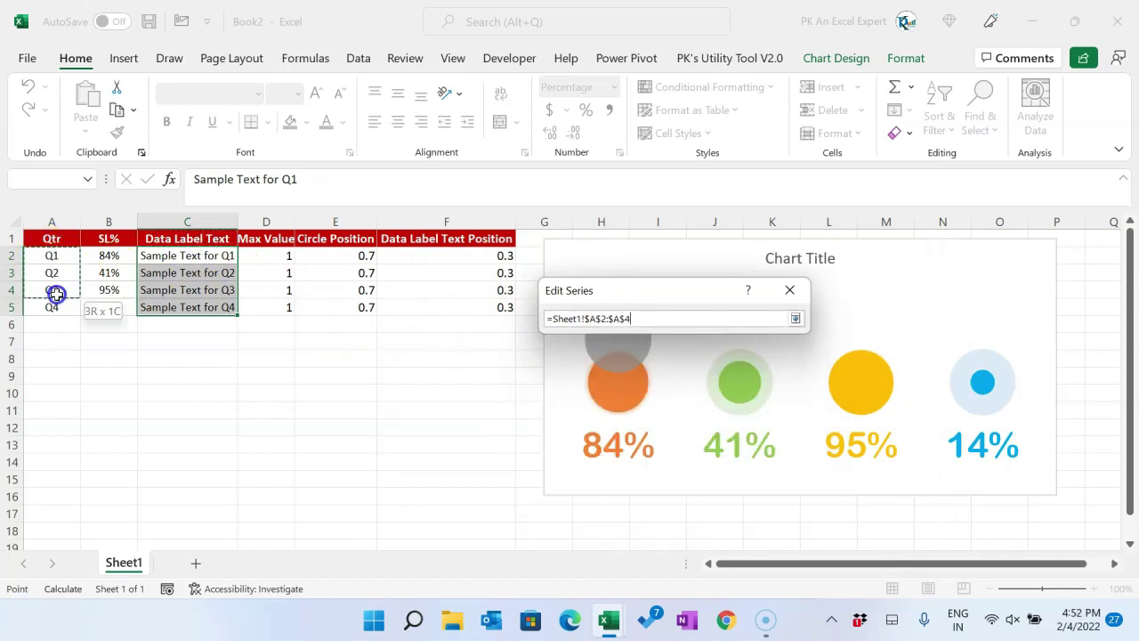
Set the new series' Y values and bubble sizes to F2:F5 and confirm
left_click(604, 406)
key("BackSpace")
left_click(458, 256)
left_click_drag(463, 254, 463, 304)
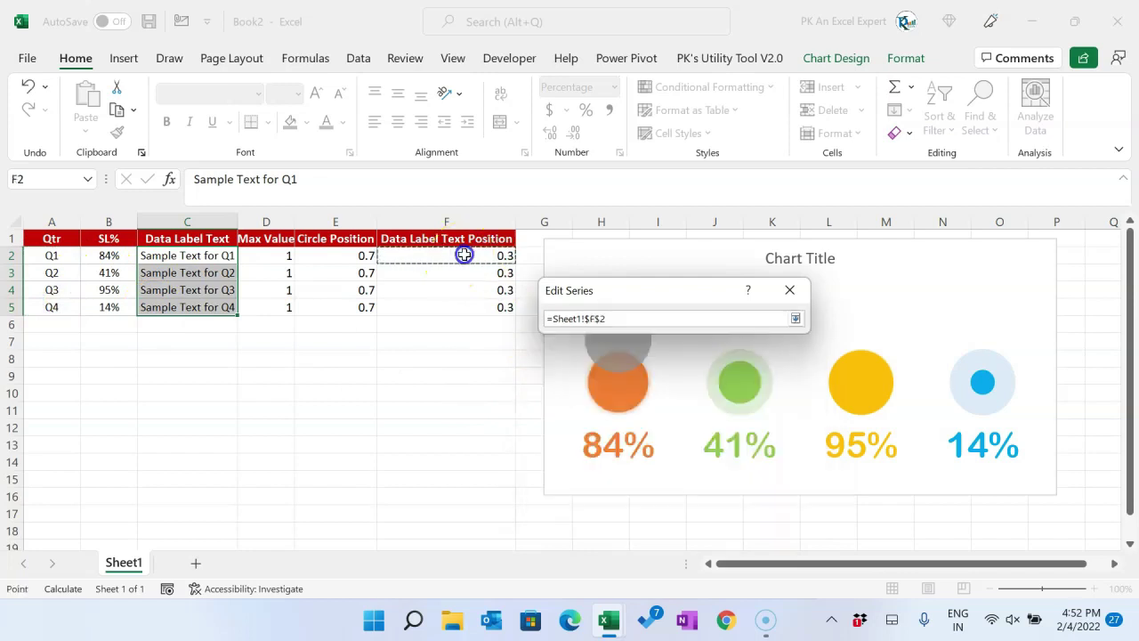
left_click(610, 443)
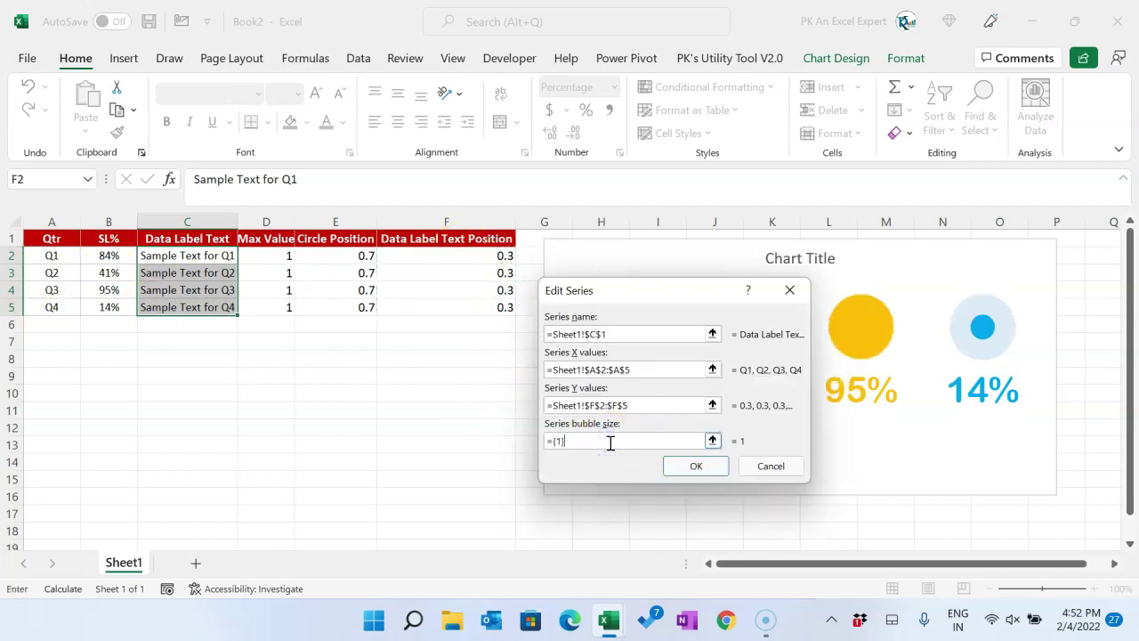
left_click_drag(473, 257, 481, 306)
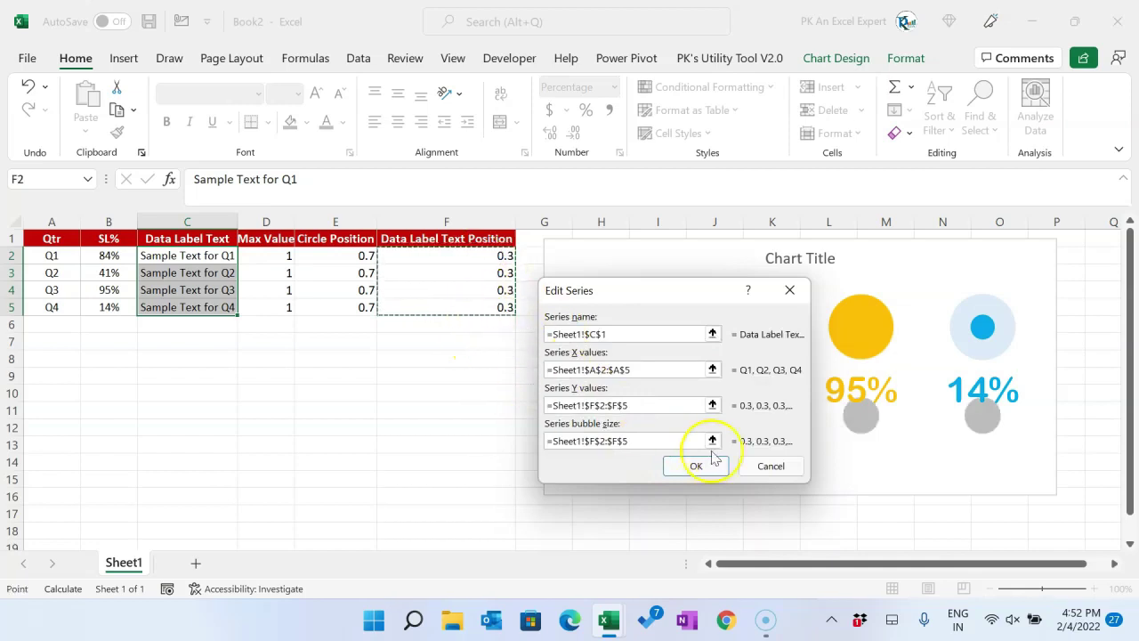
left_click(696, 467)
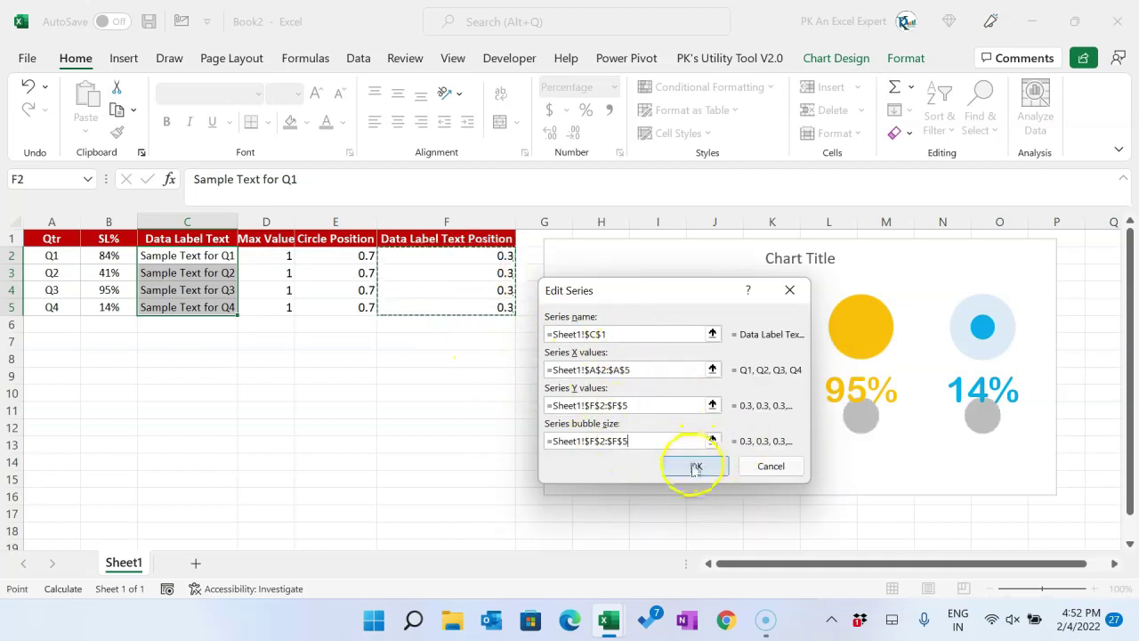
left_click(801, 501)
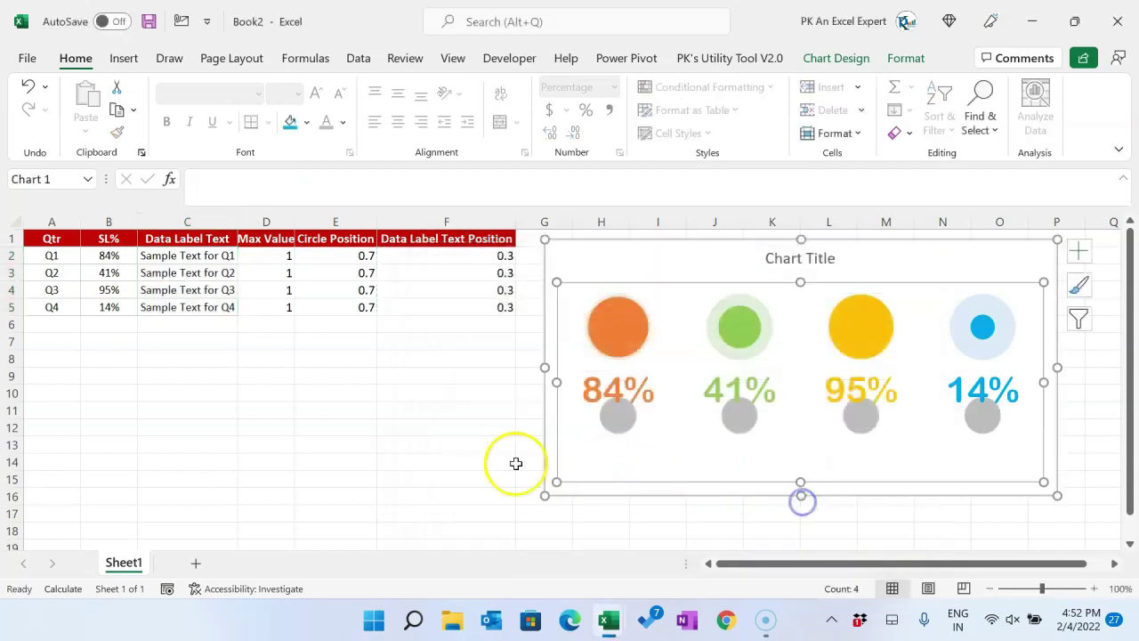
Add data labels to the grey bubble series
left_click(623, 418)
right_click(618, 418)
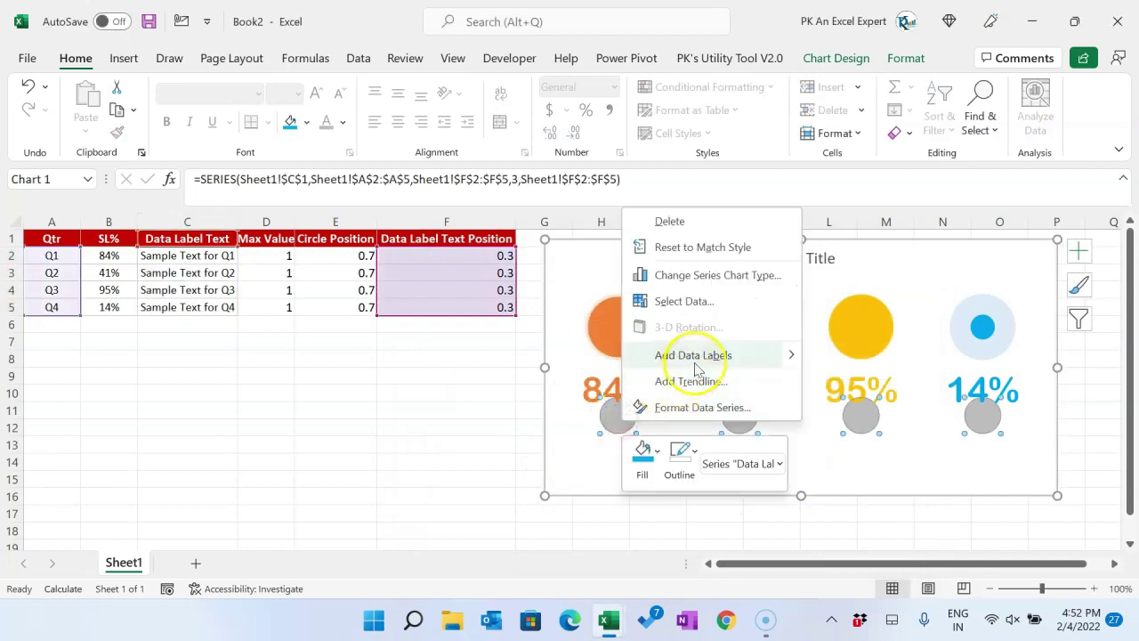
left_click(693, 355)
left_click(651, 416)
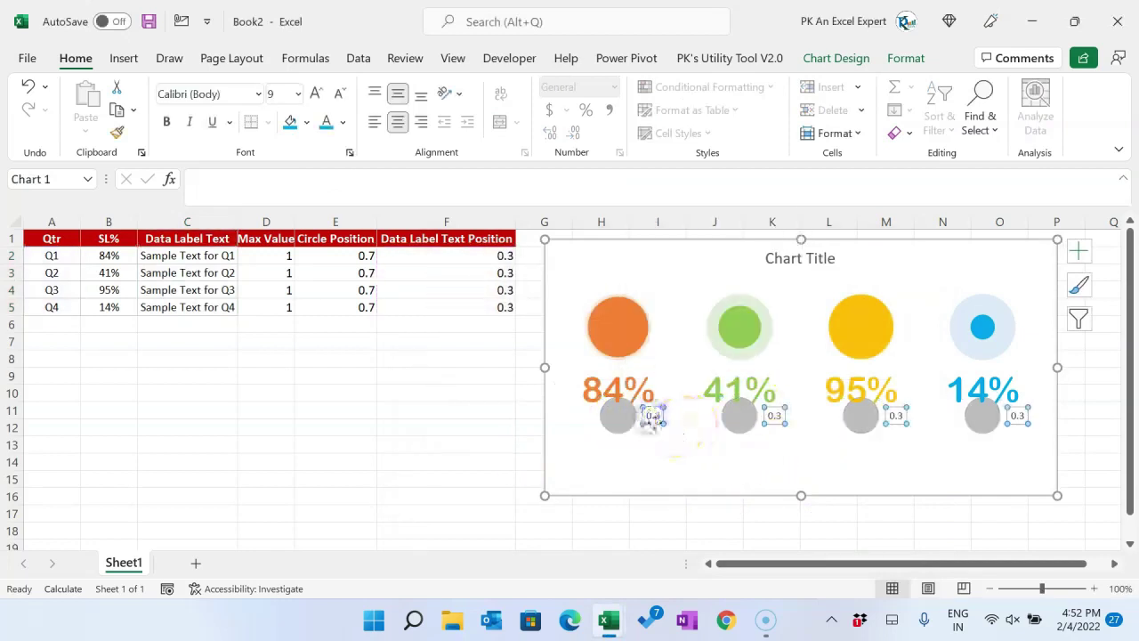
right_click(652, 423)
left_click(738, 407)
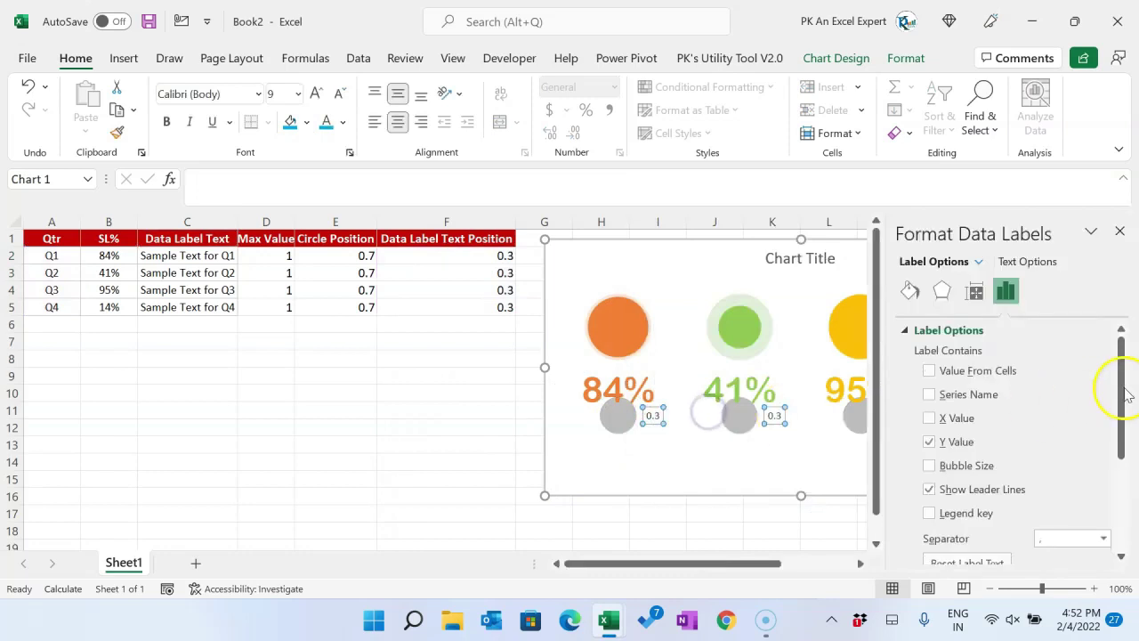
Make the grey bubble labels show the C2:C5 text without the 0.3 value, placed below
left_click(973, 373)
left_click_drag(200, 255, 203, 302)
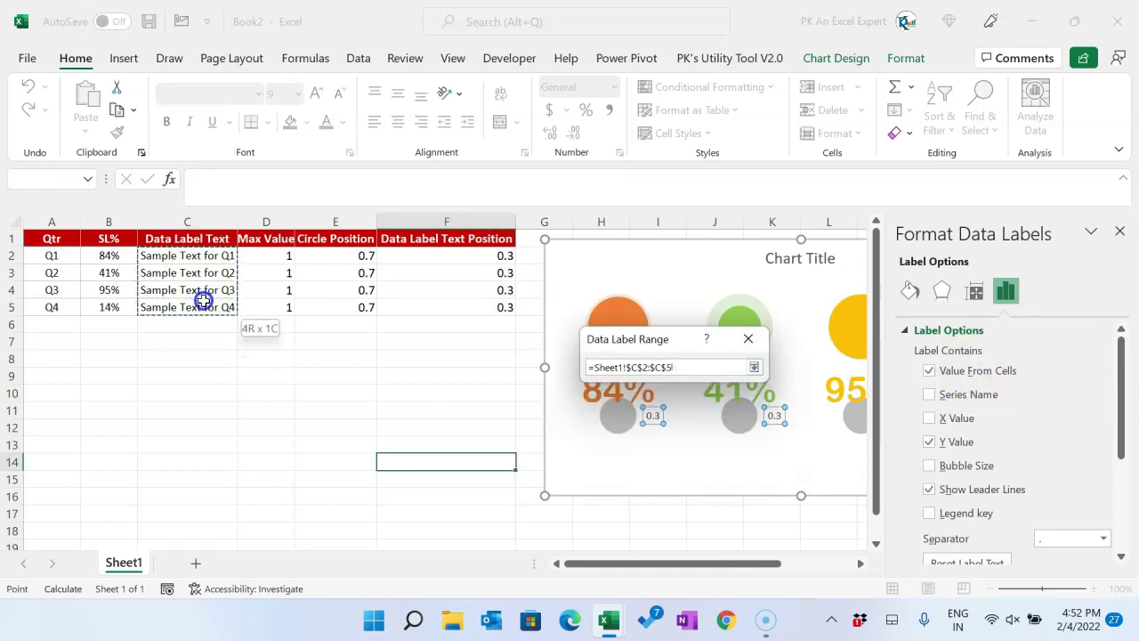
left_click(661, 417)
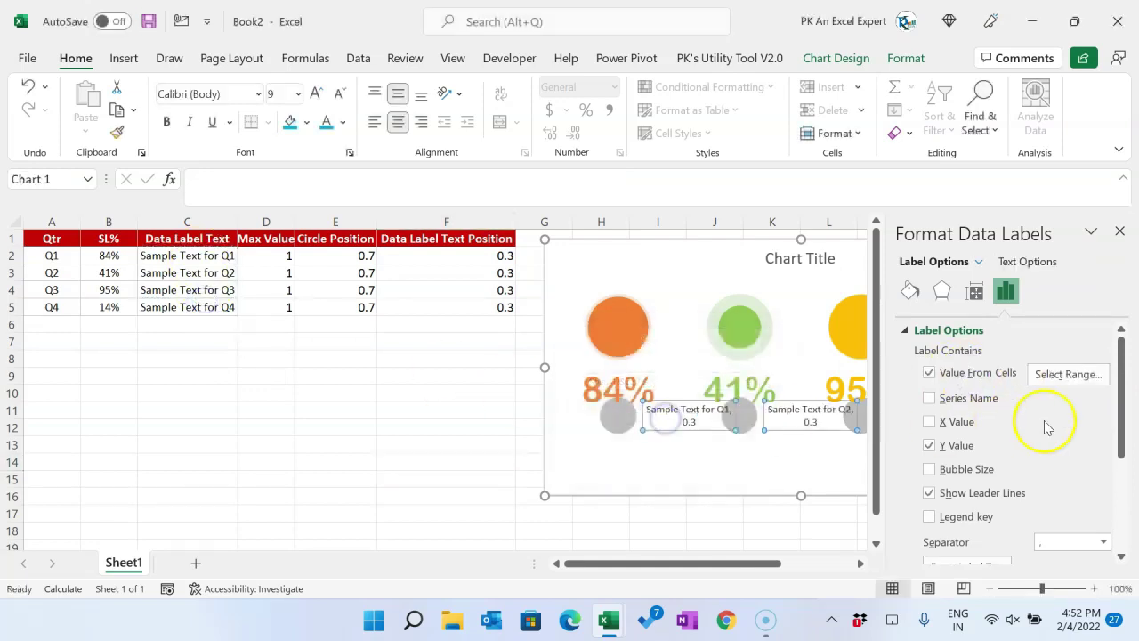
left_click(929, 445)
left_click_drag(1119, 391, 1127, 500)
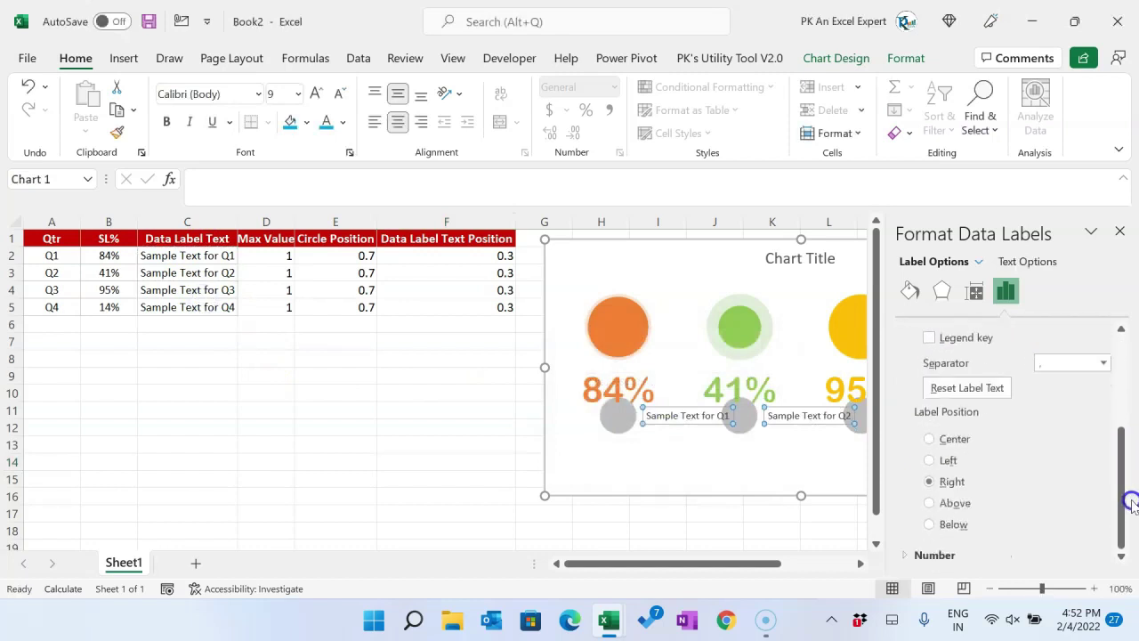
left_click(954, 524)
left_click(1119, 231)
left_click(446, 462)
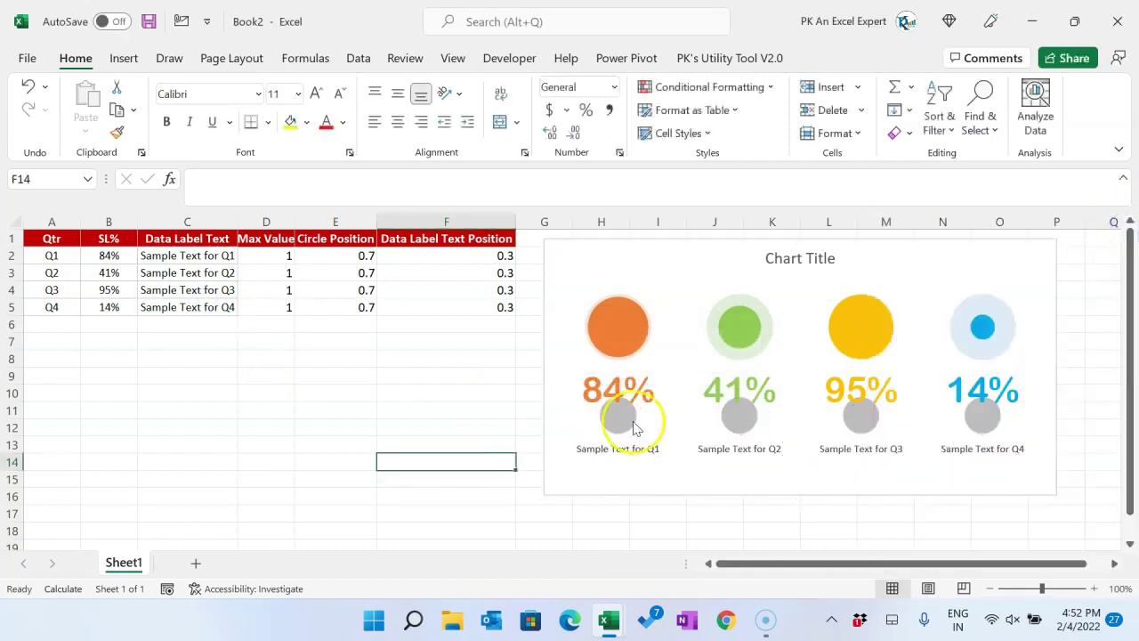
Hide the grey bubbles with No Fill and No Outline
left_click(621, 419)
left_click(623, 424)
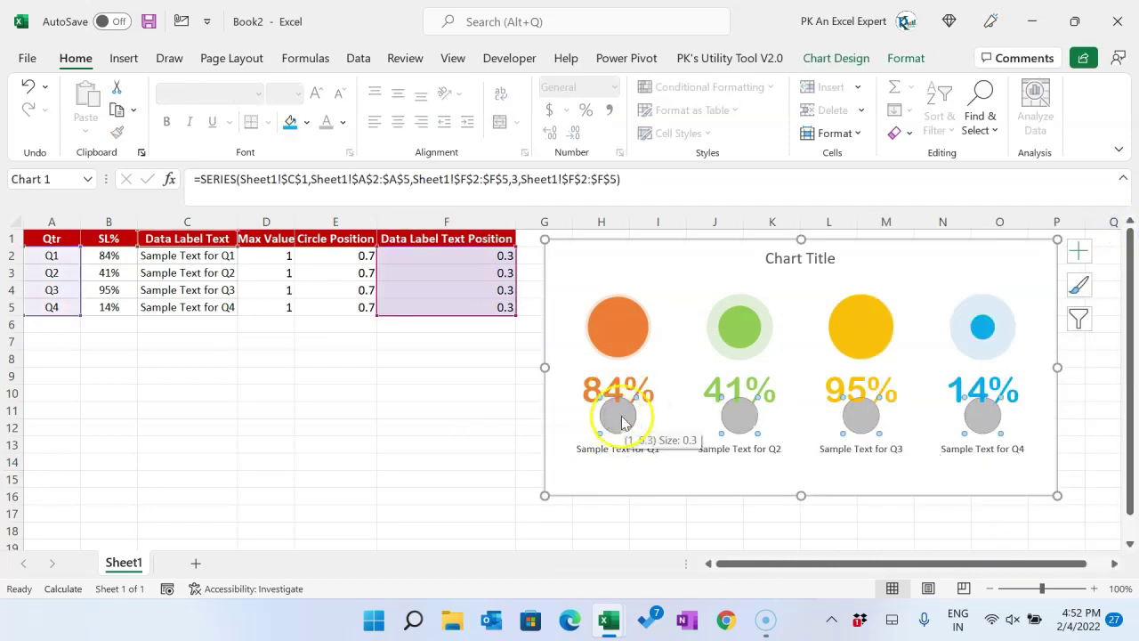
left_click(907, 58)
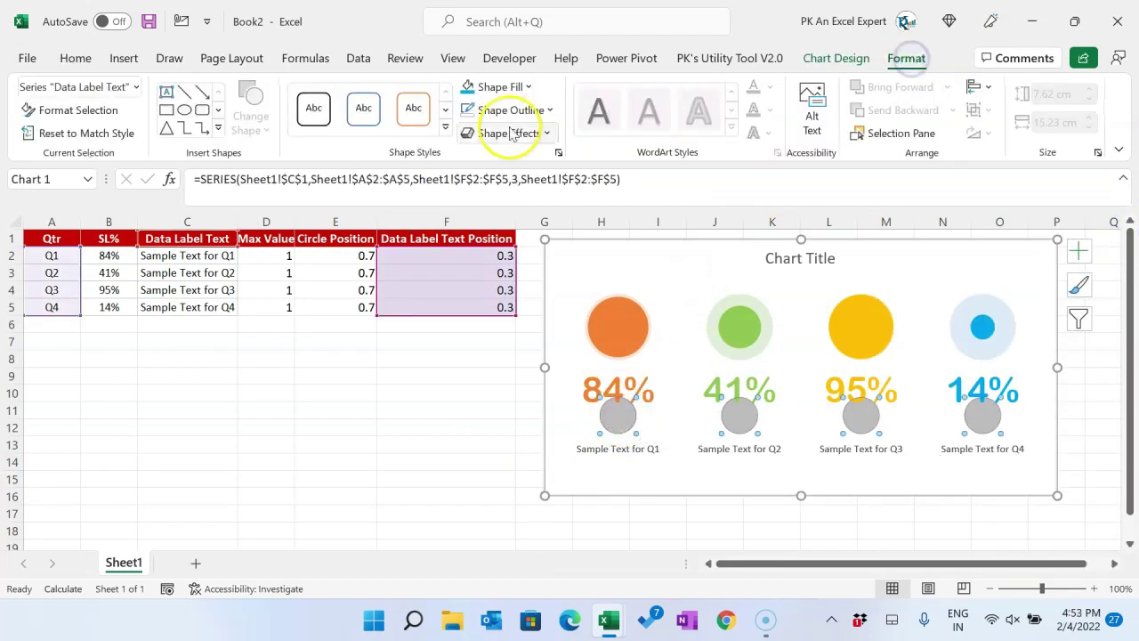
left_click(512, 89)
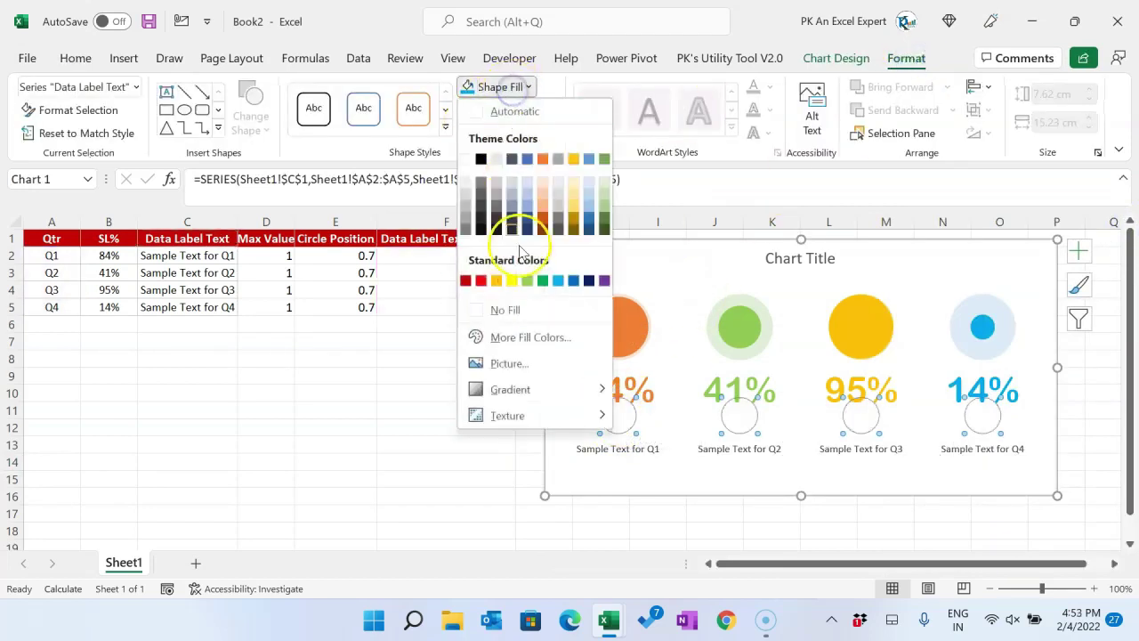
left_click(503, 311)
left_click(514, 110)
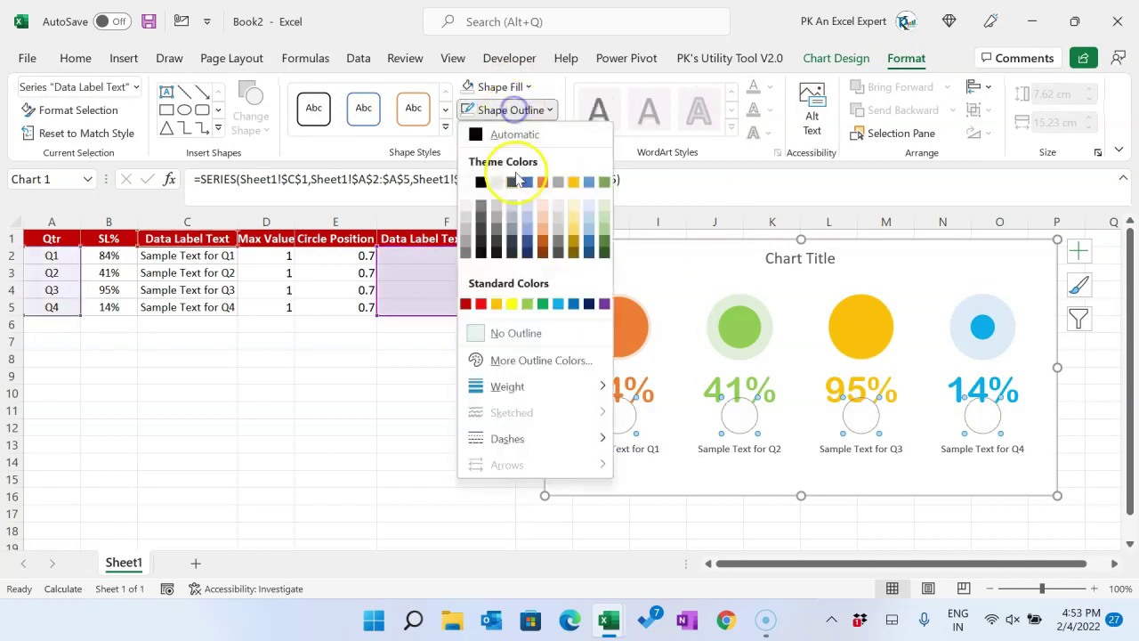
left_click(519, 335)
left_click(410, 408)
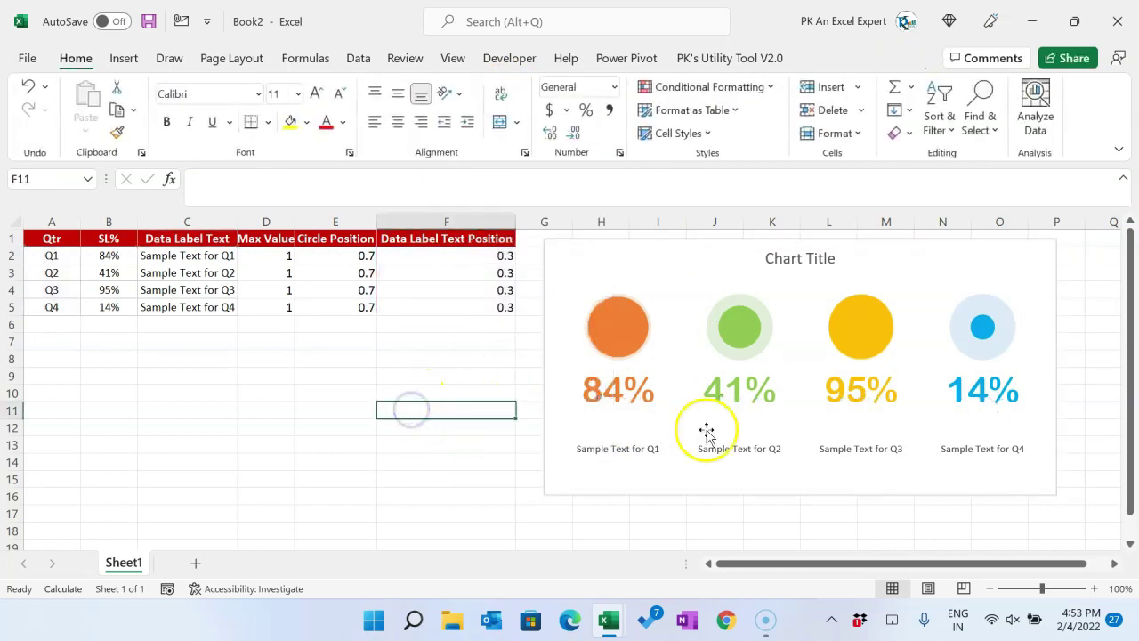
Set the quarter text labels to Arial Rounded MT Bold at a larger font size
left_click(639, 452)
left_click(226, 96)
type("Ar")
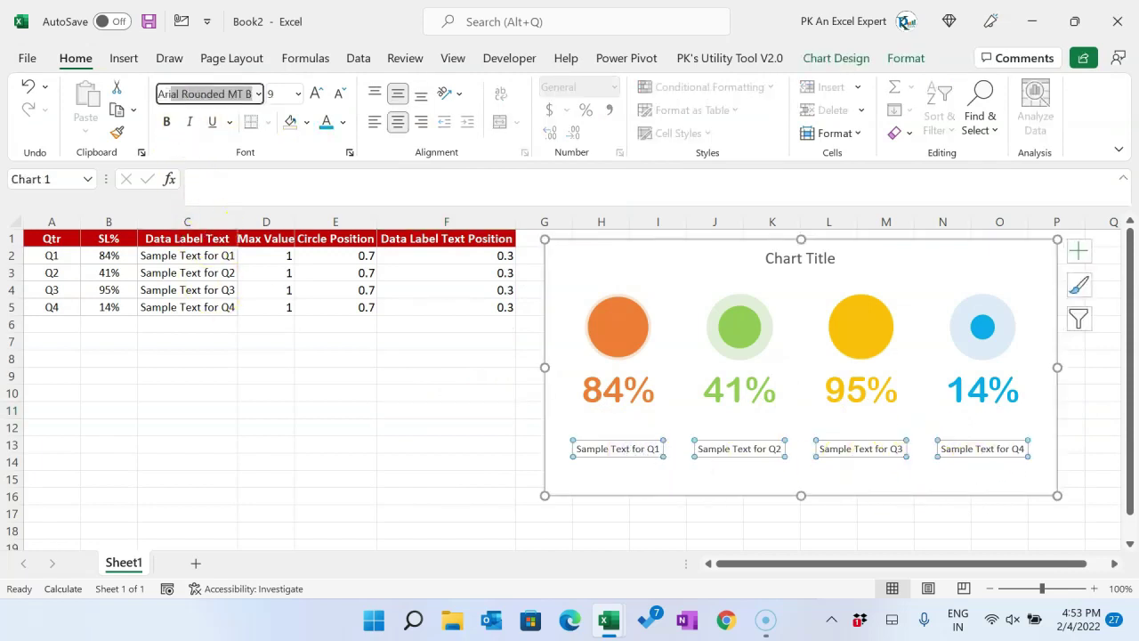
type("12")
key("Return")
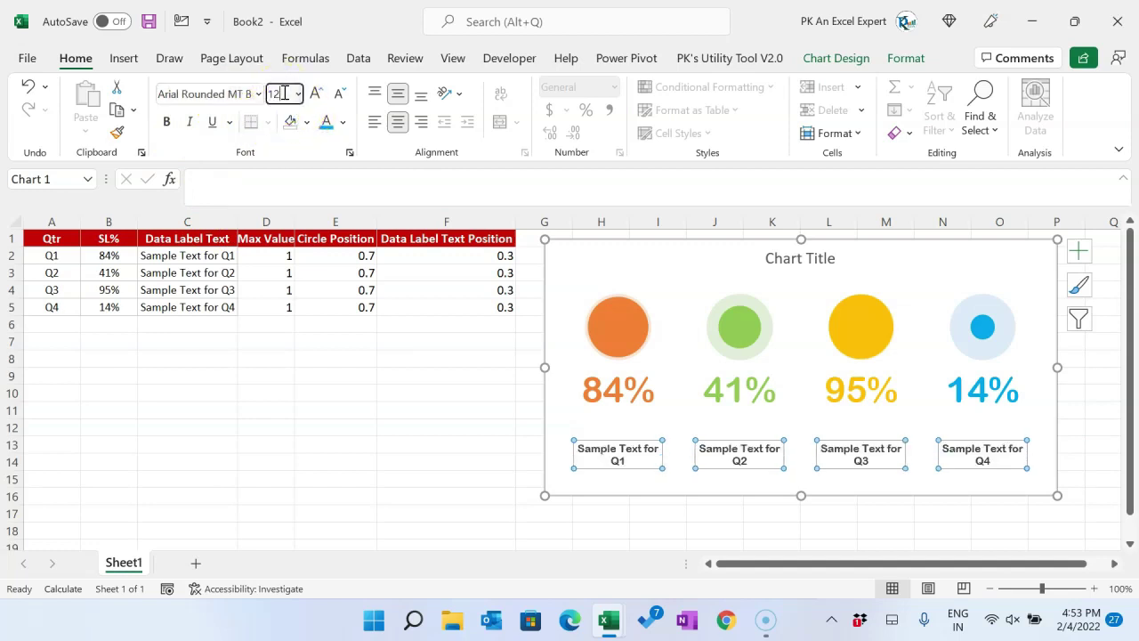
type("14")
key("Return")
left_click(334, 392)
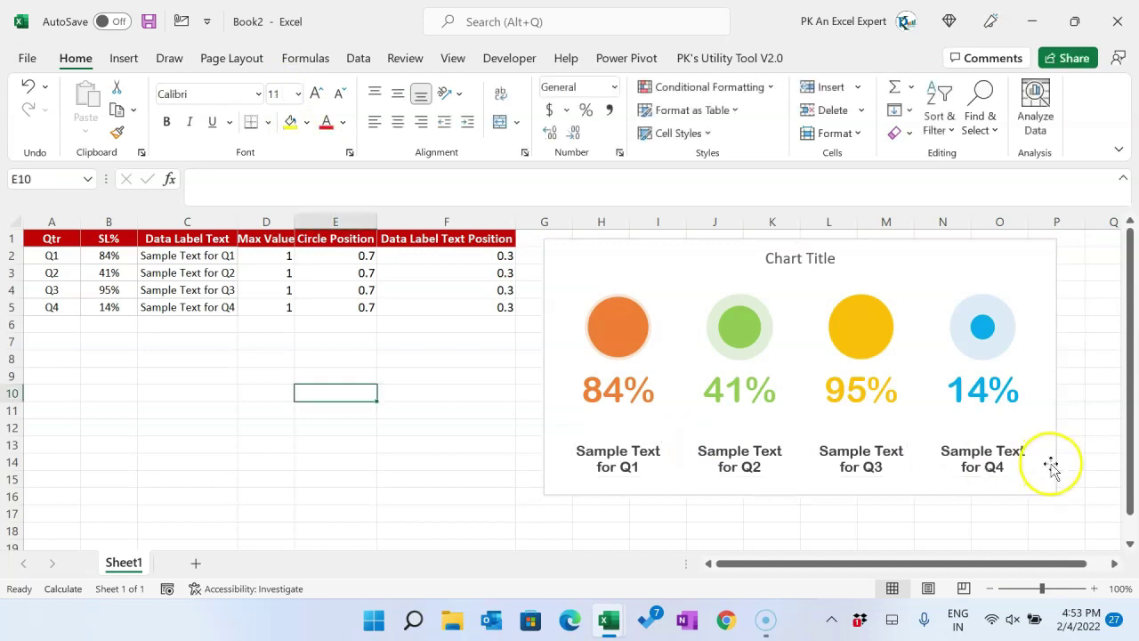
Colour the Q1 label dark orange and the Q2 label dark green
left_click(649, 466)
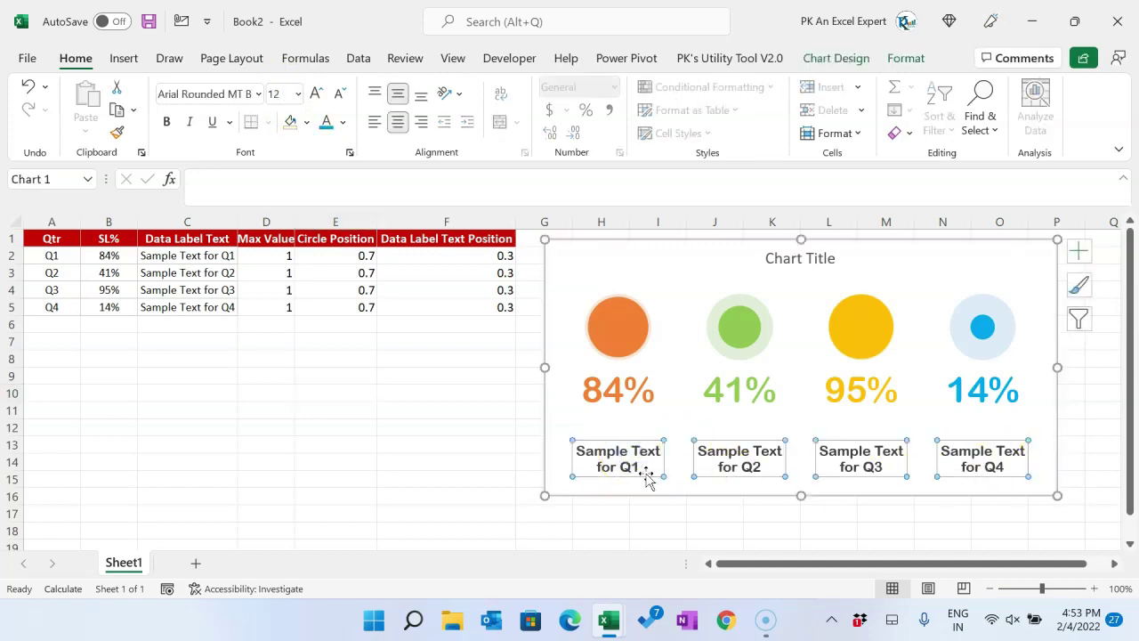
left_click(648, 475)
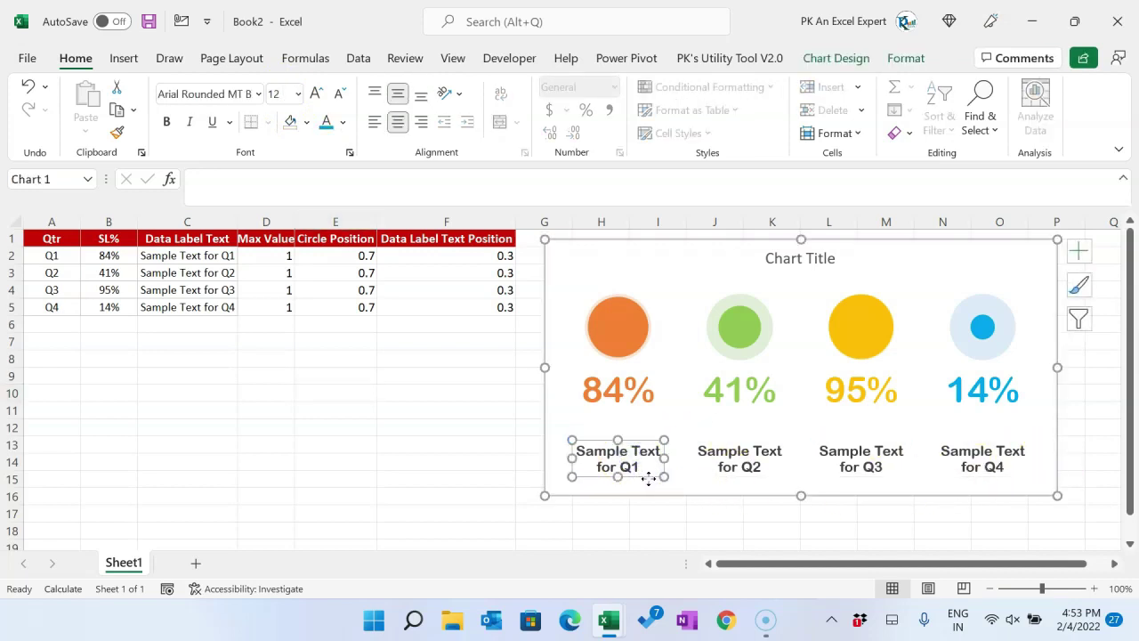
left_click(343, 122)
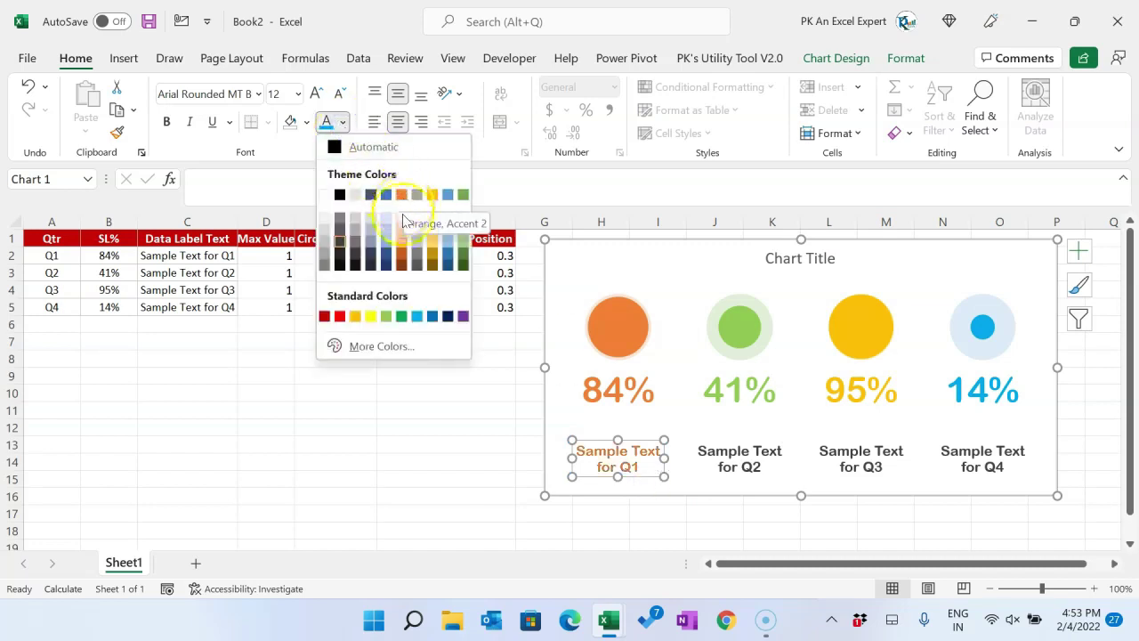
left_click(404, 258)
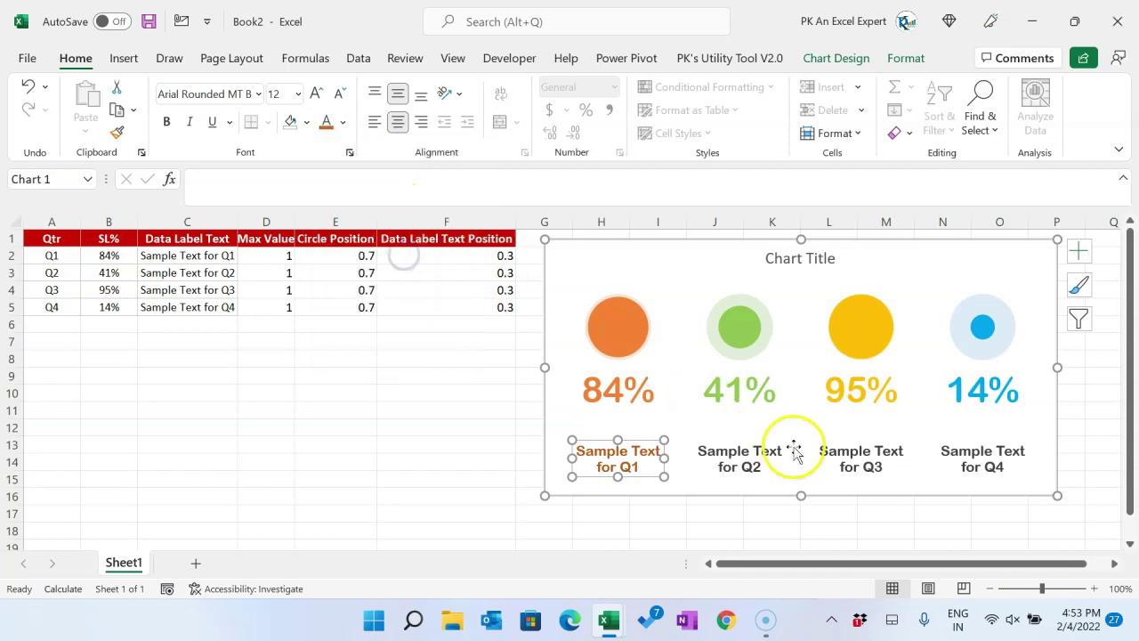
left_click(748, 459)
left_click(340, 123)
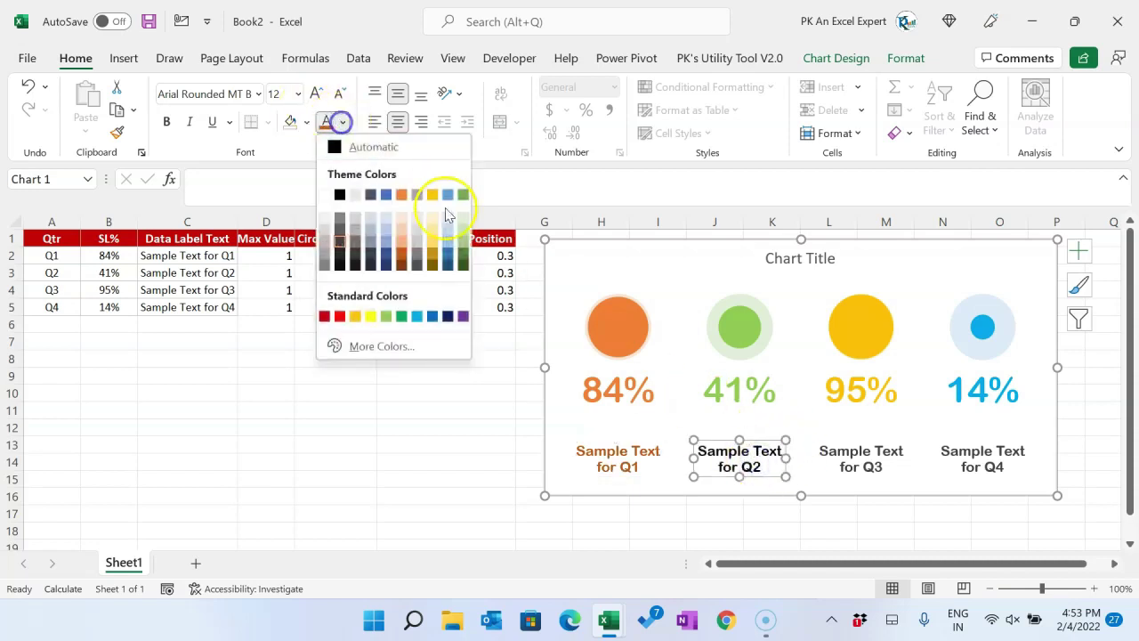
left_click(463, 259)
Colour the Q3 label dark gold and the Q4 label blue
left_click(864, 463)
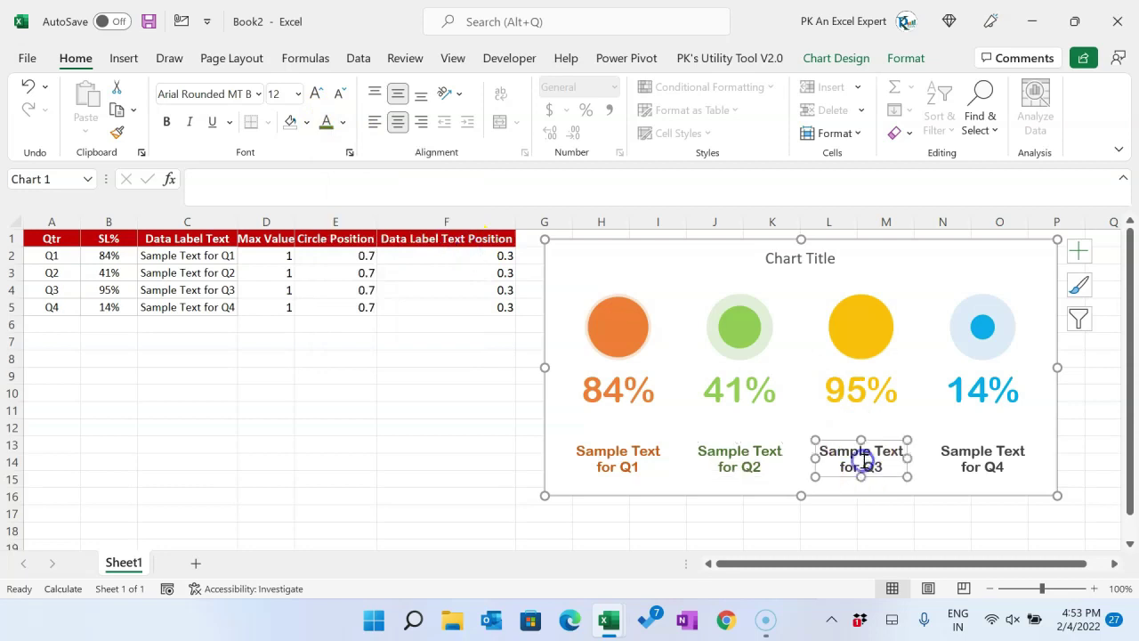
left_click(342, 124)
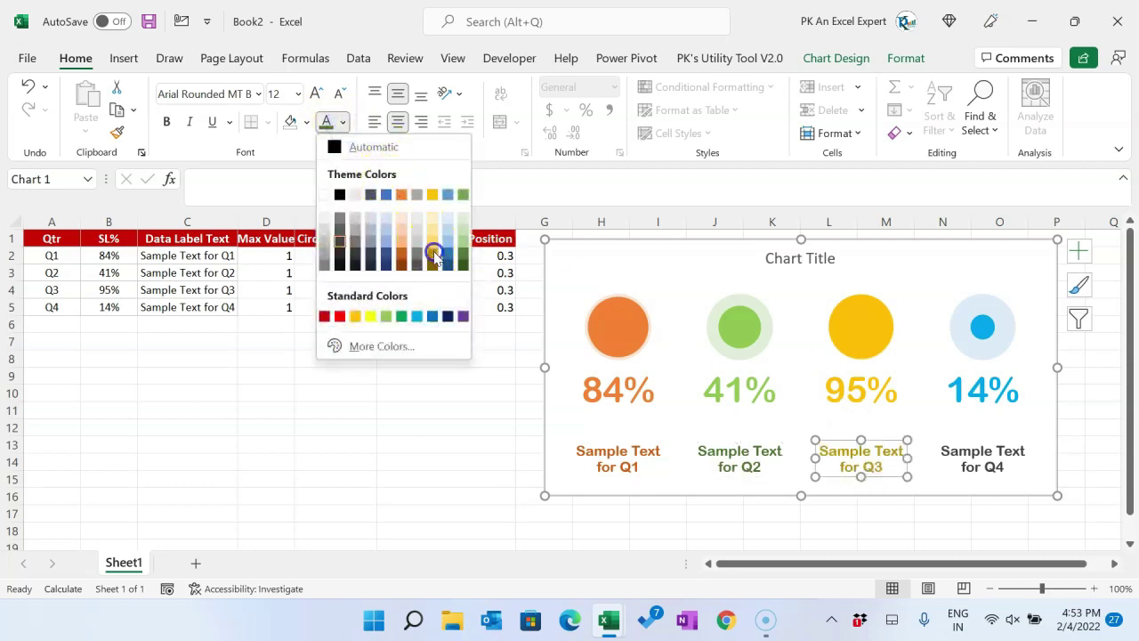
left_click(434, 258)
left_click(968, 461)
left_click(343, 122)
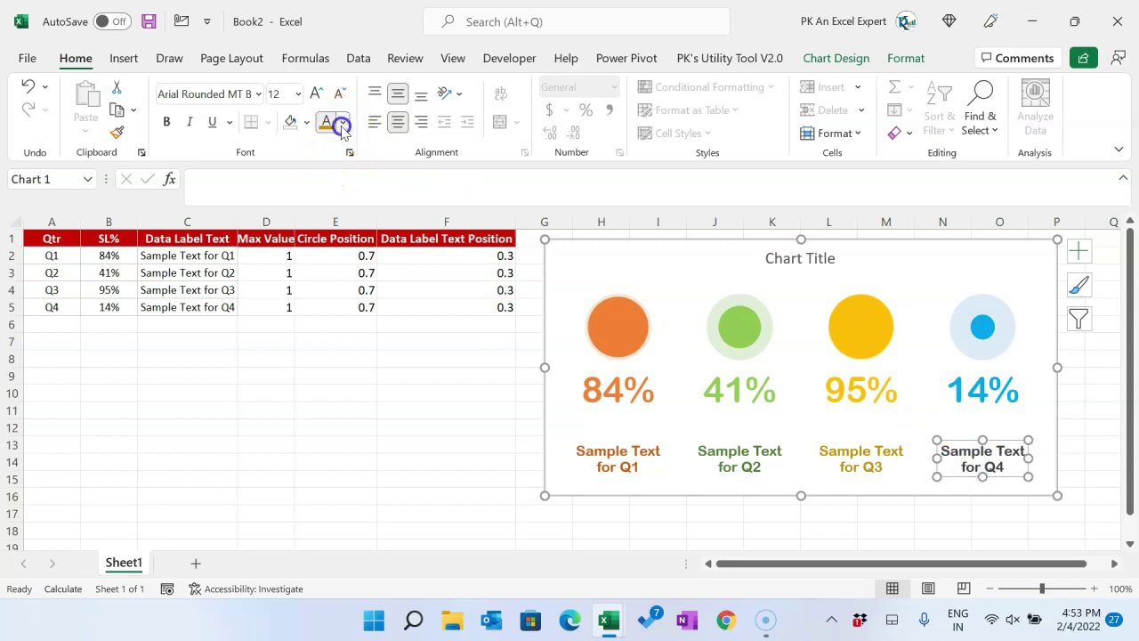
left_click(449, 196)
Replace the placeholder chart title text with 'Quarterly Service Level'
left_click(394, 359)
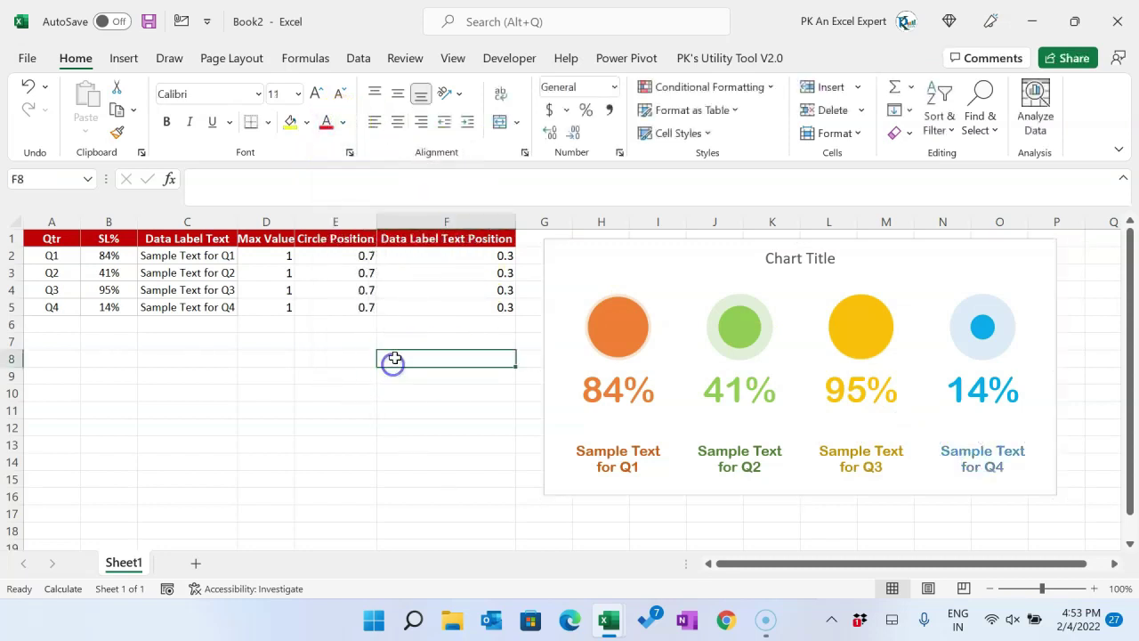
left_click(807, 258)
left_click(790, 259)
triple_click(837, 260)
type("Dy")
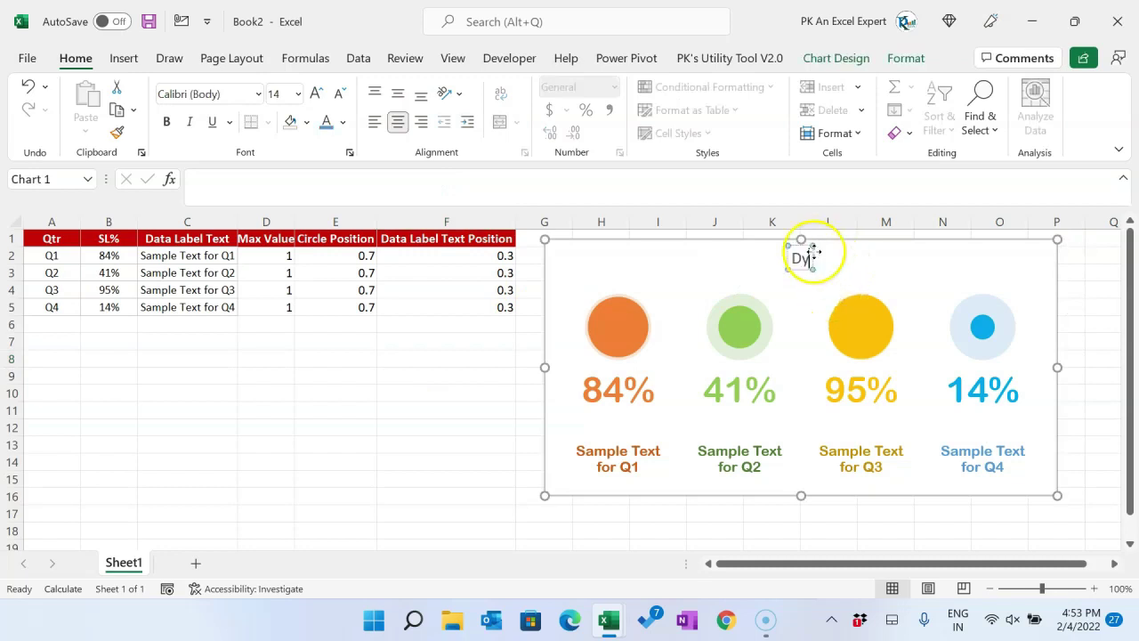
type("ce Level")
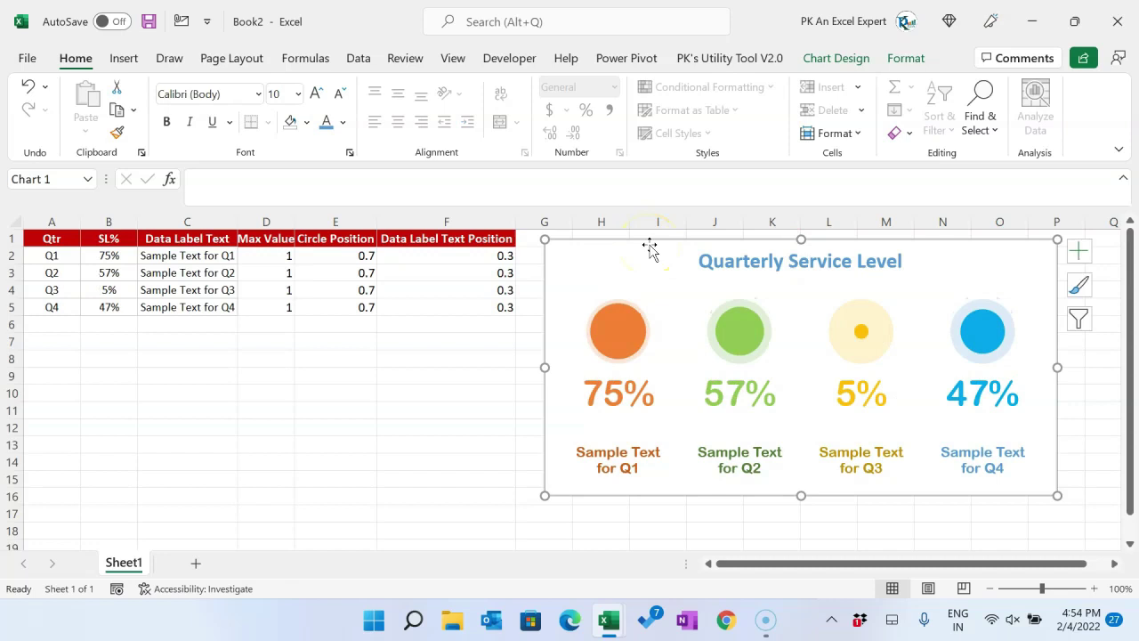
left_click(434, 360)
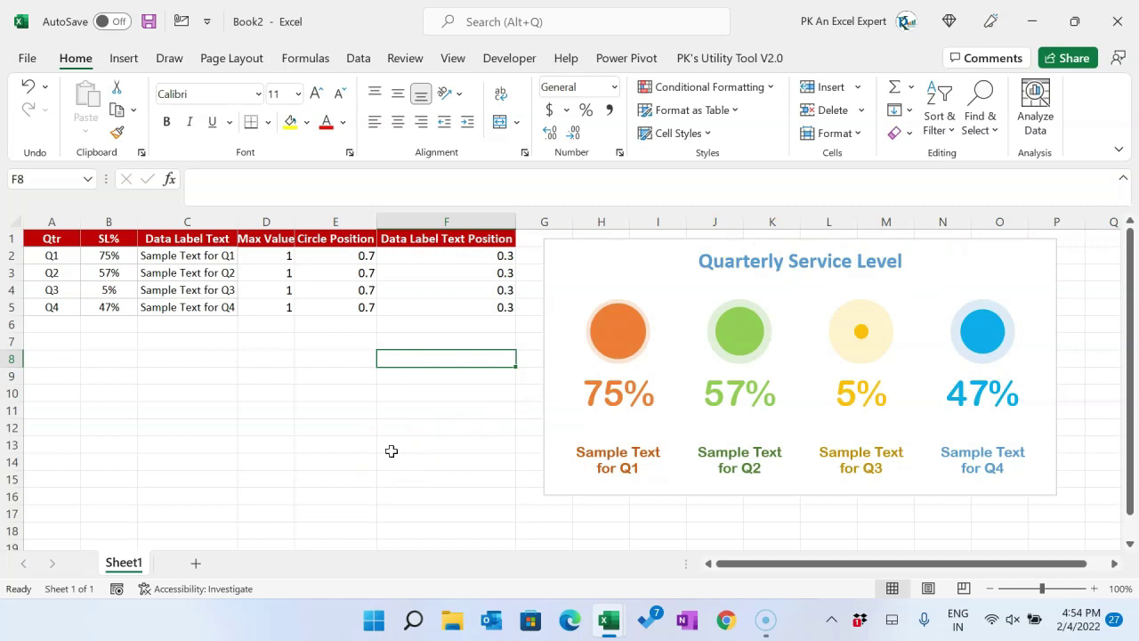
left_click(305, 383)
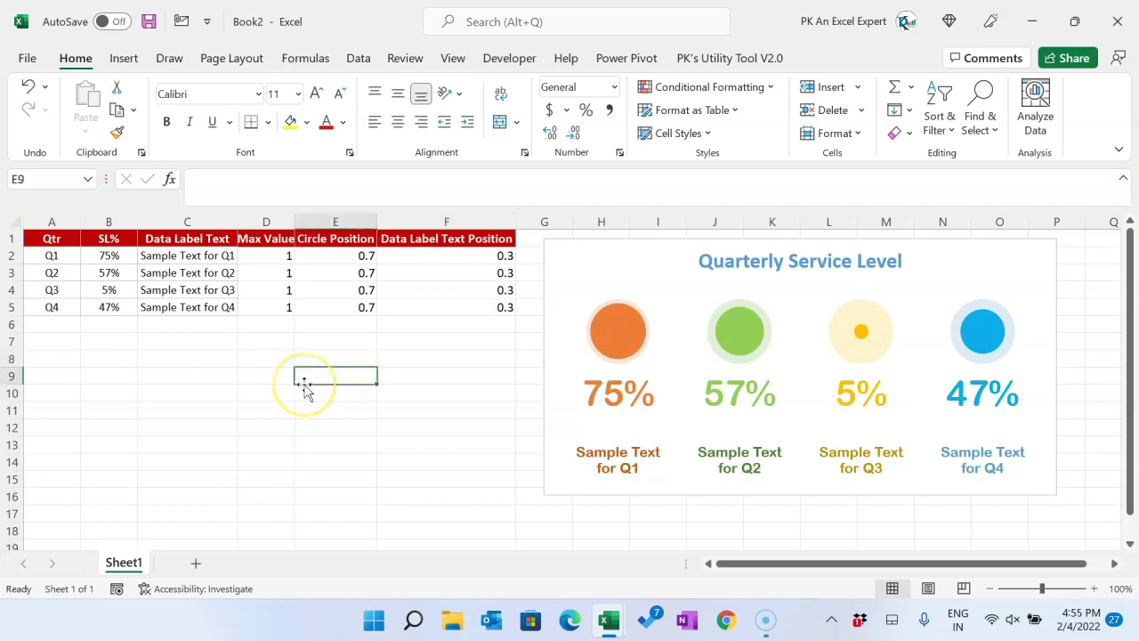